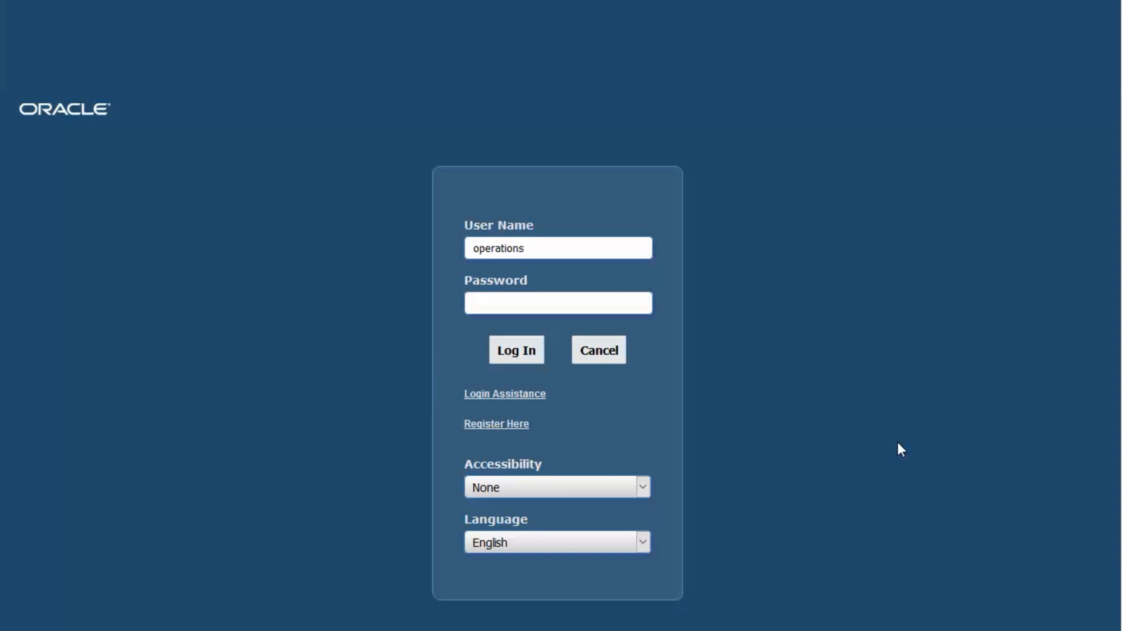
Step: Enter the account password and resubmit the login
left_click(551, 302)
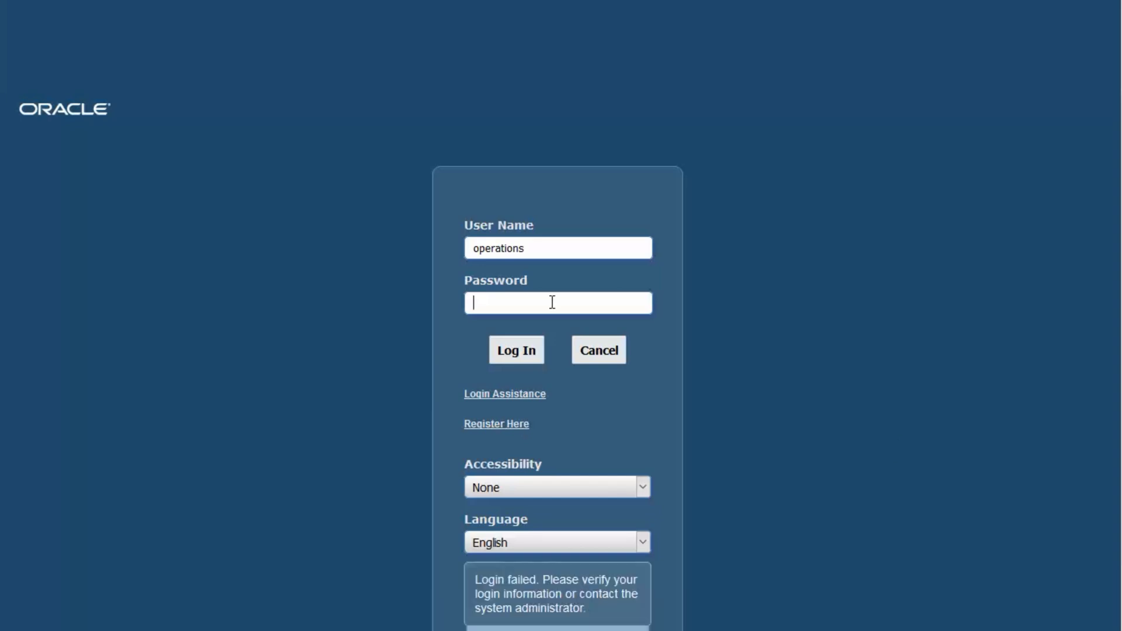
key("Return")
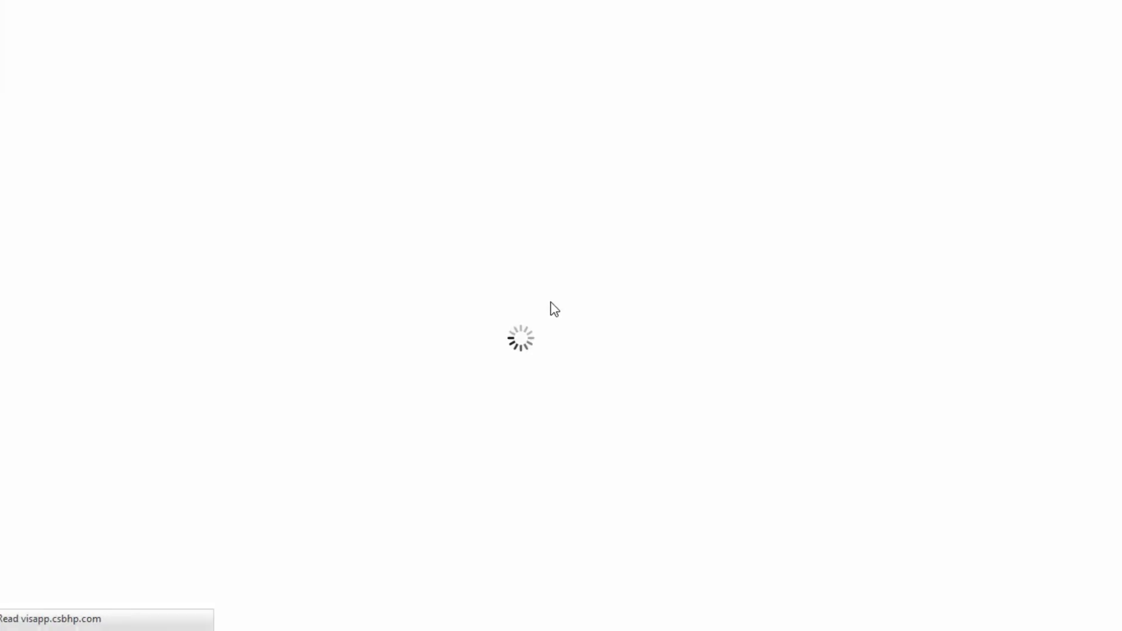
Step: Expand Enterprise Asset Management, Vision Operations > Assets and launch Asset Groups
left_click_drag(286, 236, 301, 369)
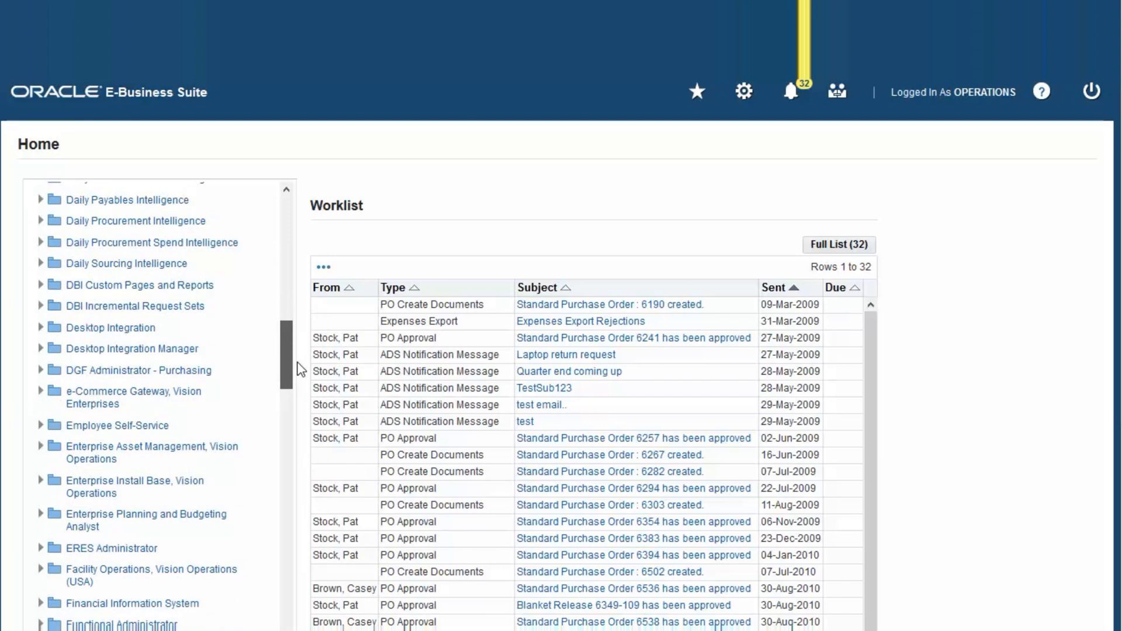
left_click(124, 458)
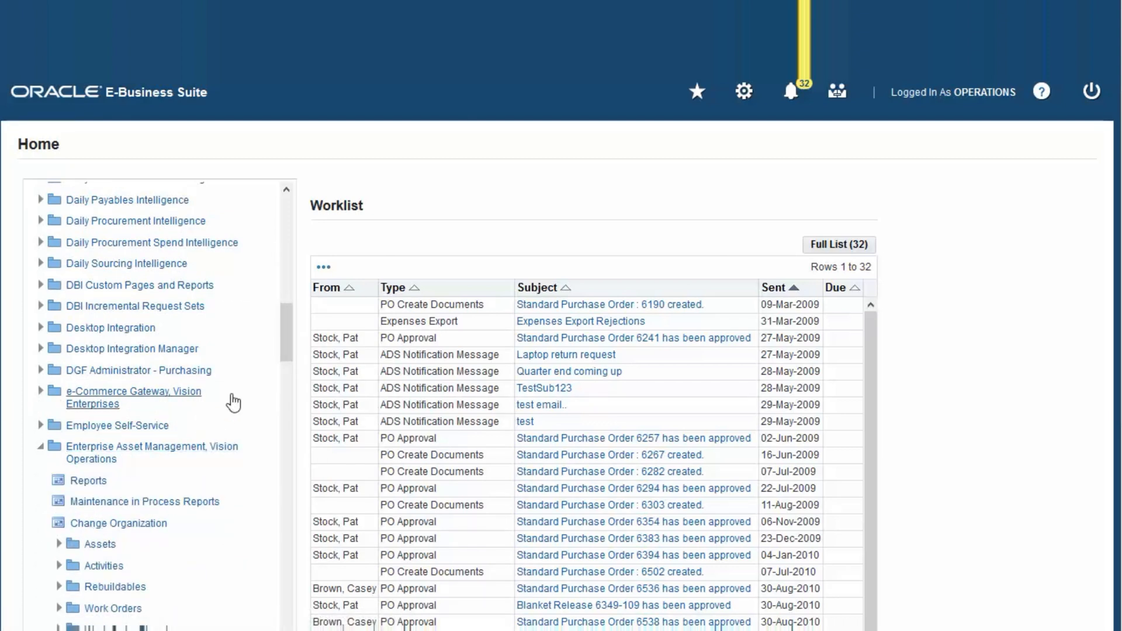
left_click_drag(289, 345, 282, 360)
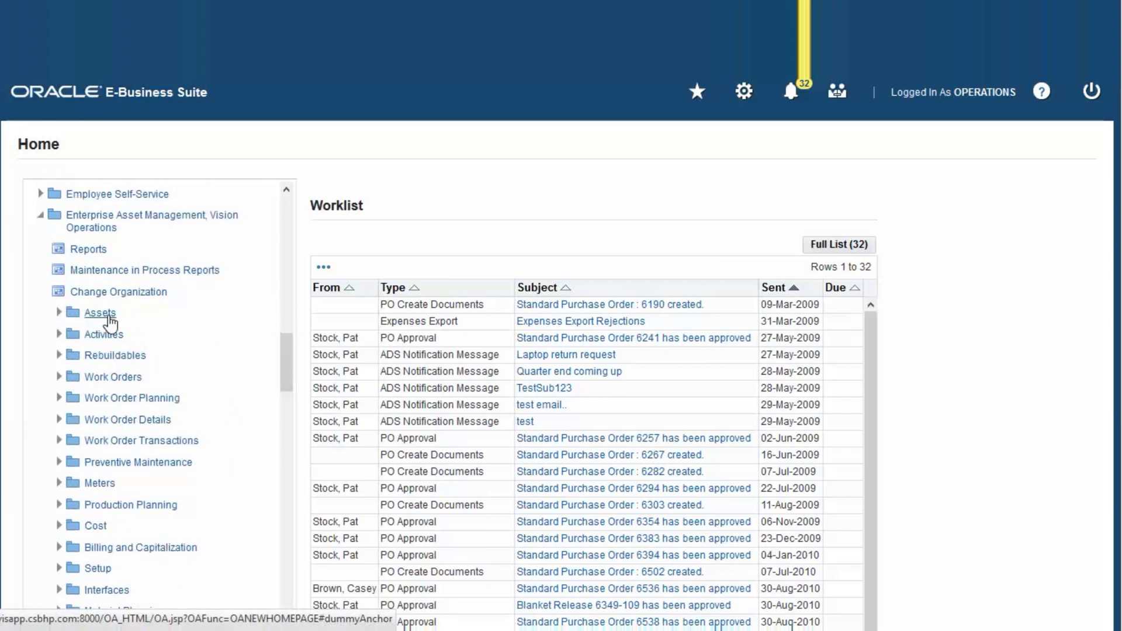
left_click(110, 319)
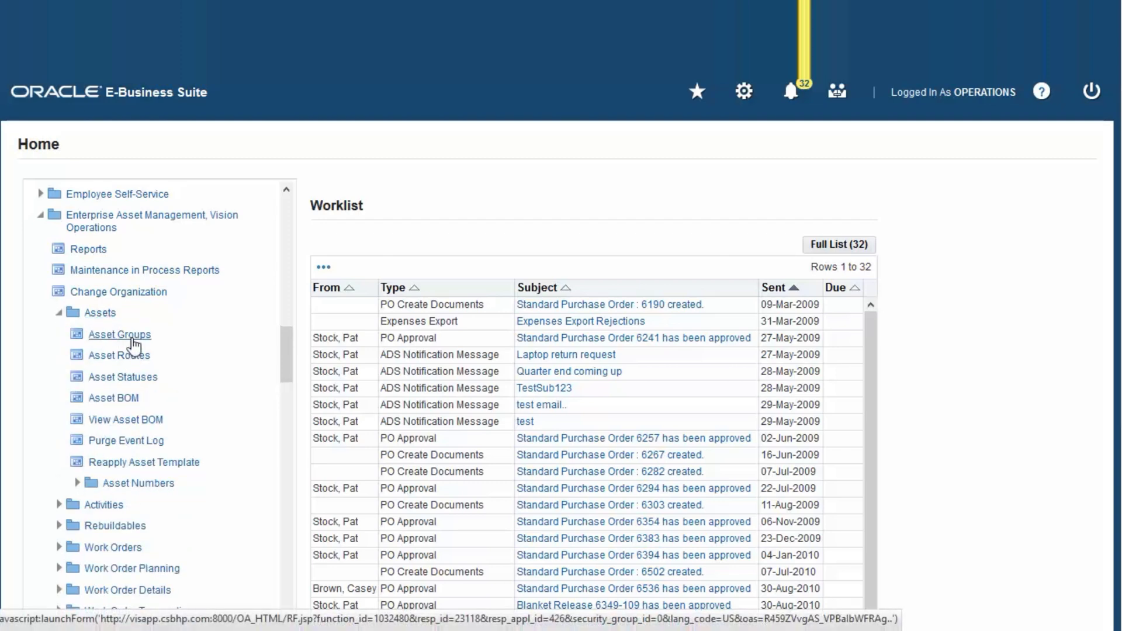
left_click(120, 335)
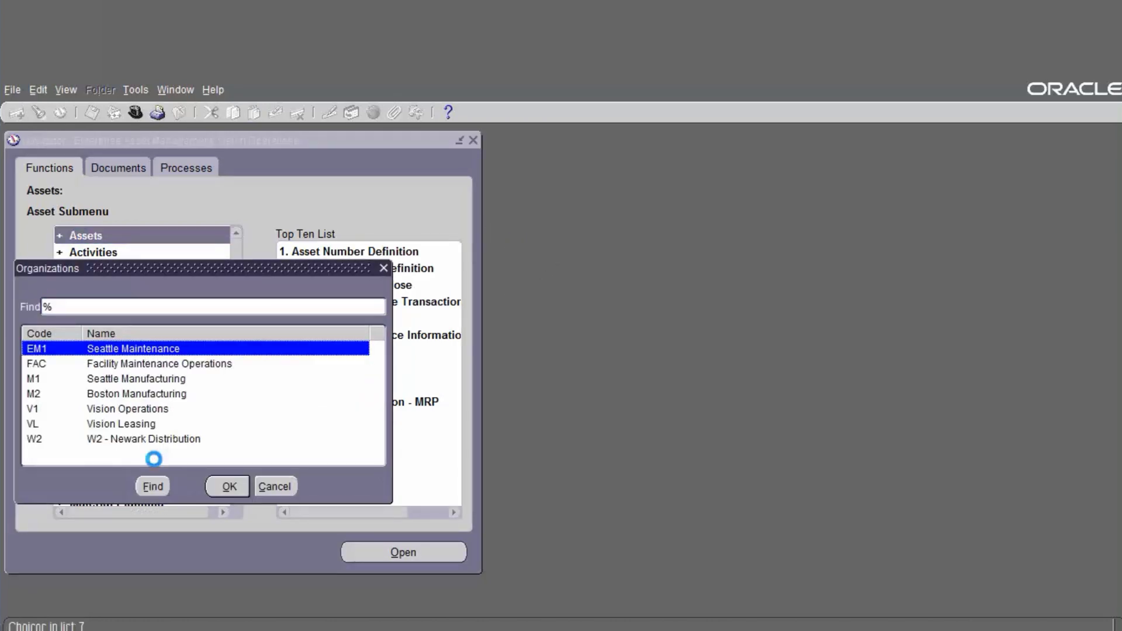
Step: Choose the EM1 Seattle Maintenance organization
double_click(228, 363)
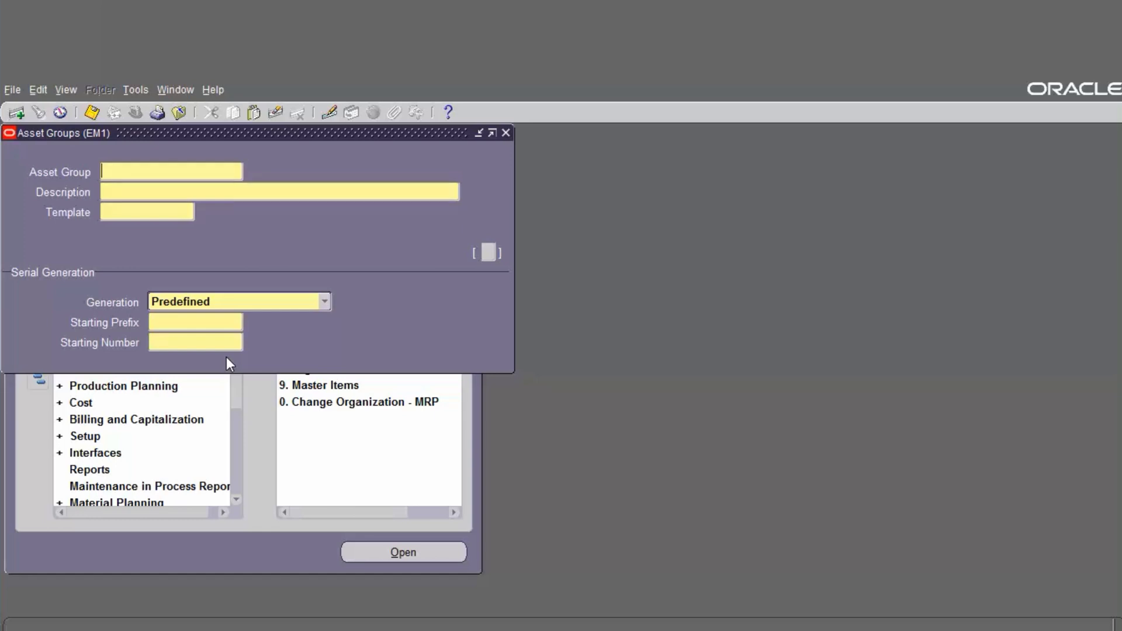
Step: Name the asset group Vehicle-Test and copy the name into Description
type("Vehicle-Test")
key("Tab")
triple_click(123, 171)
key("ctrl+c")
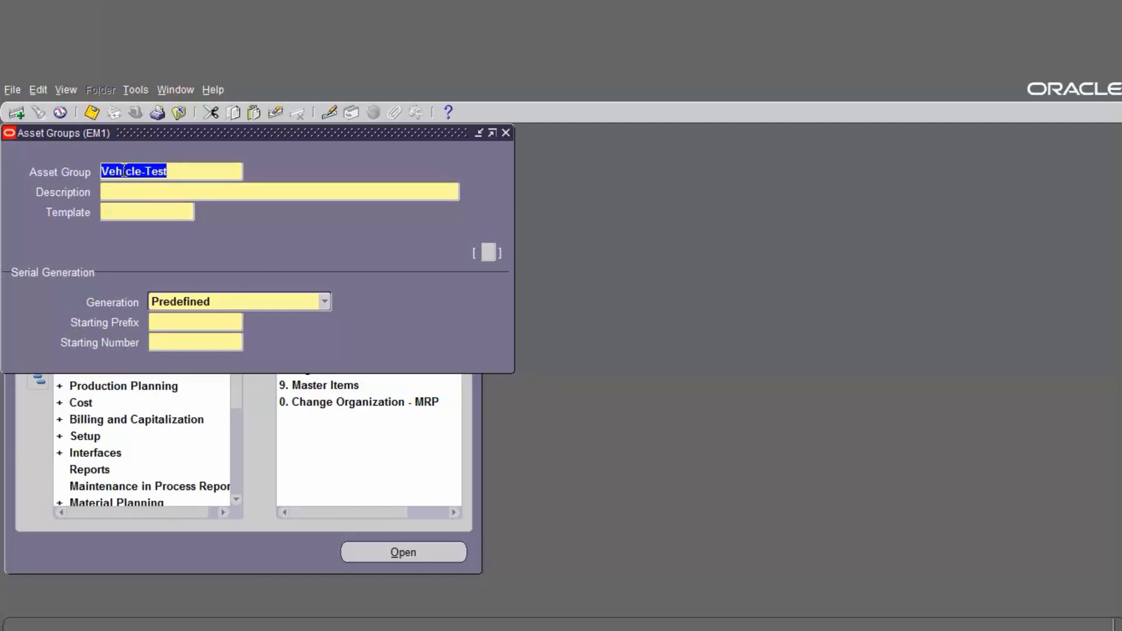
right_click(122, 170)
key("Tab")
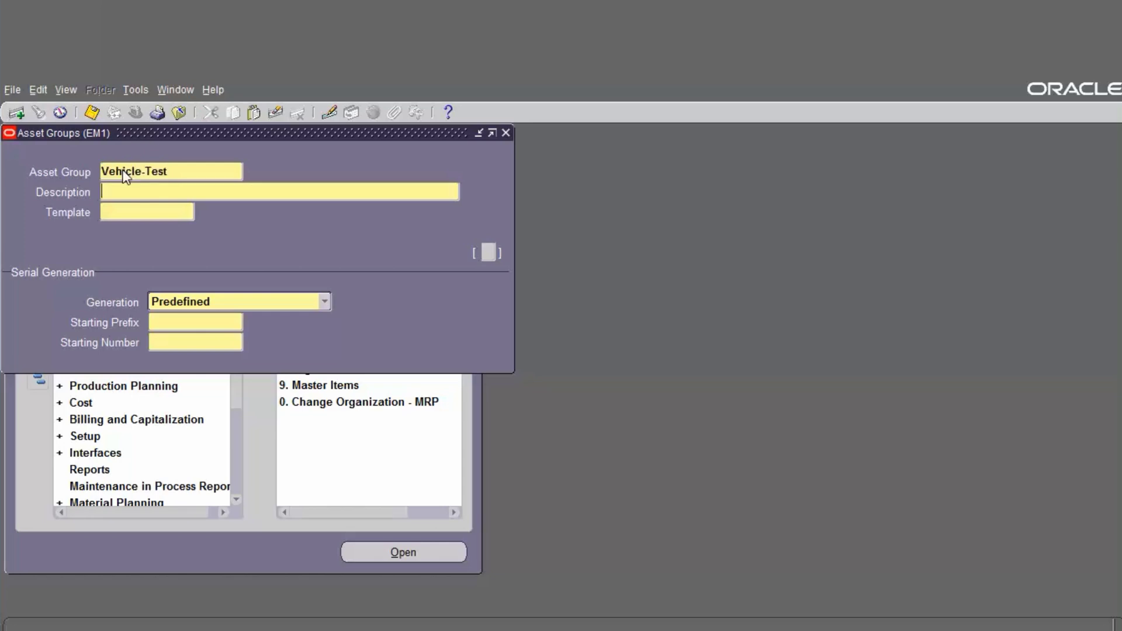
key("ctrl+v")
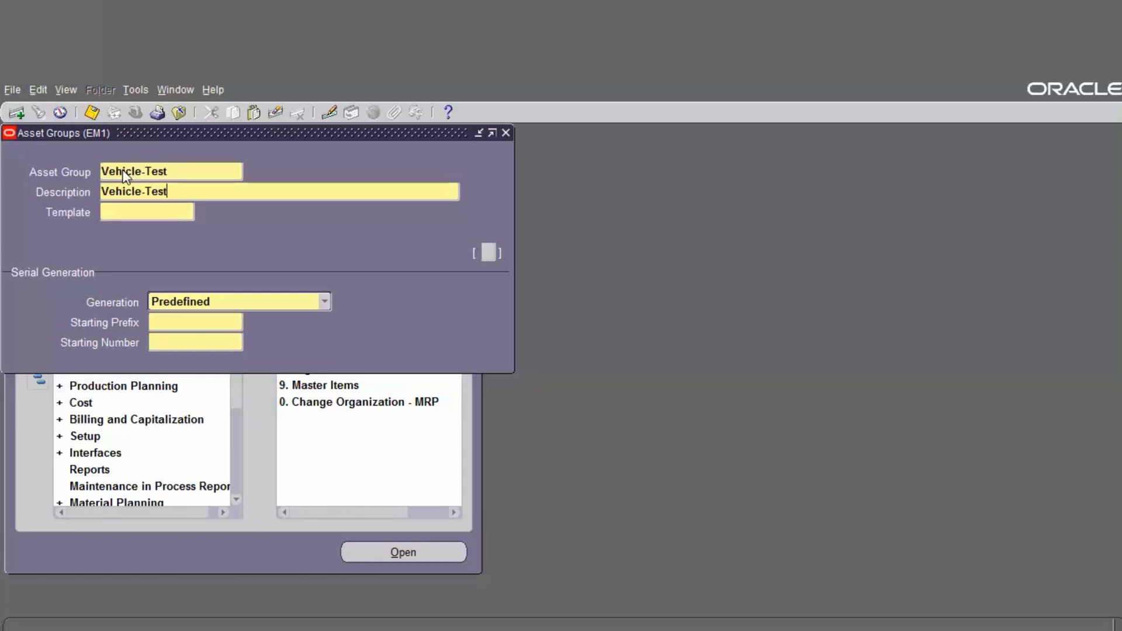
left_click(125, 212)
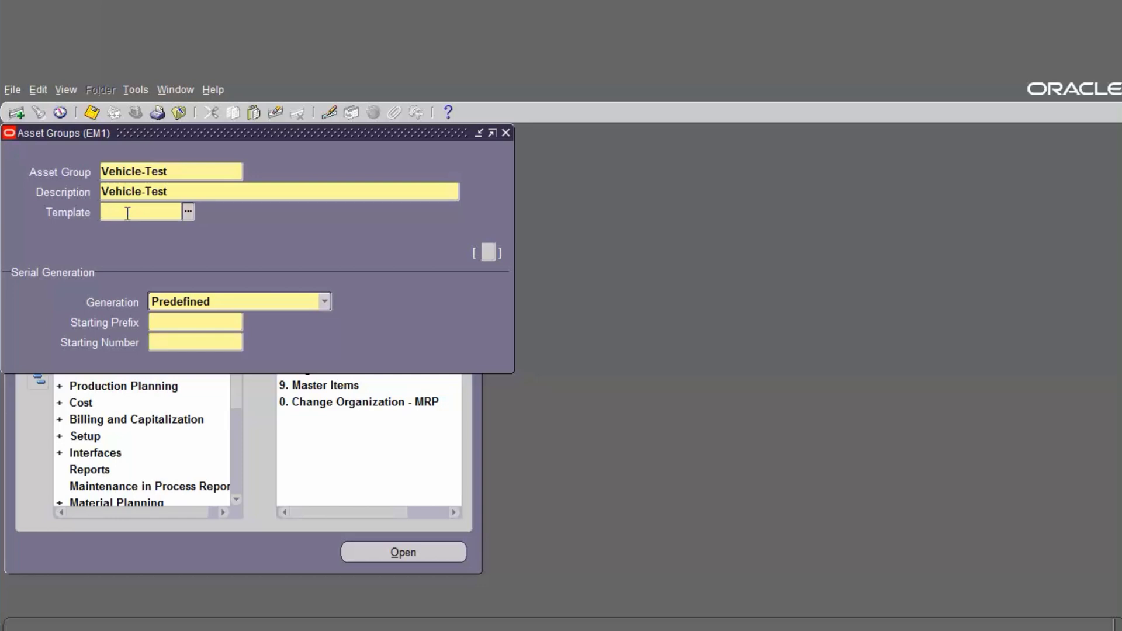
type("@Asset")
left_click(125, 212)
key("Tab")
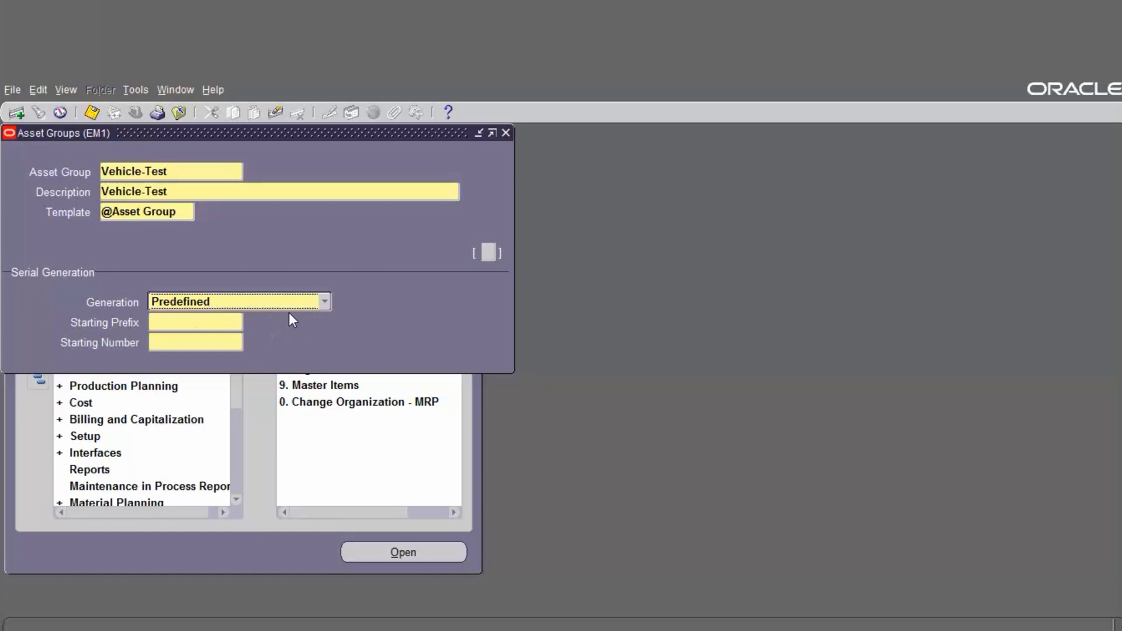
Step: Keep Predefined serial generation, set prefix VT and starting number 001, and save
left_click(303, 301)
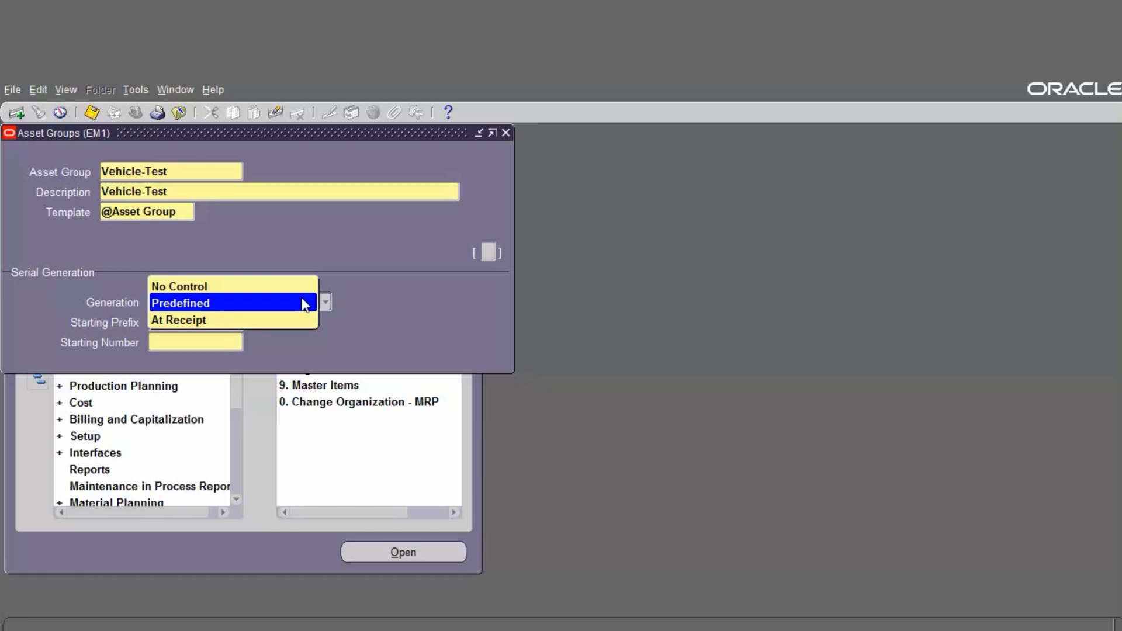
left_click(254, 301)
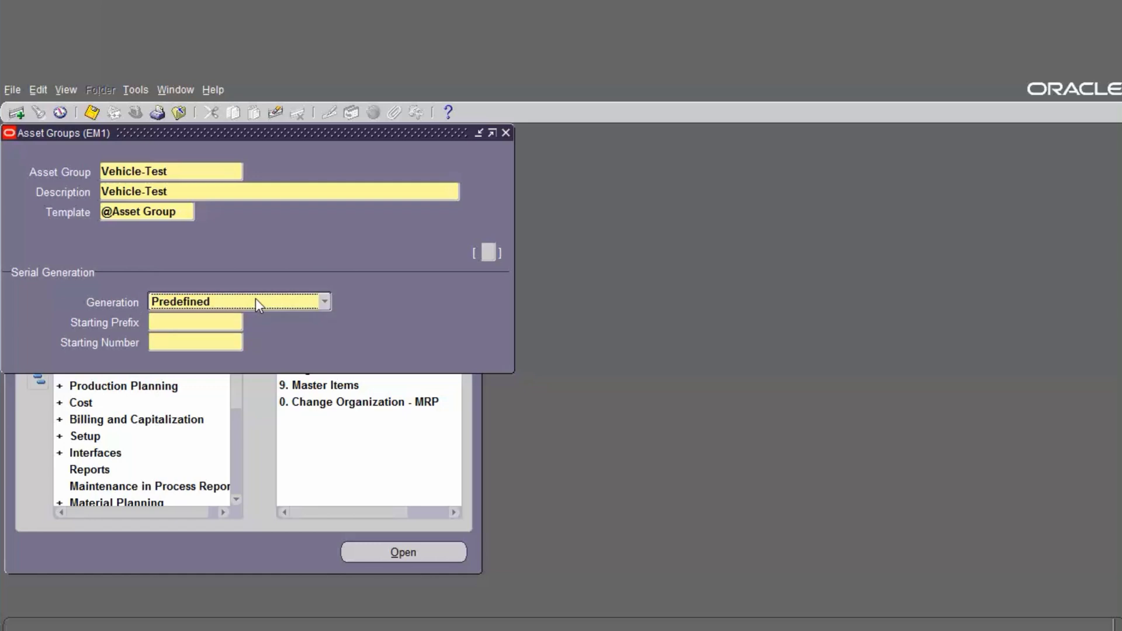
left_click(212, 323)
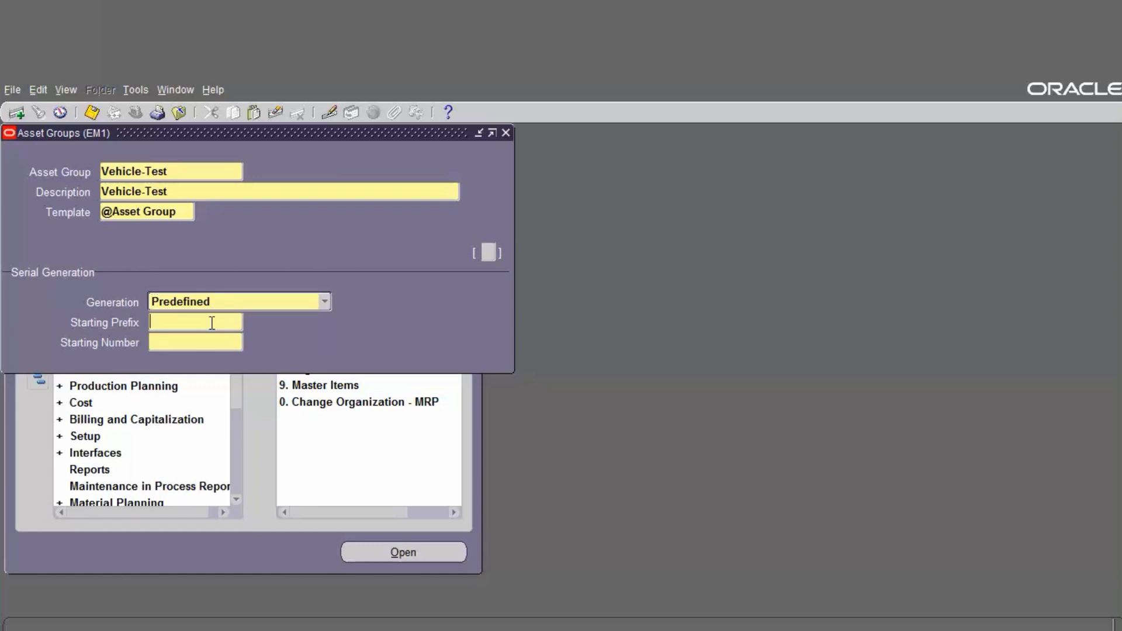
type("VT")
key("Tab")
type("001")
left_click(213, 329)
left_click(95, 110)
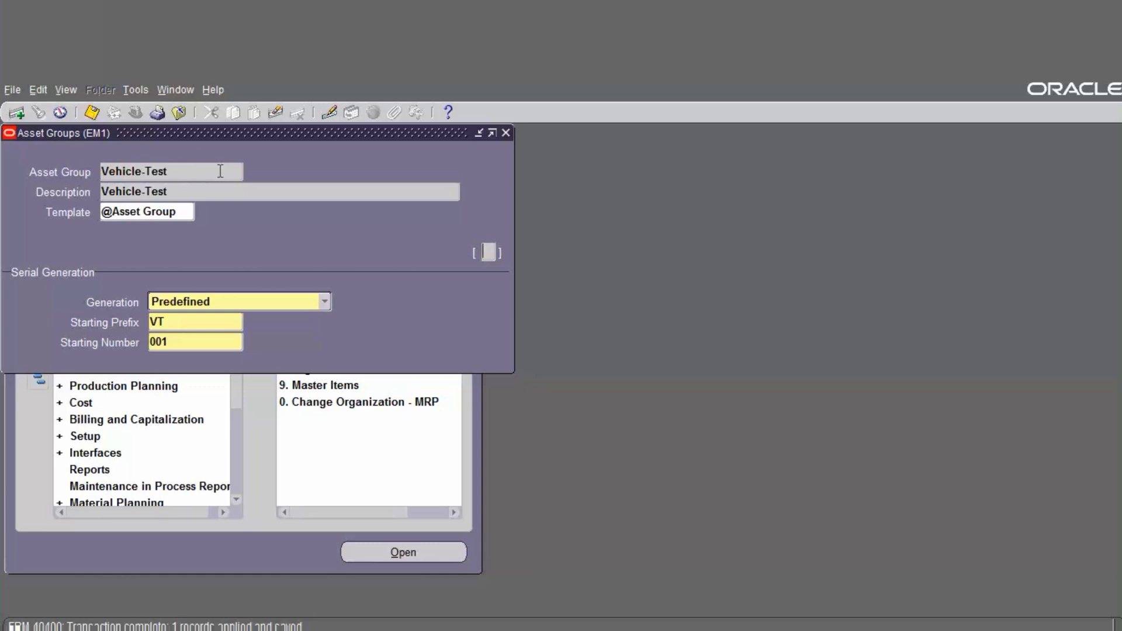
Step: Open Vehicle-Test's item details, check its Asset Group type and EM1 assignment, then return to Attributes
left_click(137, 90)
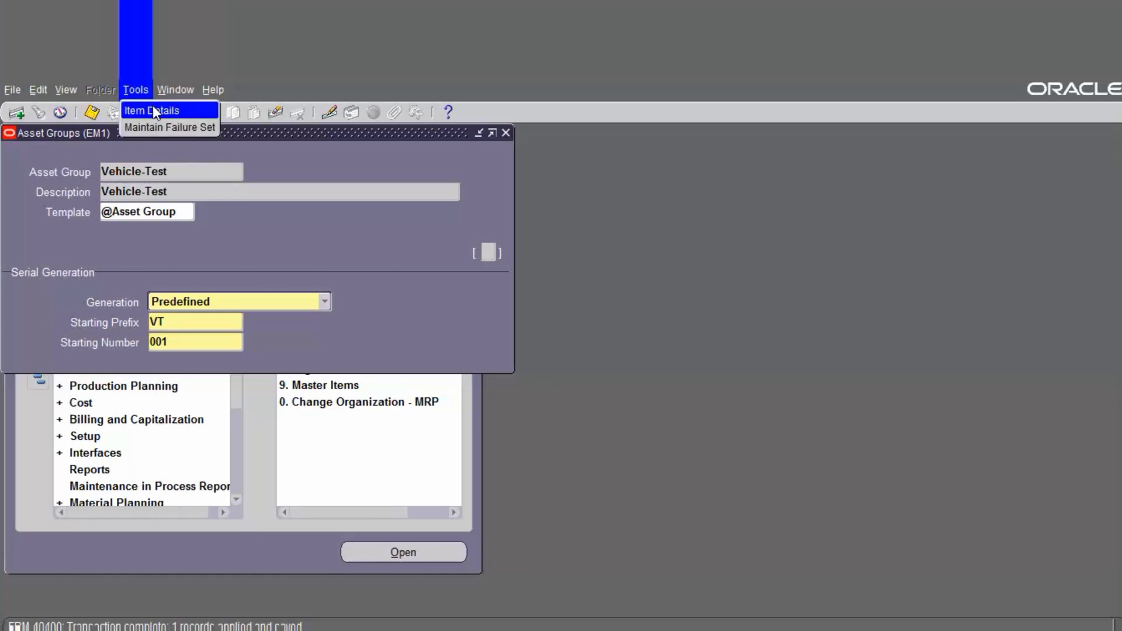
left_click(154, 108)
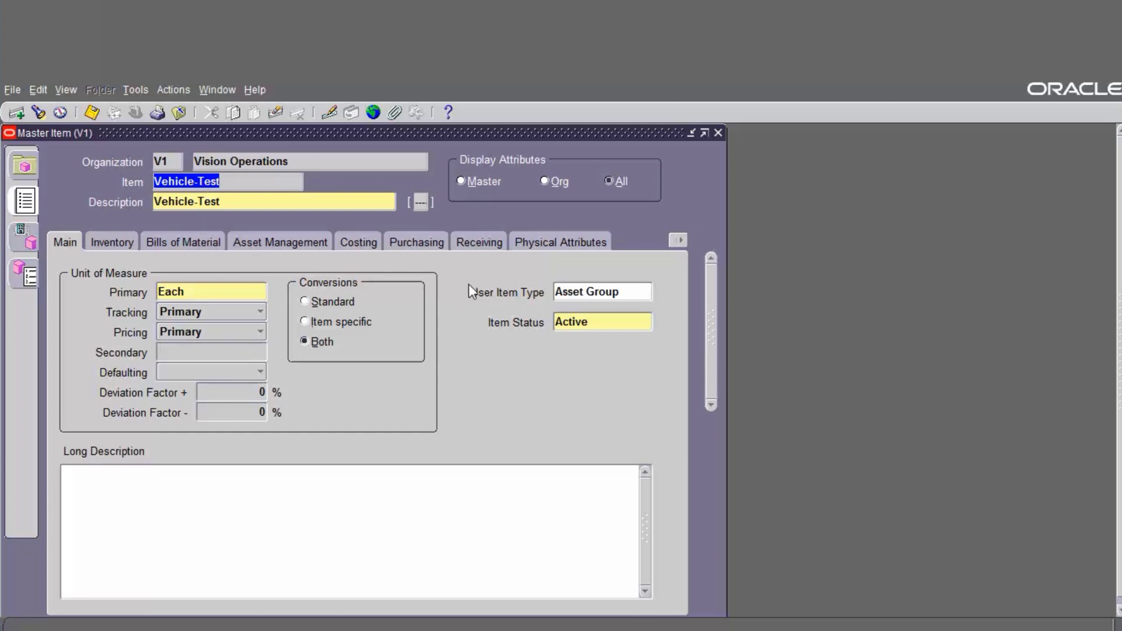
left_click(595, 296)
left_click(306, 239)
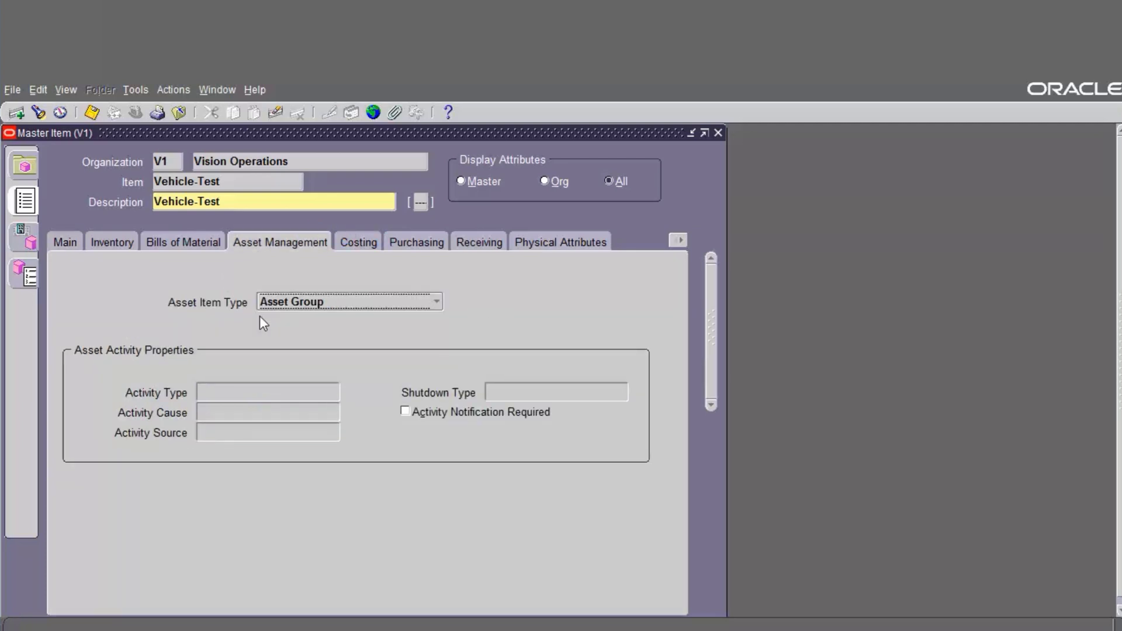
left_click(17, 236)
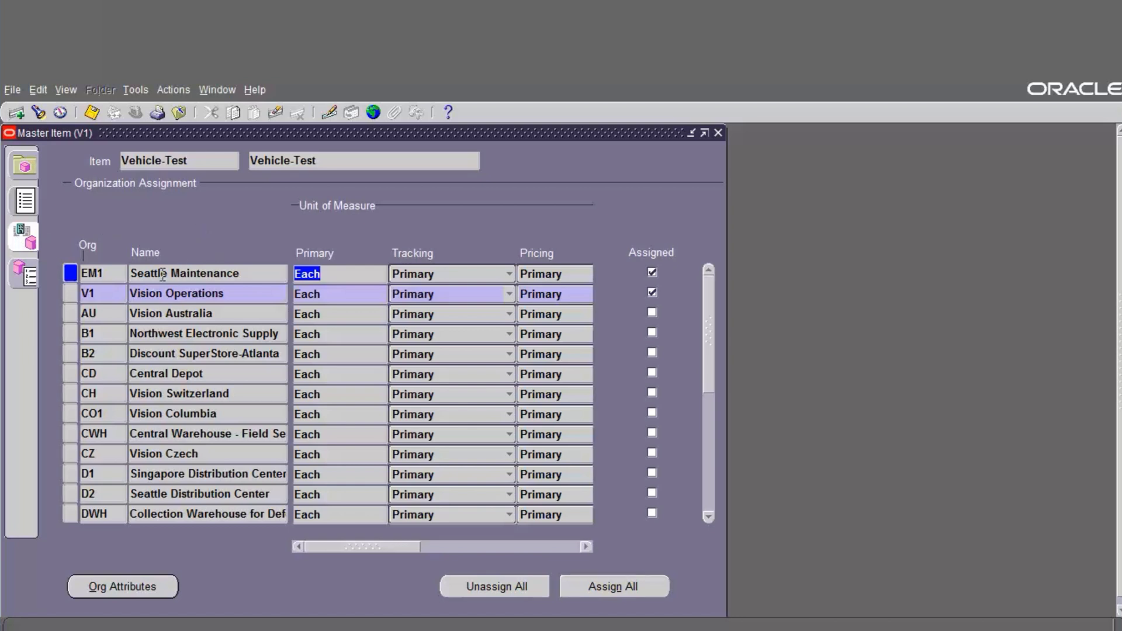
left_click(198, 273)
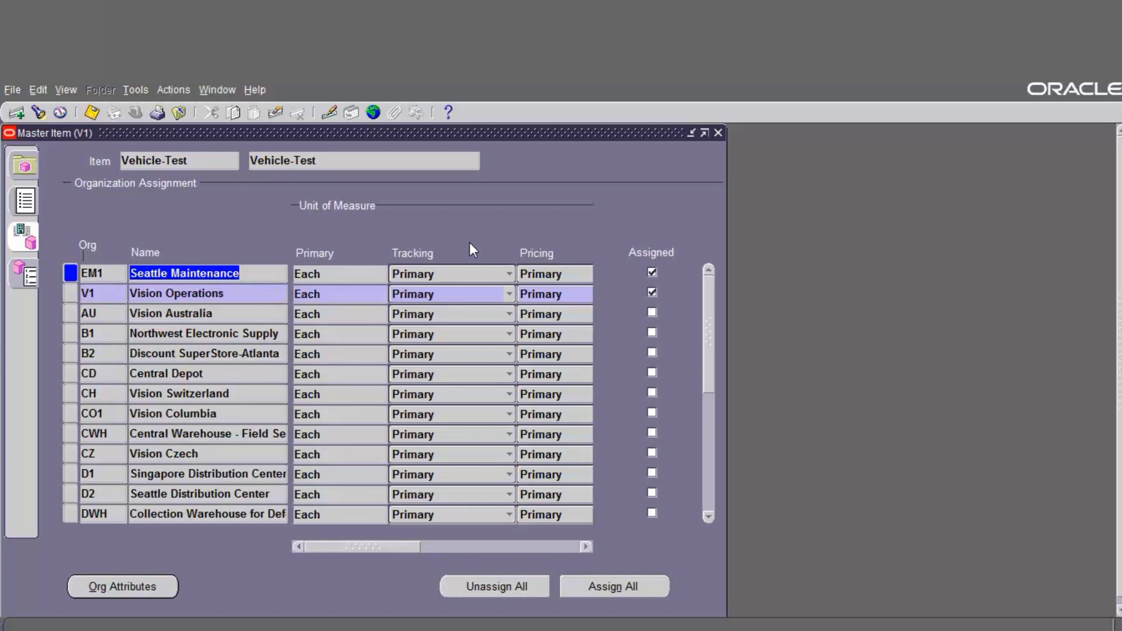
left_click(25, 201)
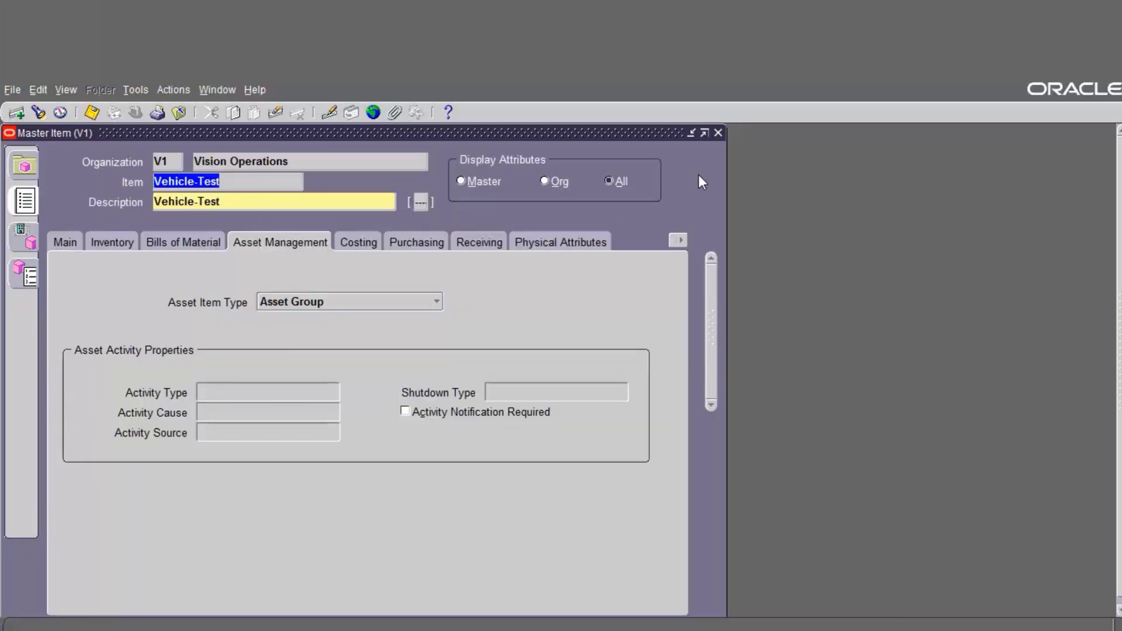
Step: Close the Master Item form and open the Setup > Area form
left_click(717, 132)
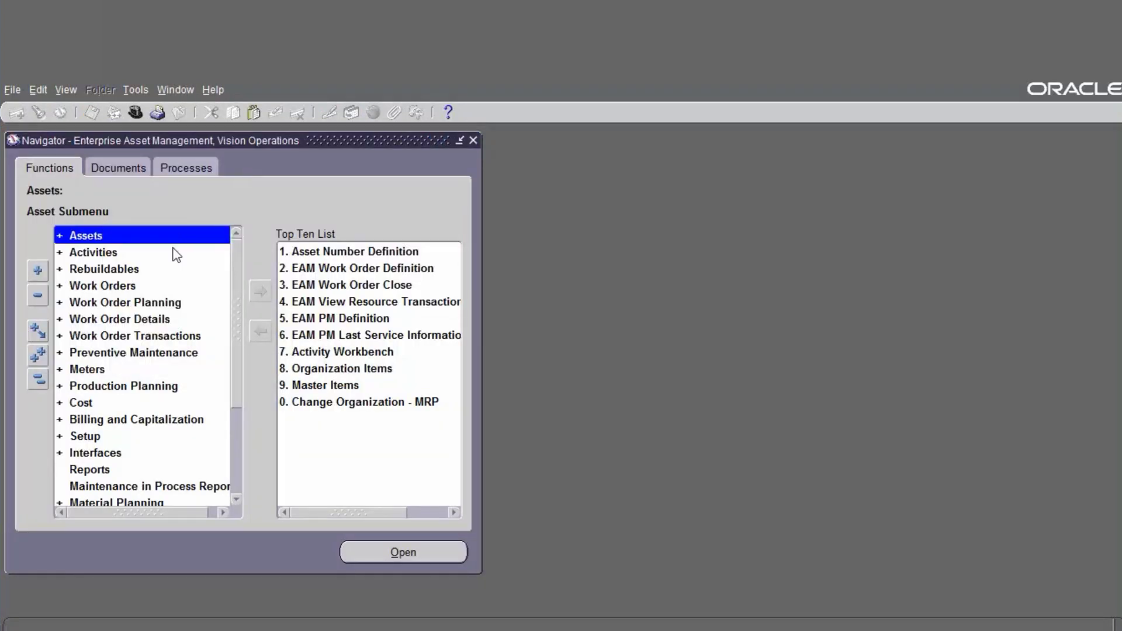
scroll(175, 255, "down", 1)
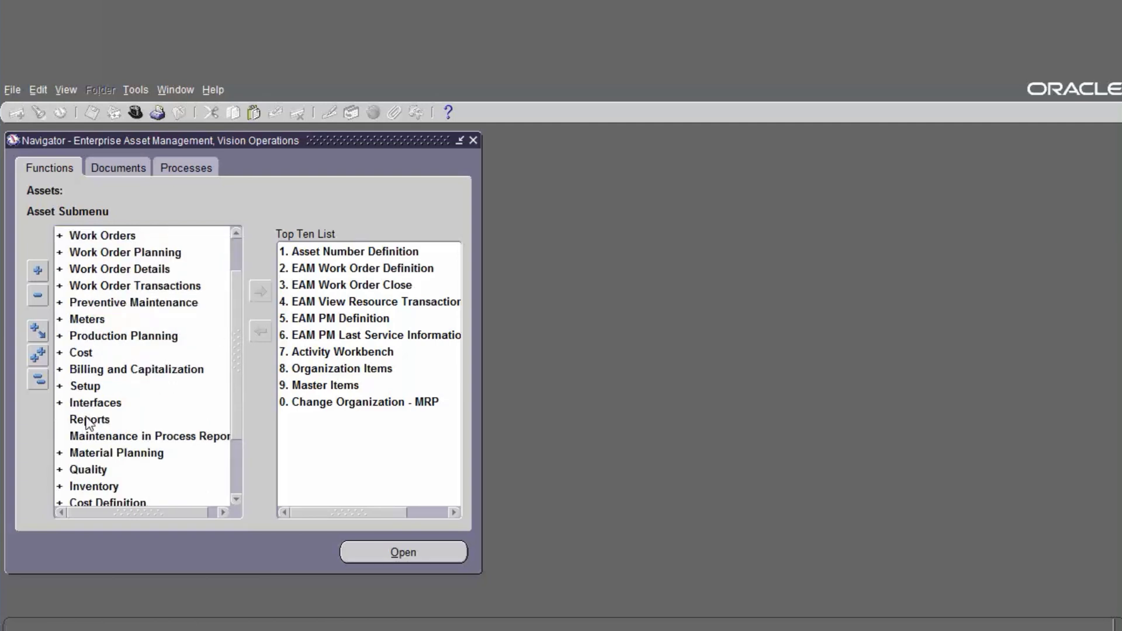
left_click(104, 387)
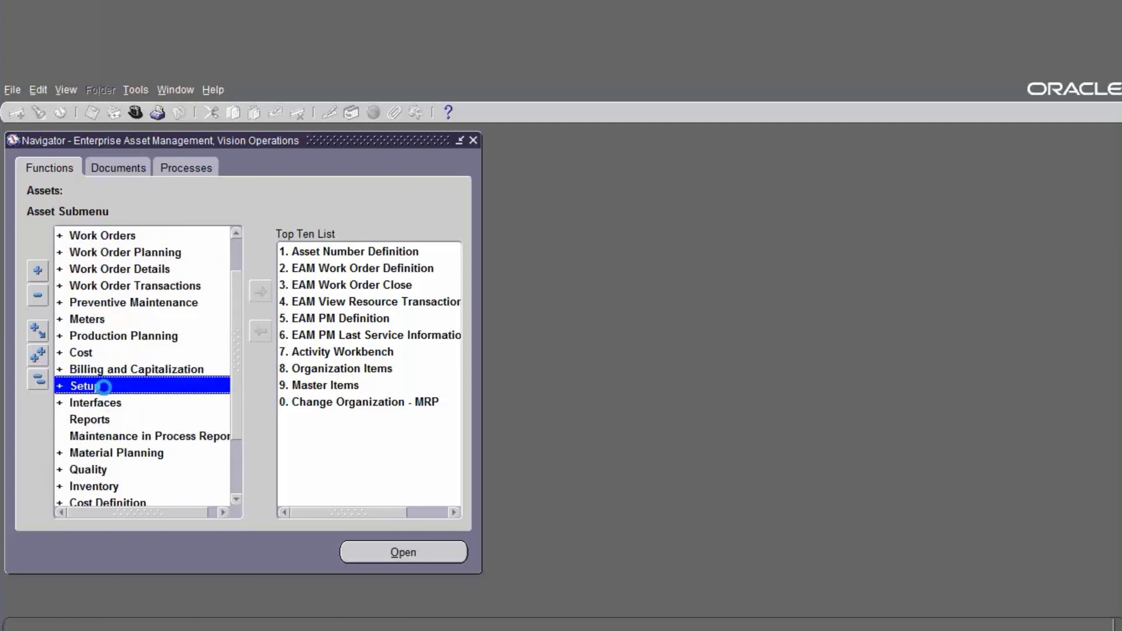
double_click(103, 387)
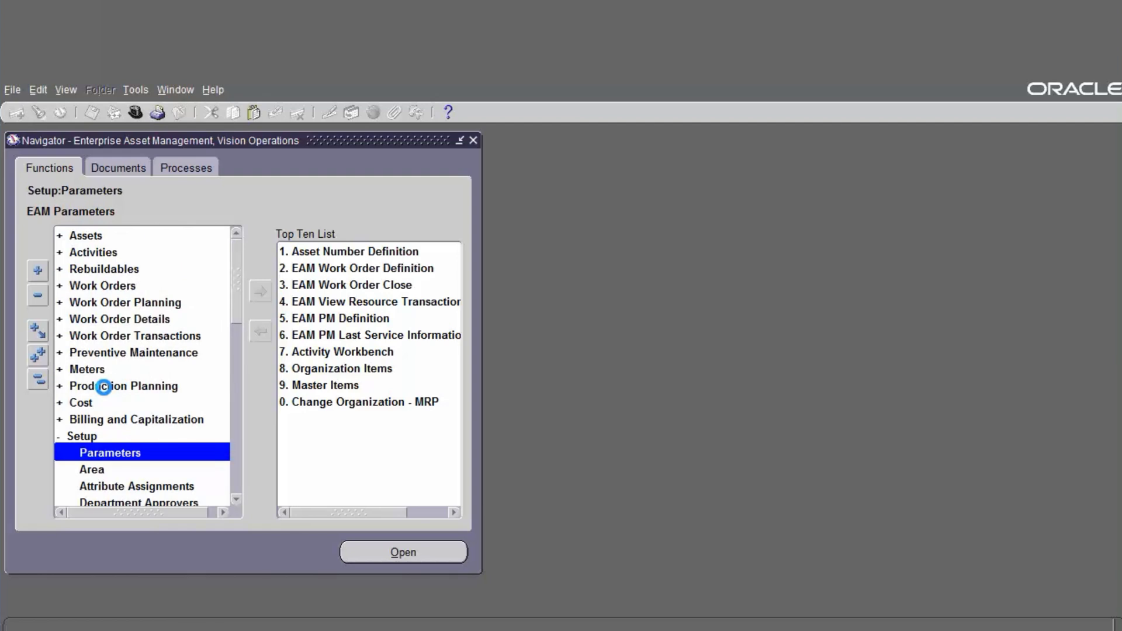
double_click(111, 469)
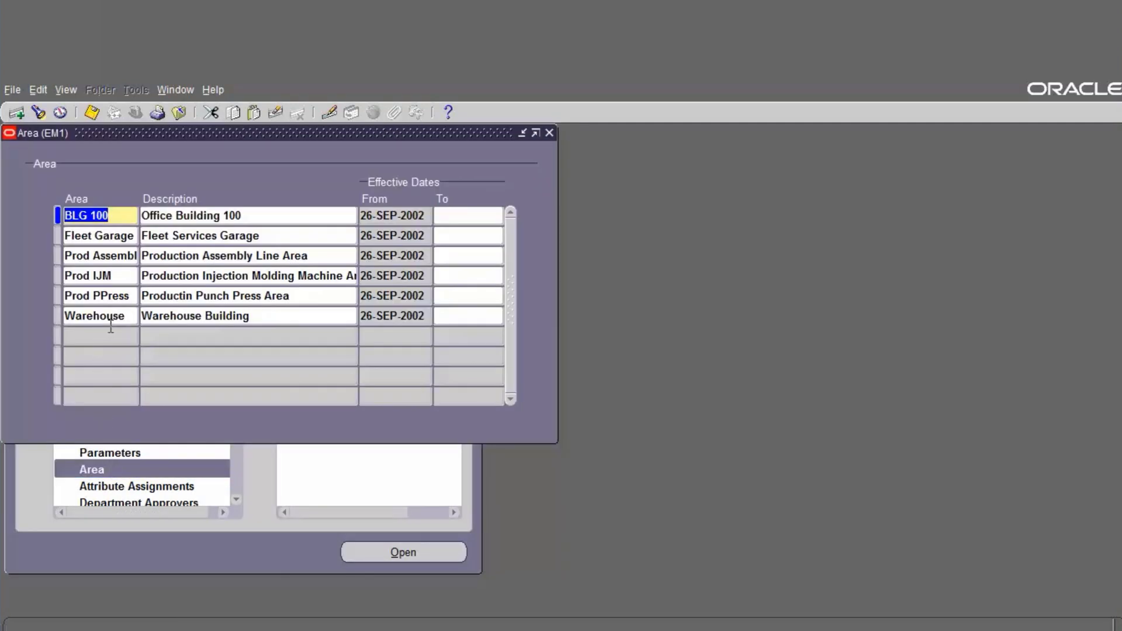
Step: Add area TEST described as Test, save it, and close the Area form
left_click(111, 329)
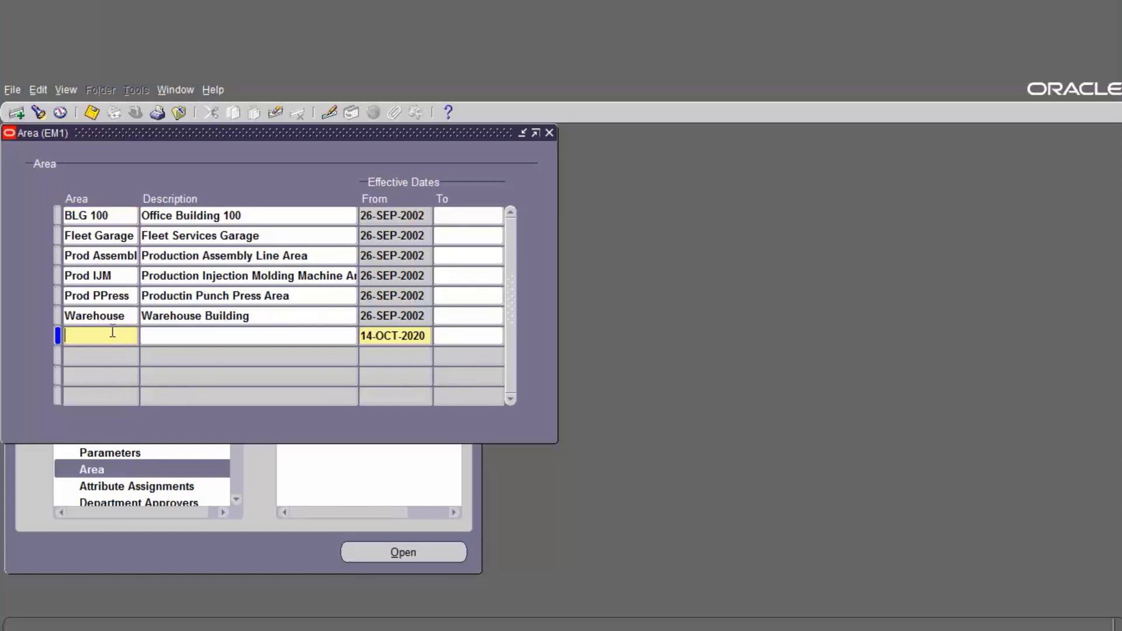
type("TEST")
left_click(110, 330)
left_click(153, 334)
type("Test")
left_click(89, 114)
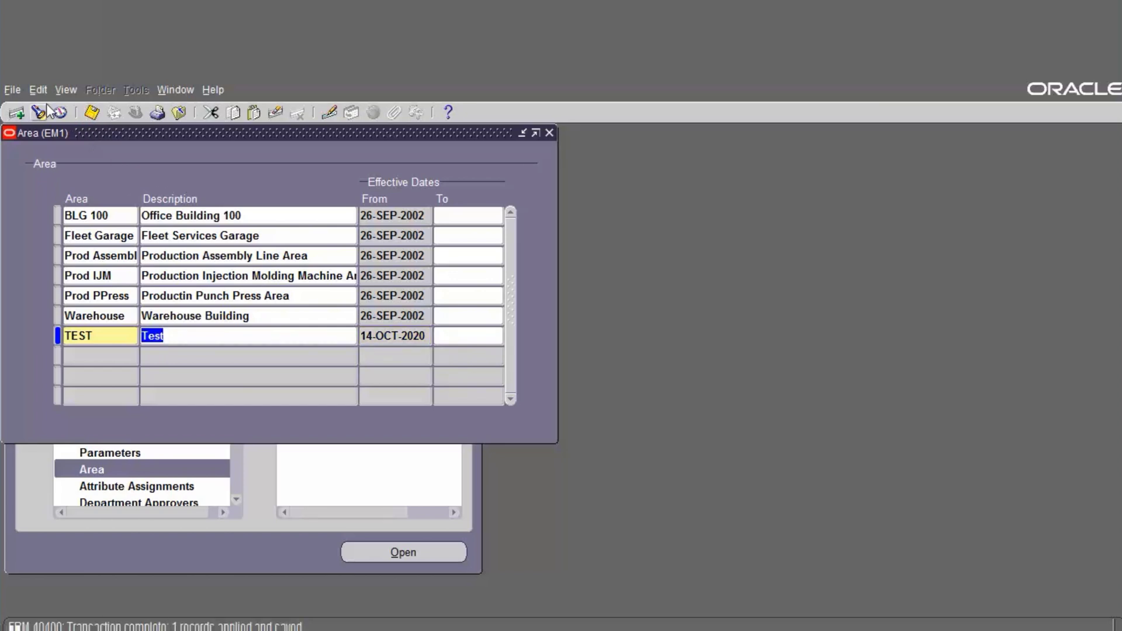
left_click(549, 133)
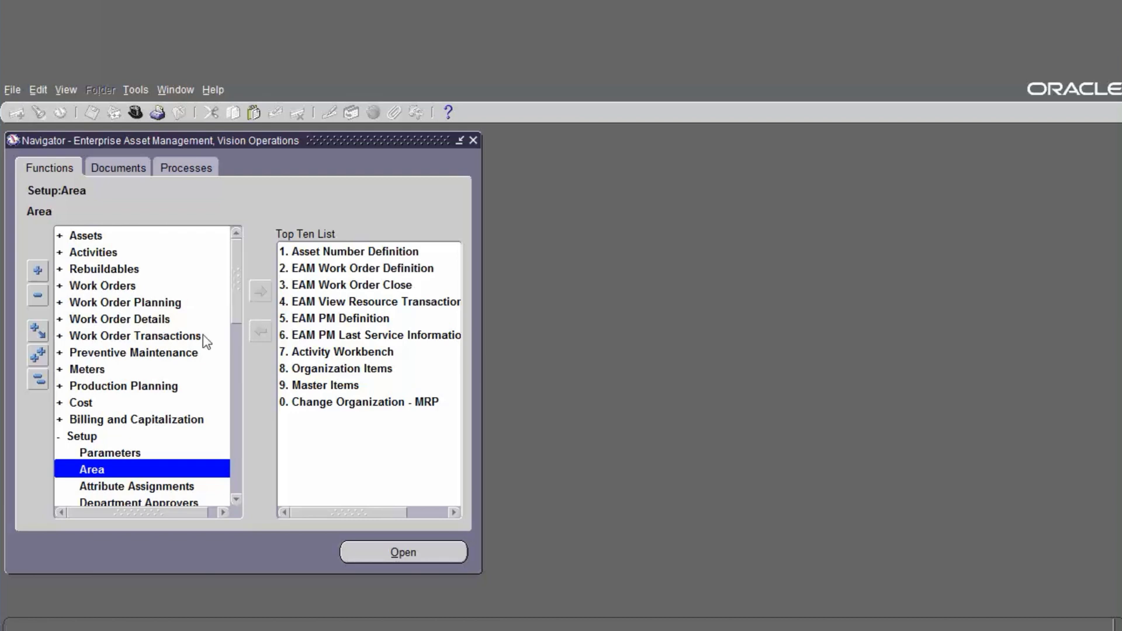
Step: Expand Setup > Routing in the Navigator and select Departments
left_click(88, 432)
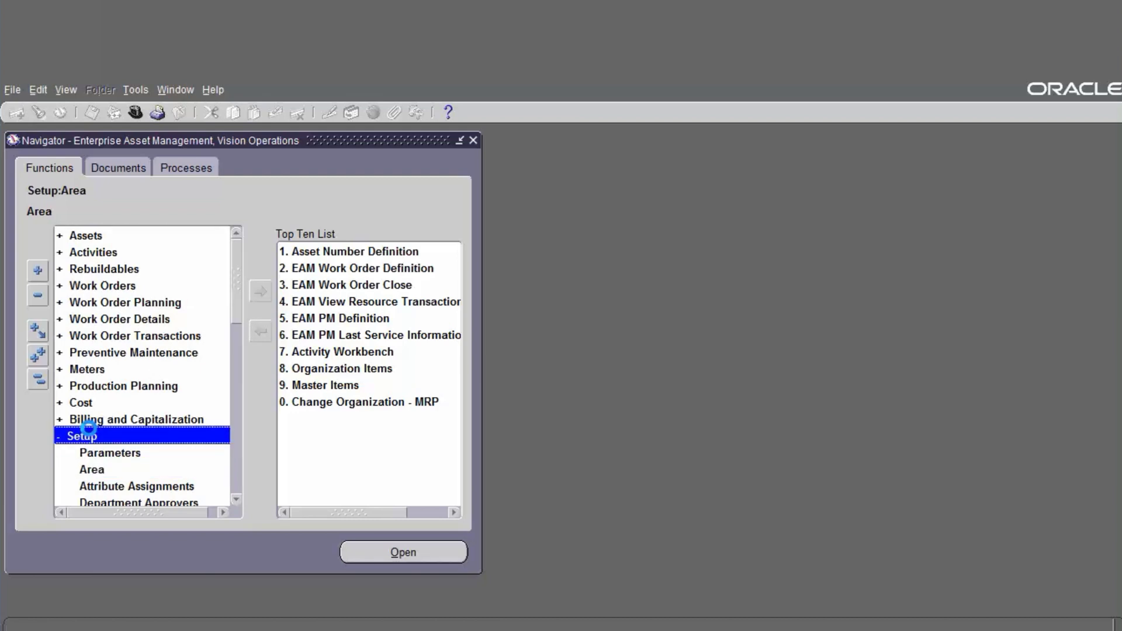
left_click(235, 349)
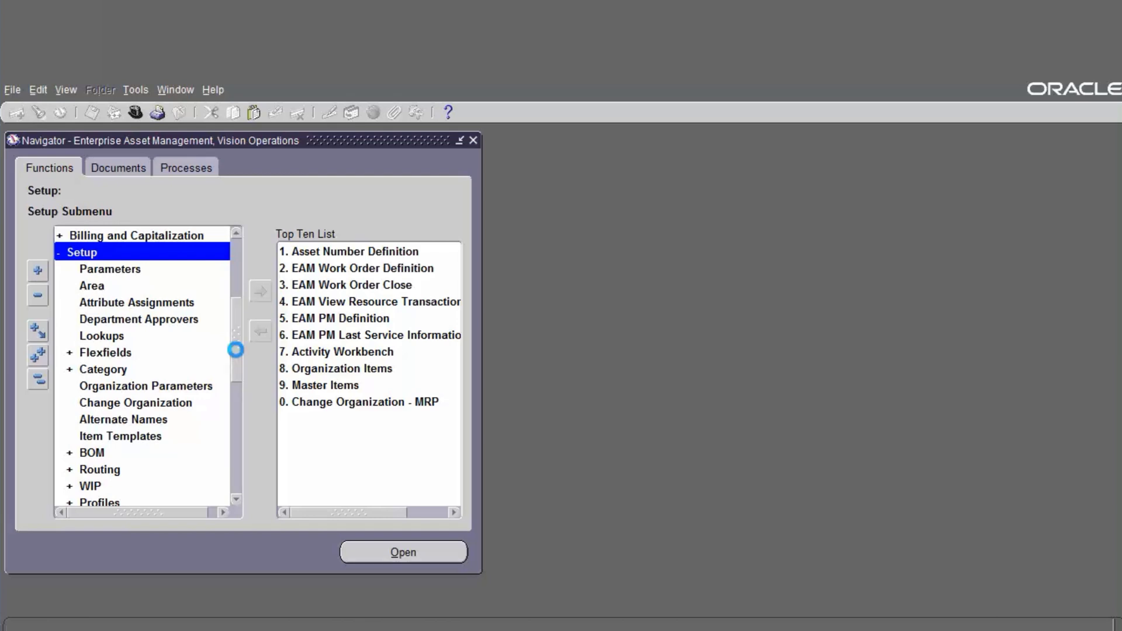
left_click_drag(236, 349, 236, 386)
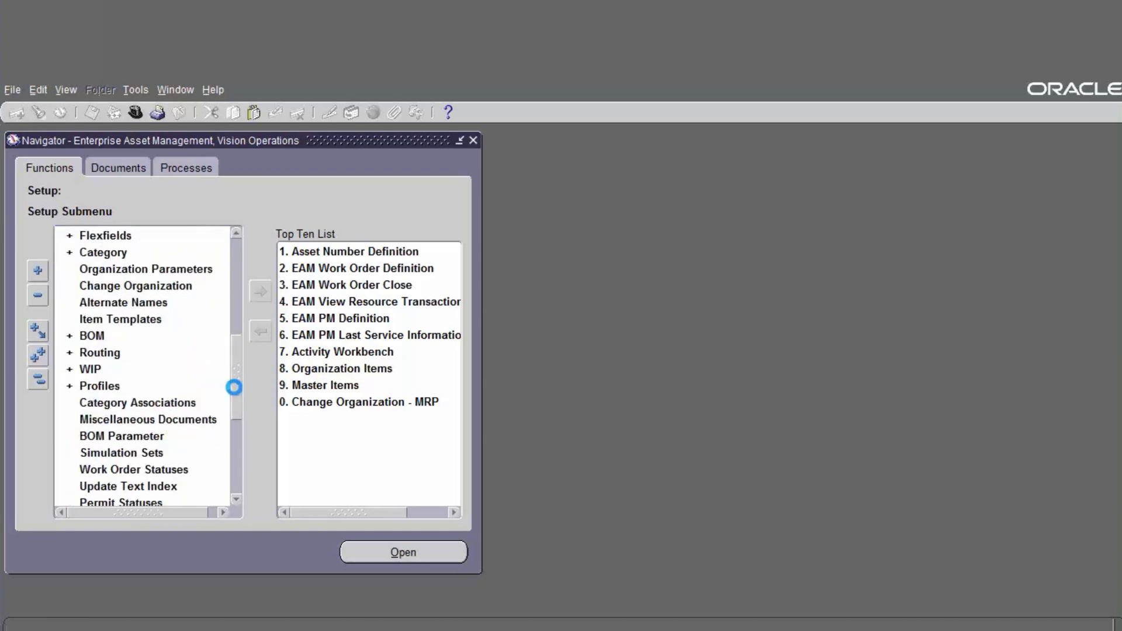
double_click(111, 354)
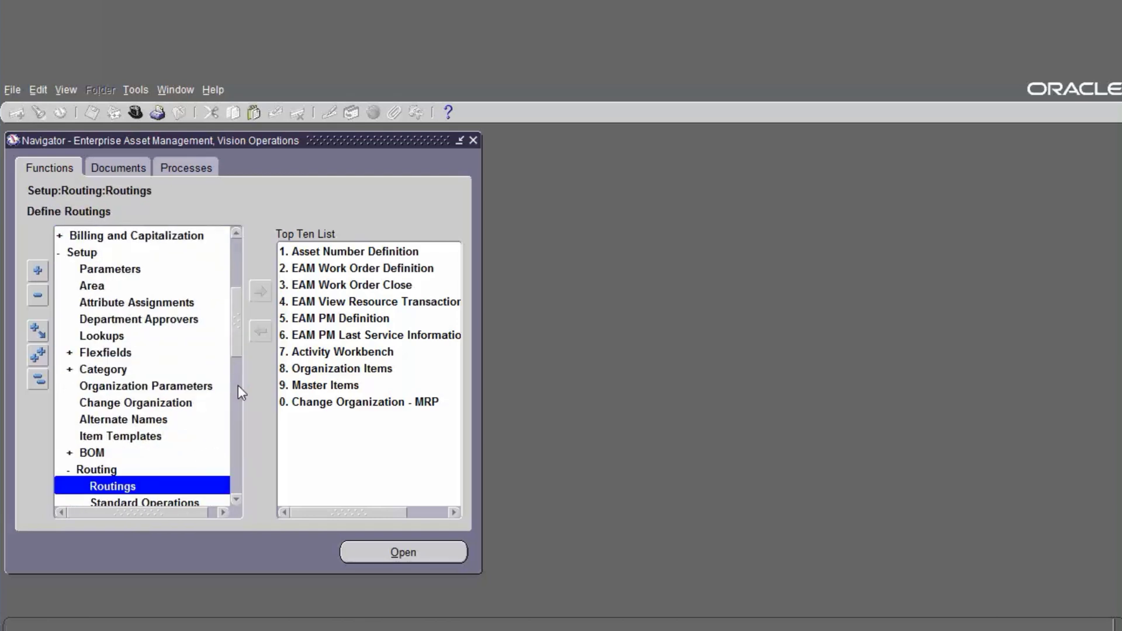
left_click_drag(236, 325, 232, 367)
left_click(153, 370)
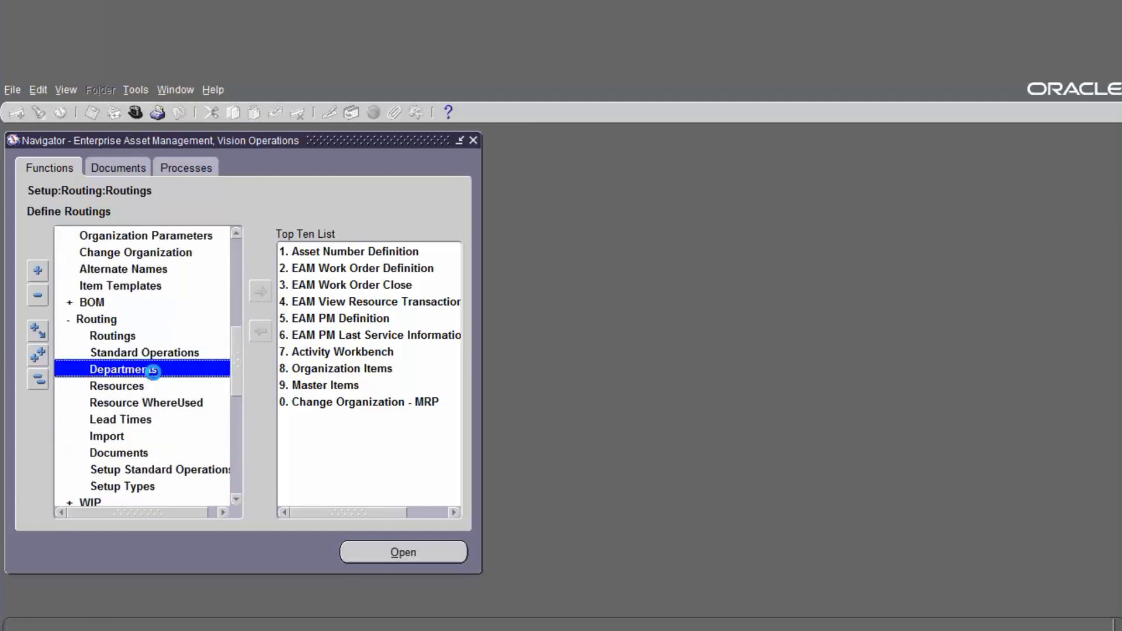
Step: Enter department TEST with description TEST Department, save it, and close the Departments form
double_click(153, 370)
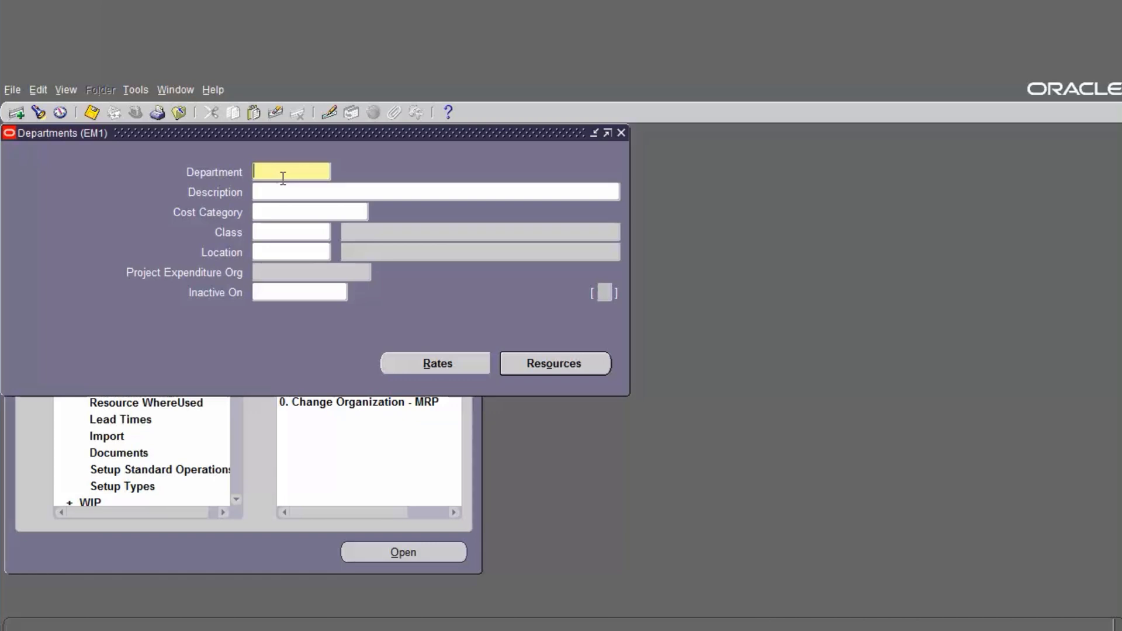
type("TEST")
key("Tab")
type("TEST Department")
key("Tab")
left_click(92, 113)
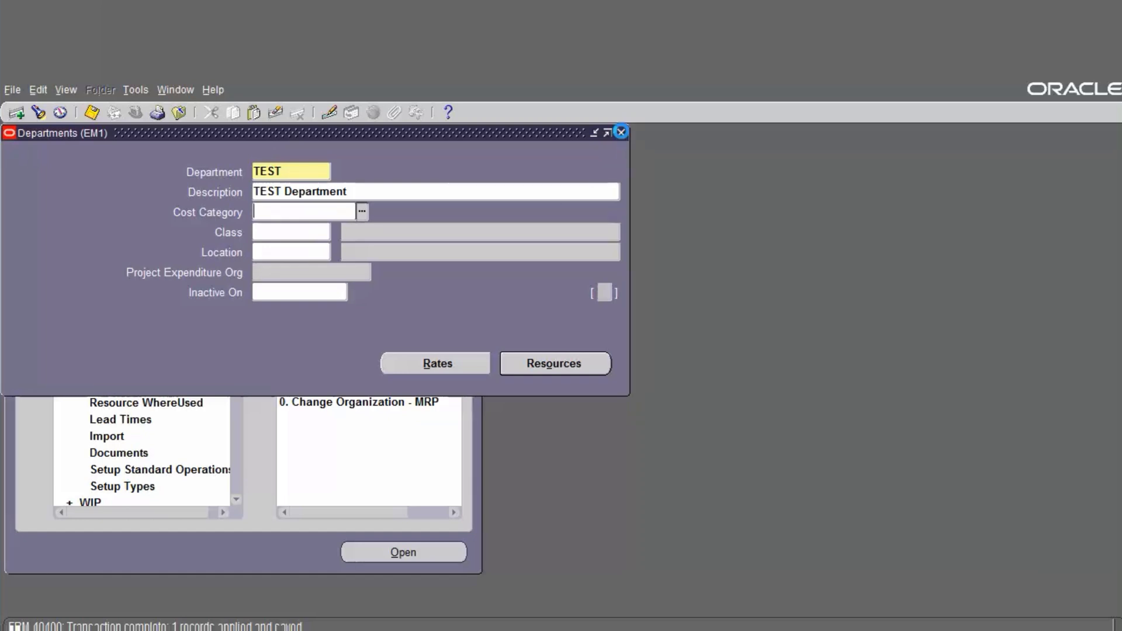
left_click(621, 133)
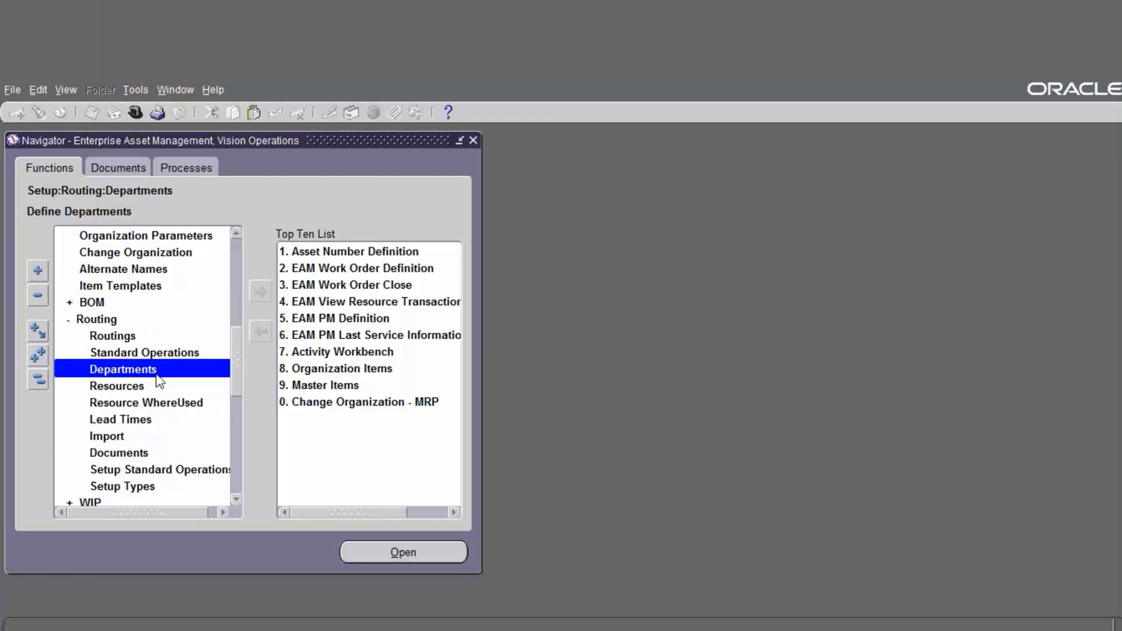
Step: In the Resources form, enter resource Test-LBR, fixing the mistyped name, and its test labour description
left_click(133, 386)
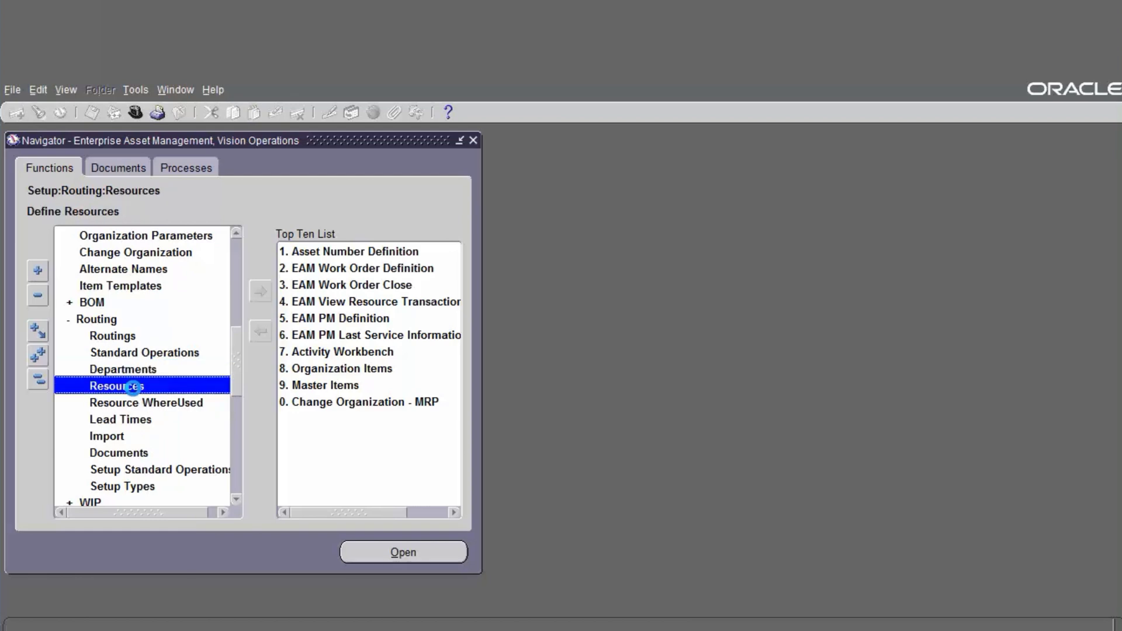
double_click(134, 386)
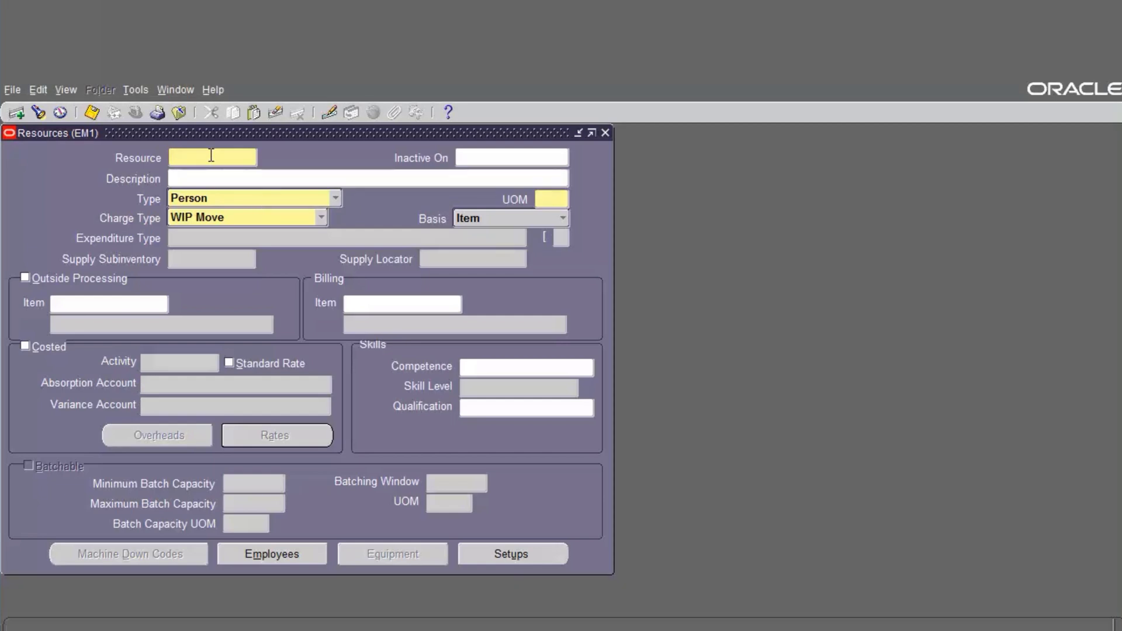
type("Test-LNR")
left_click(210, 158)
key("BackSpace")
type("B")
type("test ")
type("labour")
key("Tab")
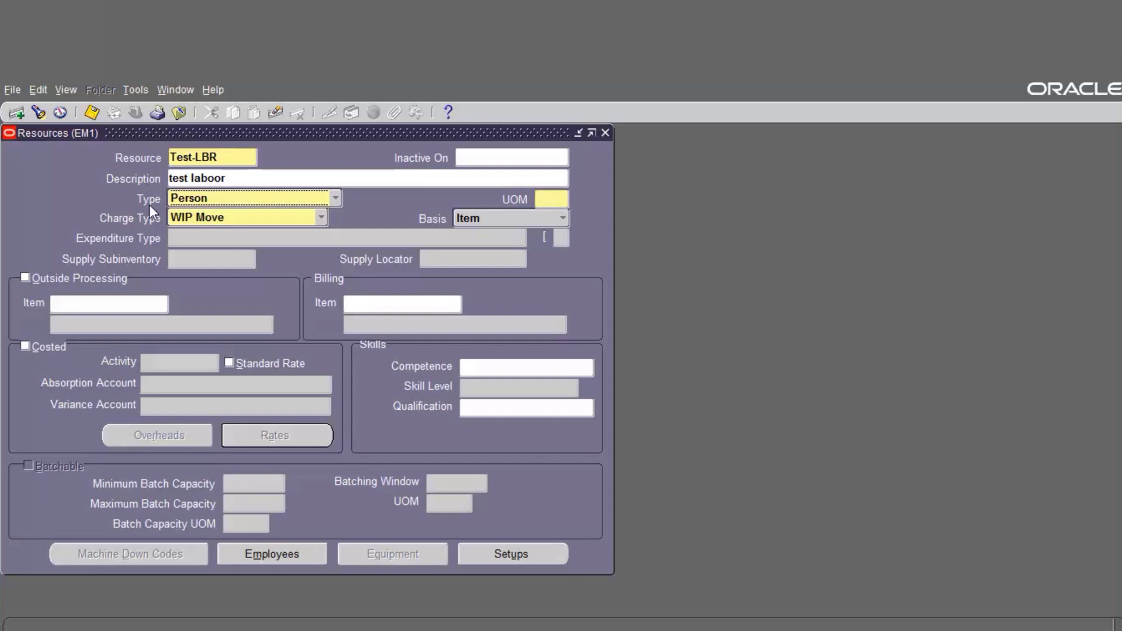
Step: Set the charge type to Manual and mark Test-LBR as Costed
left_click(196, 219)
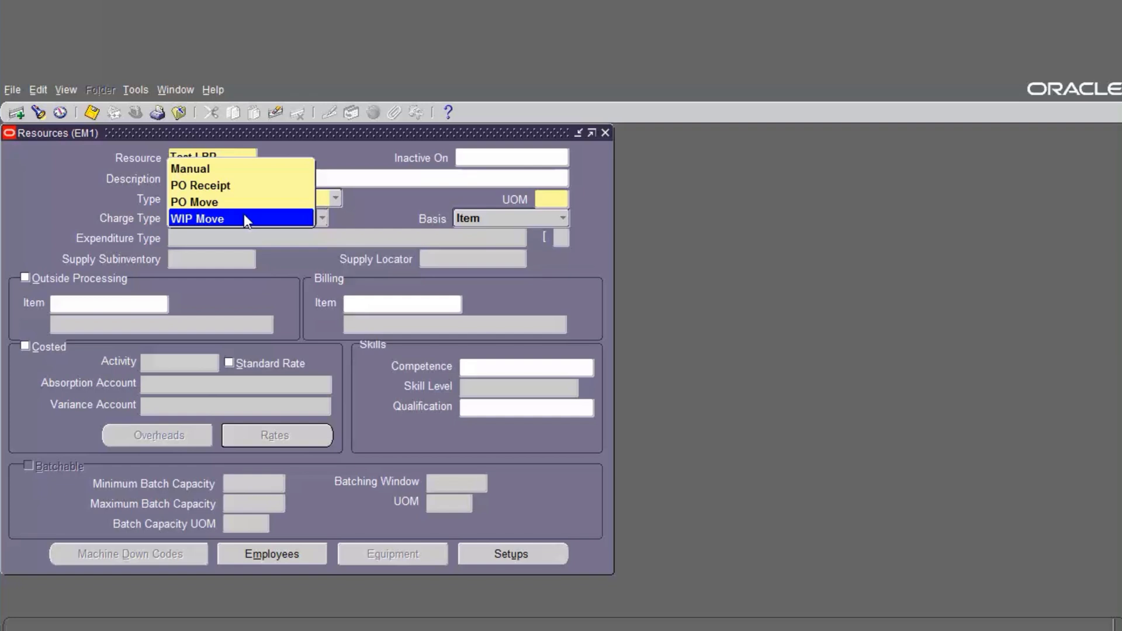
left_click(230, 168)
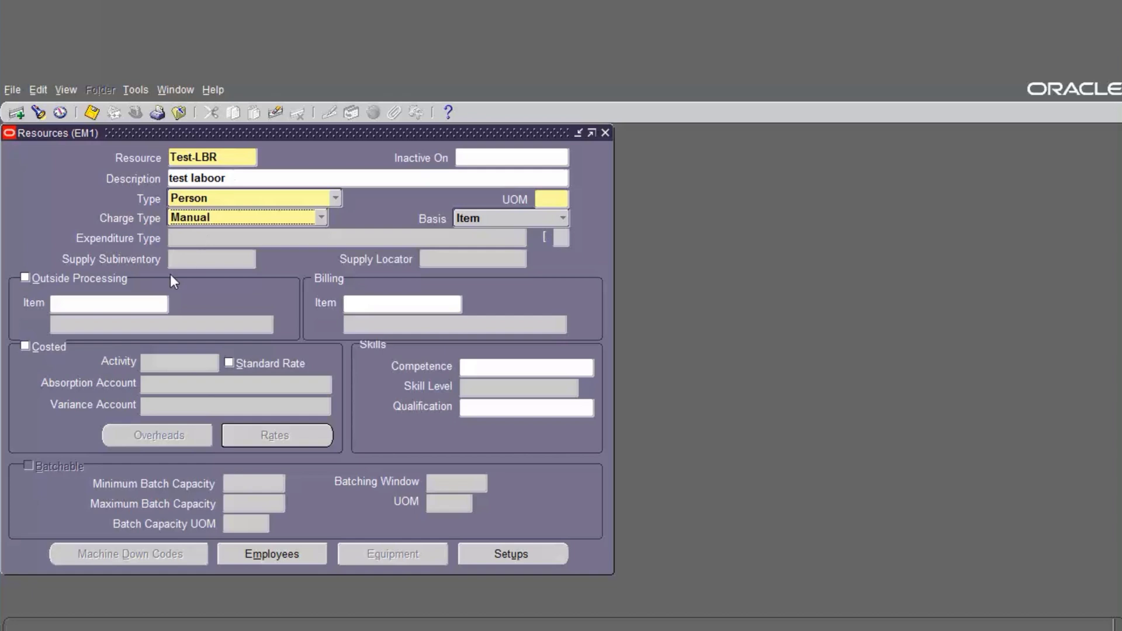
left_click(58, 346)
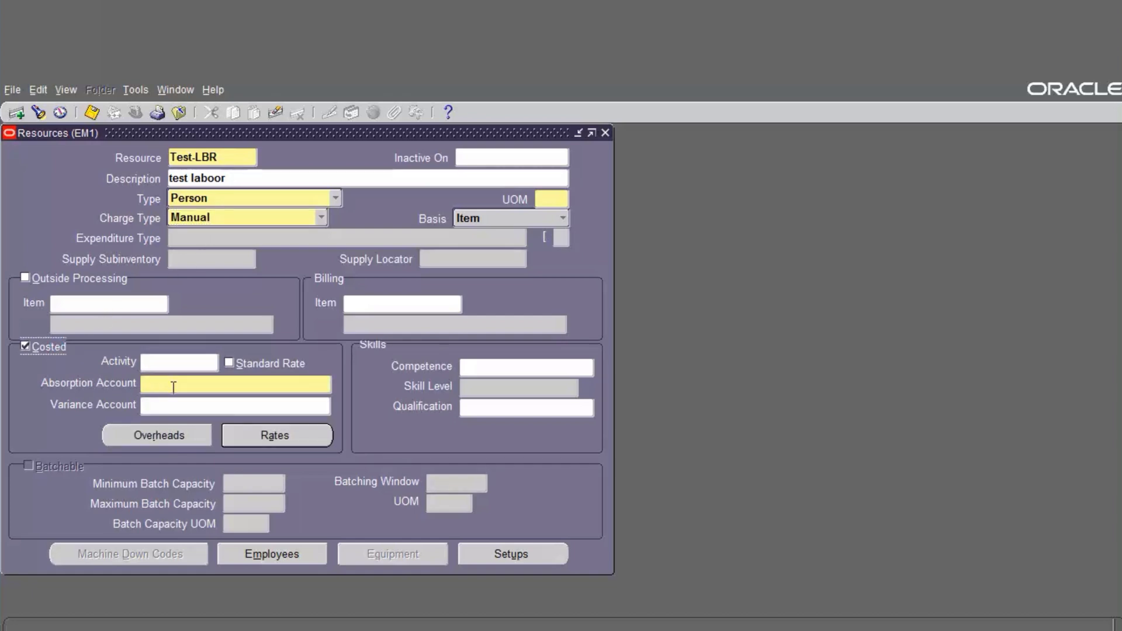
left_click(195, 387)
left_click(323, 387)
type("Miscellaneous")
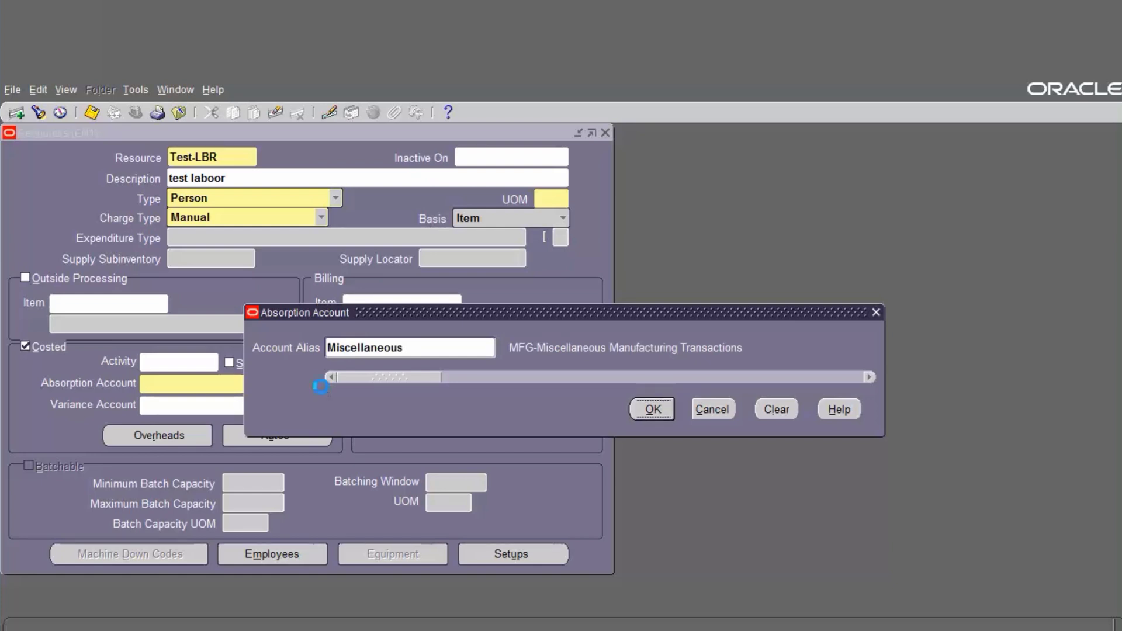
key("Return")
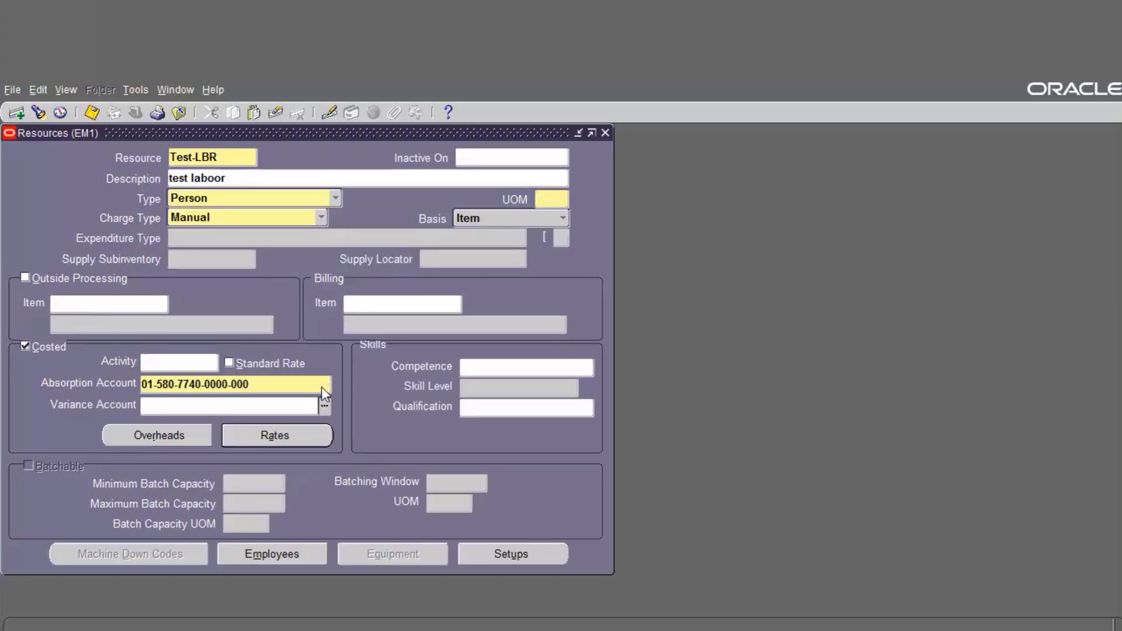
left_click(92, 116)
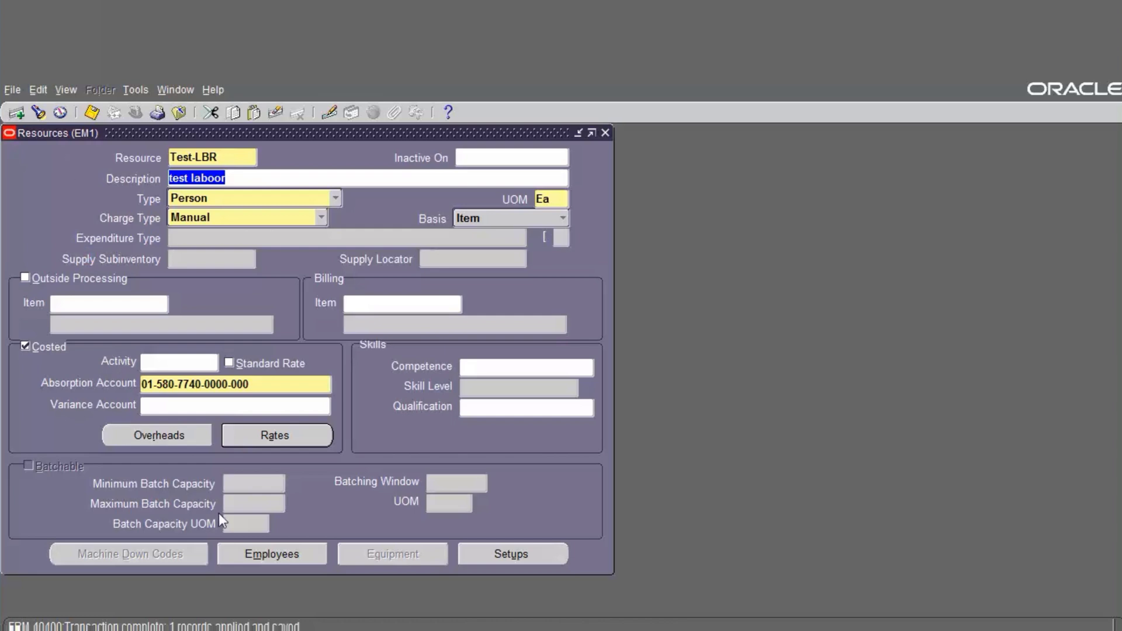
left_click(230, 553)
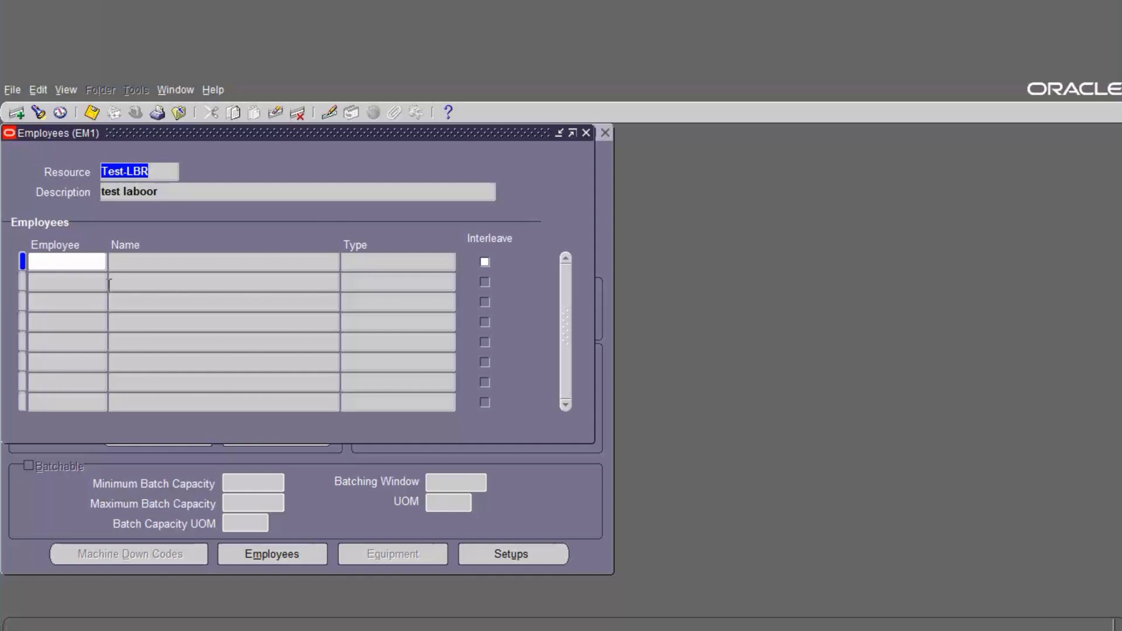
Step: Assign a contingent employee from the % search to Test-LBR, save, and close the Employees window
left_click(73, 266)
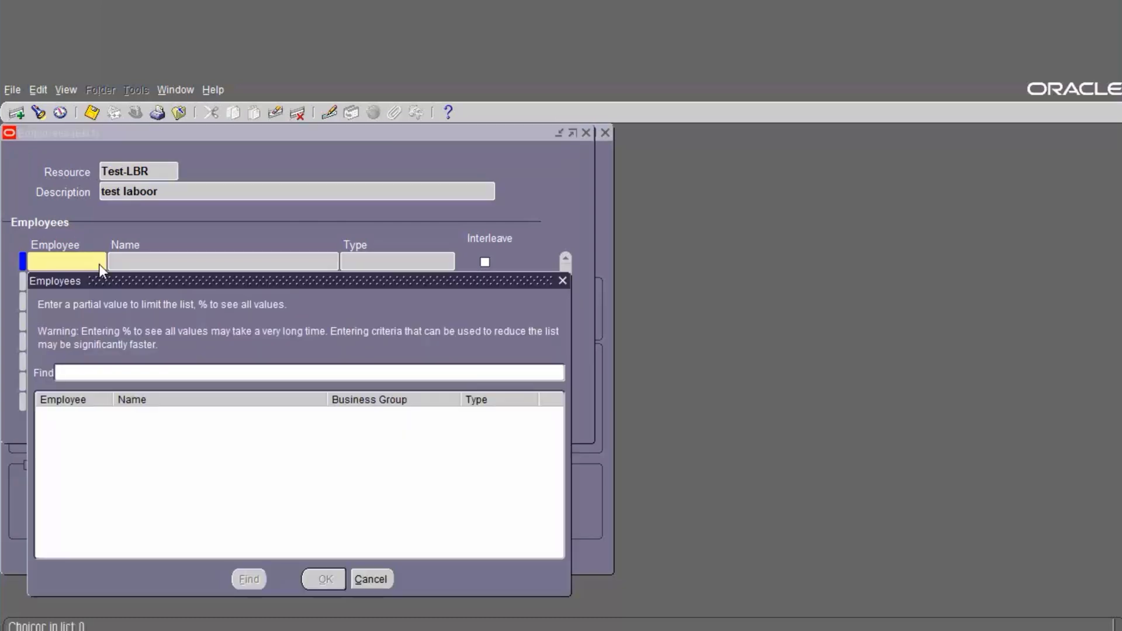
type("%")
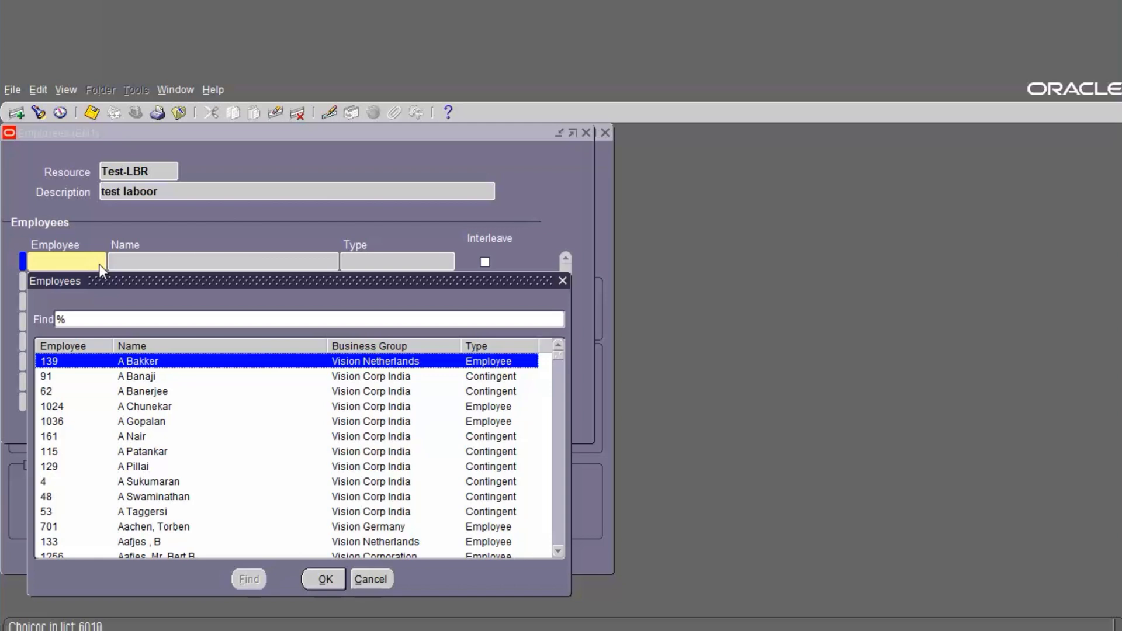
key("Down")
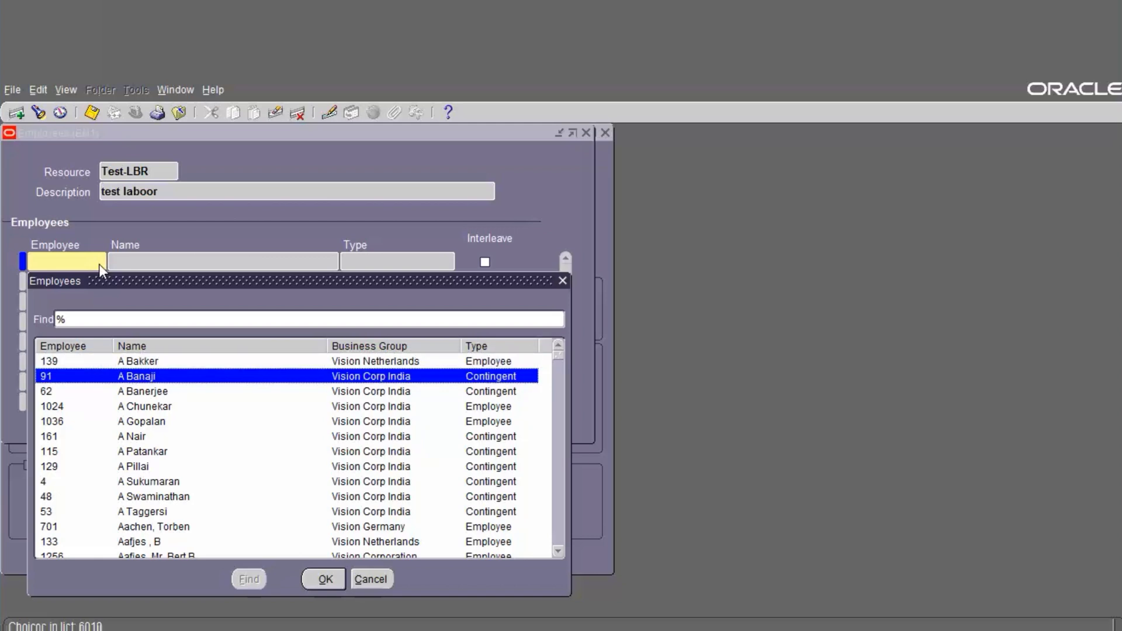
key("Down")
key("Down")
key("Down")
key("Down")
key("Down")
key("Down")
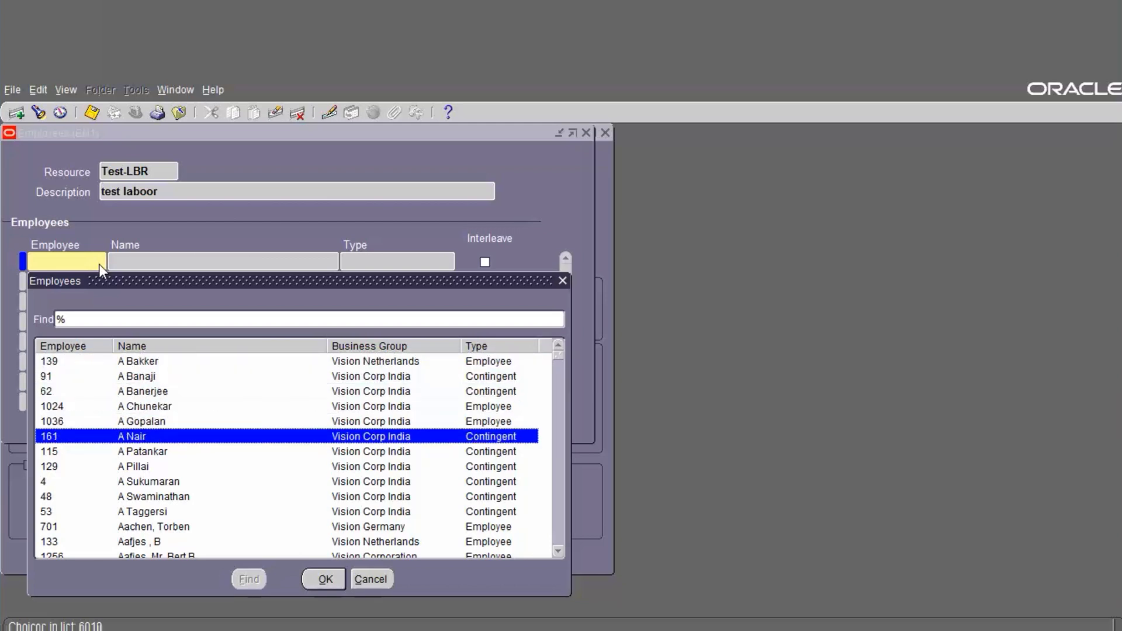
key("Down")
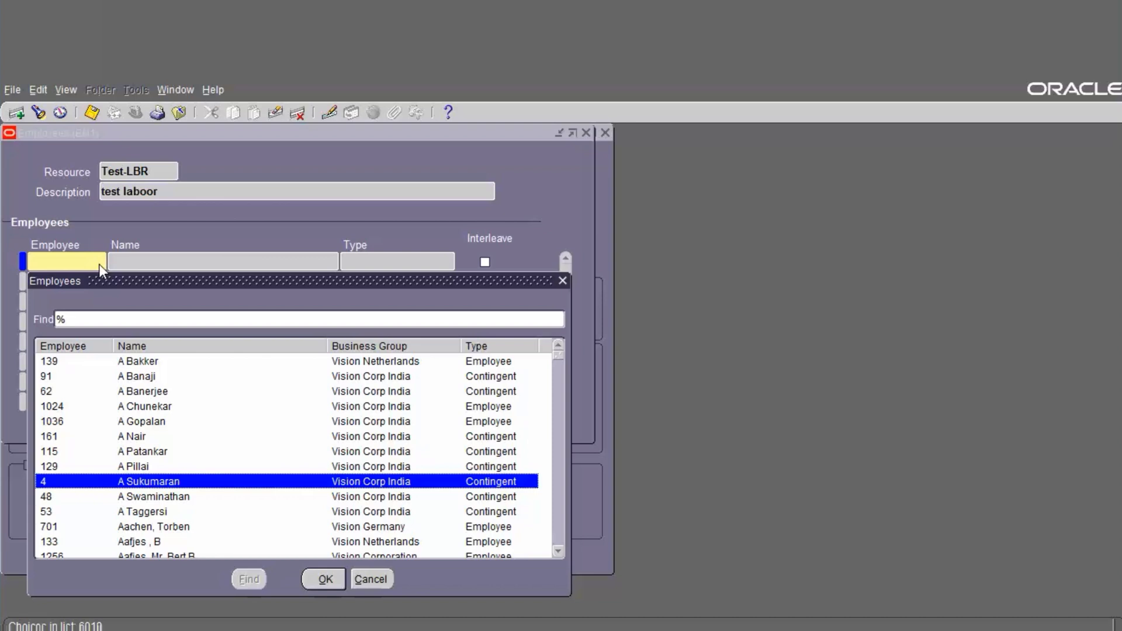
key("Return")
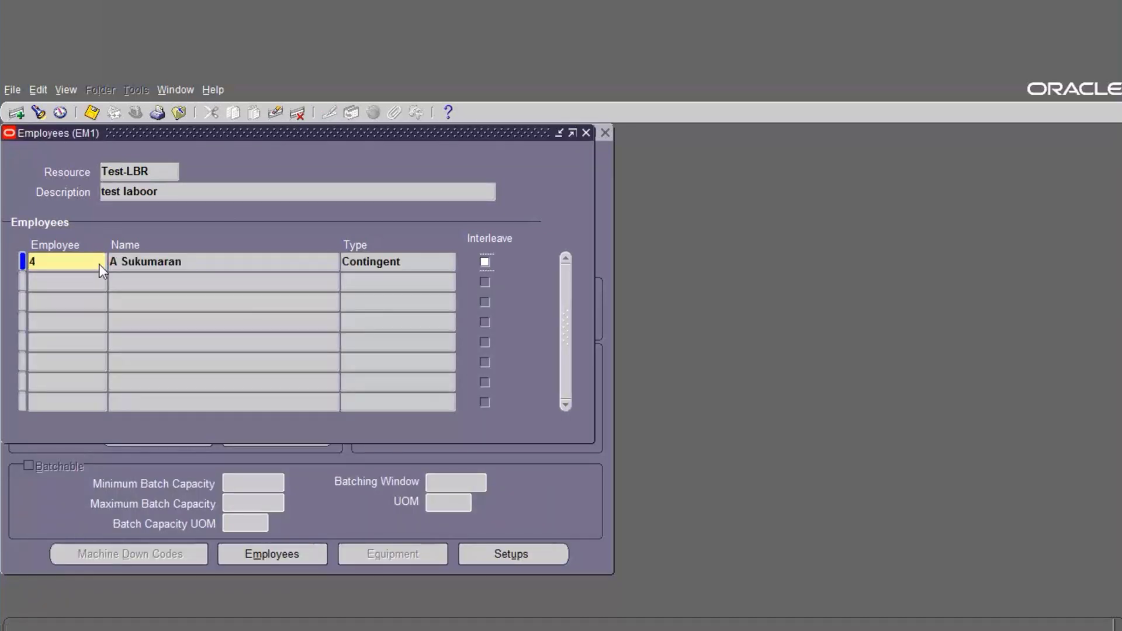
left_click(92, 114)
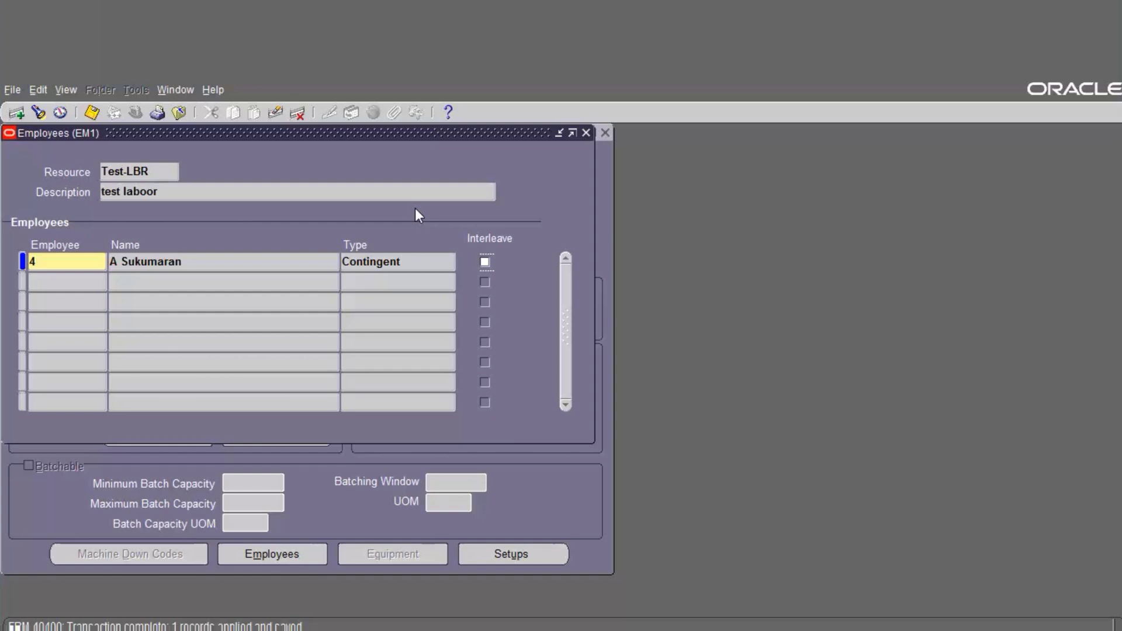
left_click(586, 133)
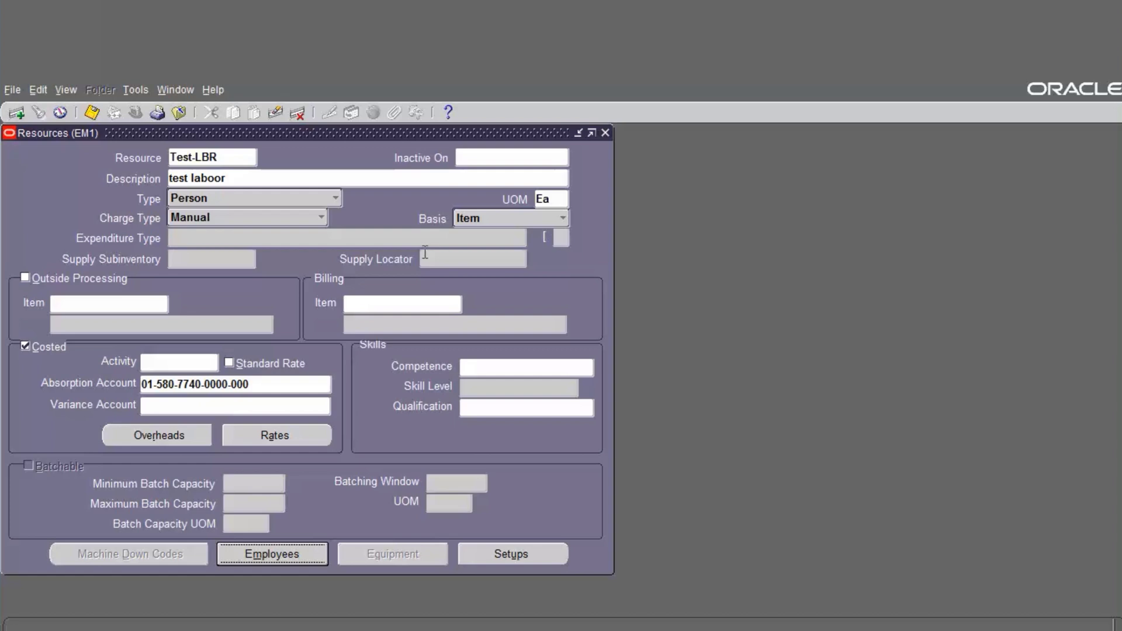
Step: Close the Resources form and open Routing > Departments from the Navigator
left_click(606, 134)
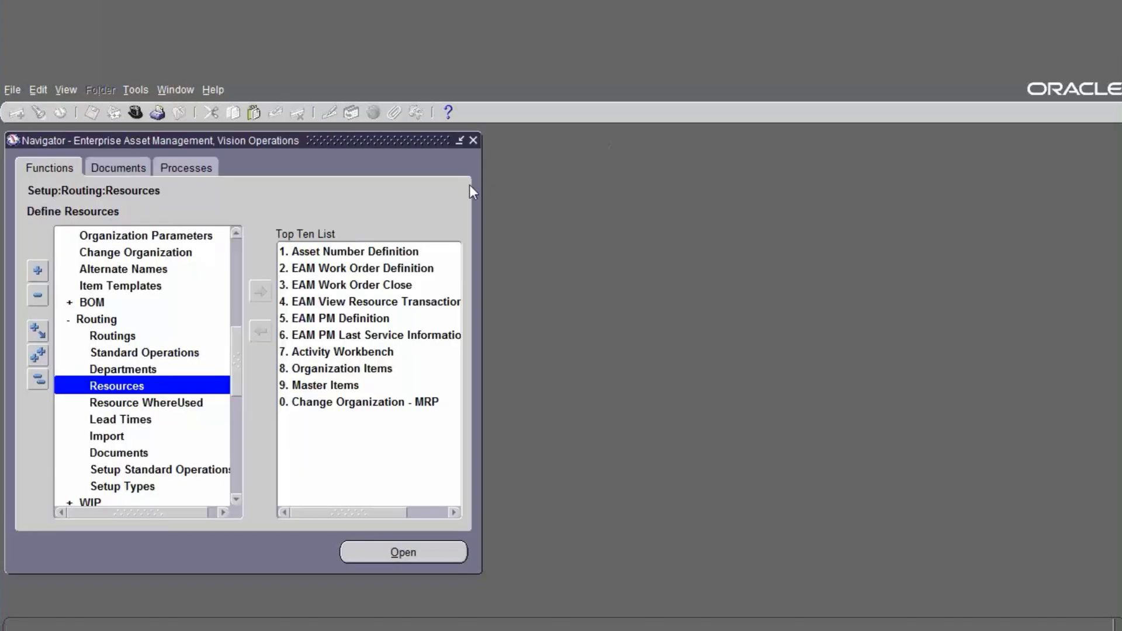
left_click(132, 370)
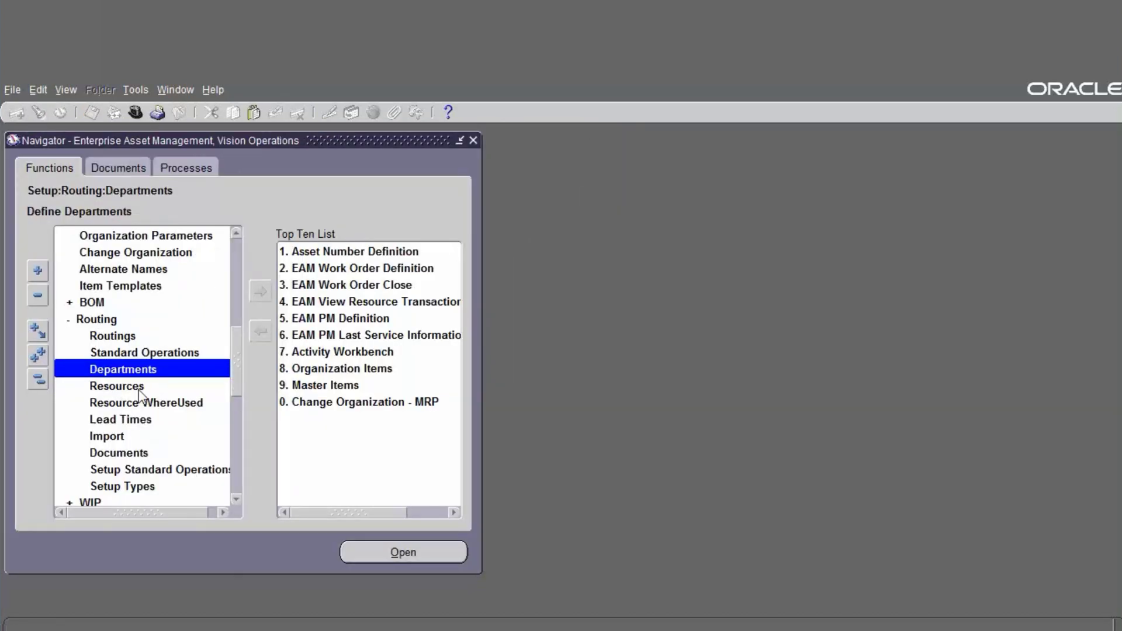
double_click(131, 370)
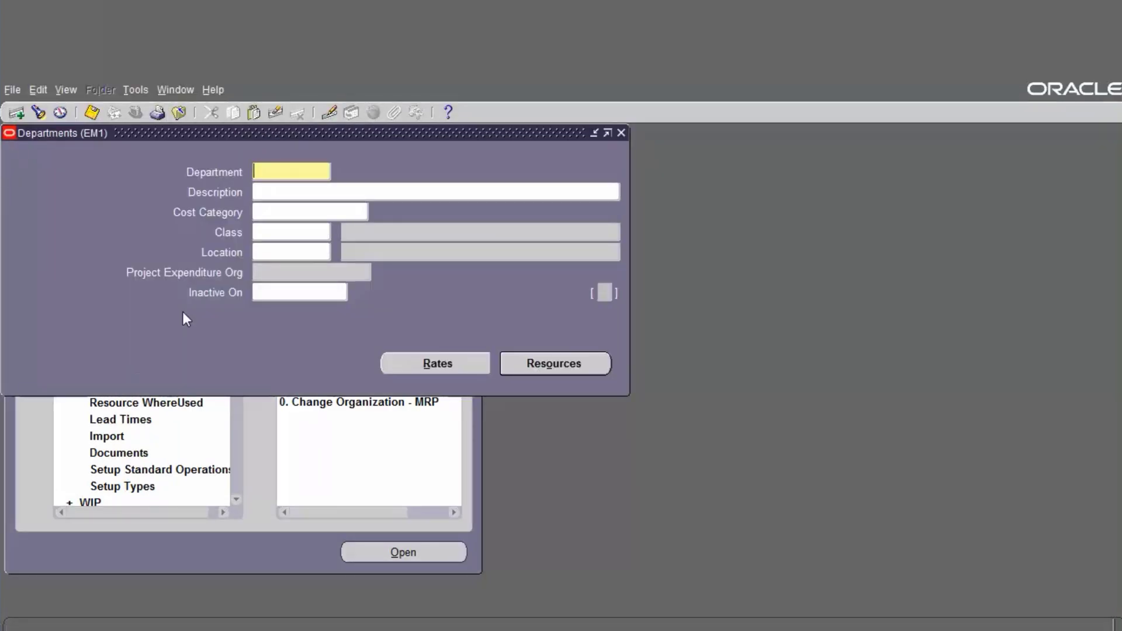
Step: Query department TEST and open its Resources window
left_click(37, 114)
key("Down")
key("Down")
key("Down")
key("Down")
key("Down")
key("Down")
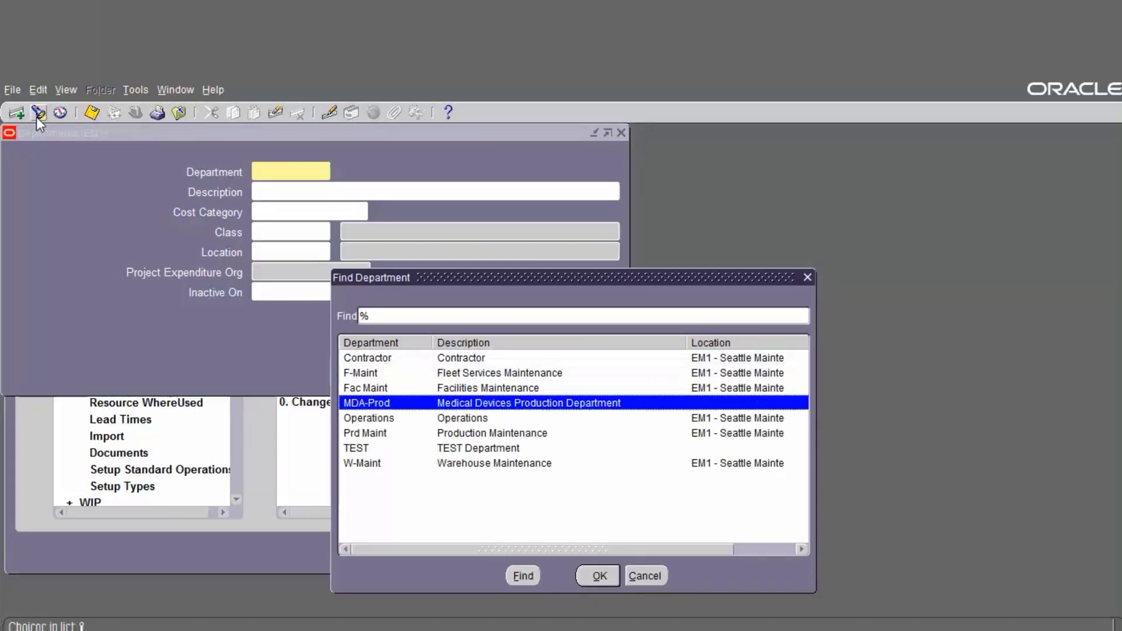
key("Return")
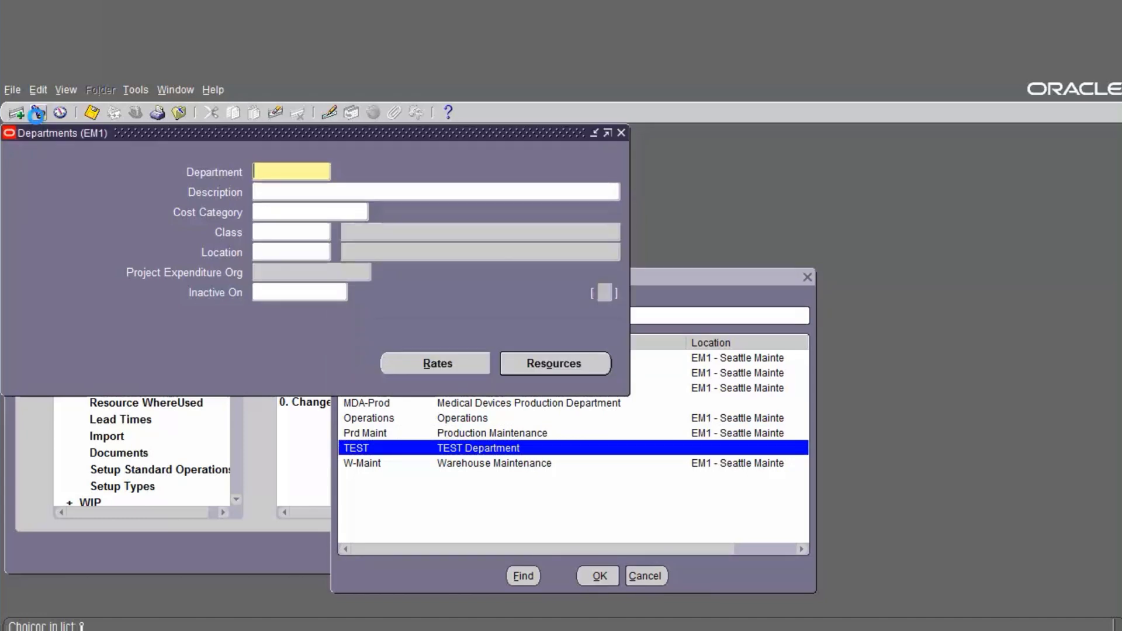
left_click(566, 372)
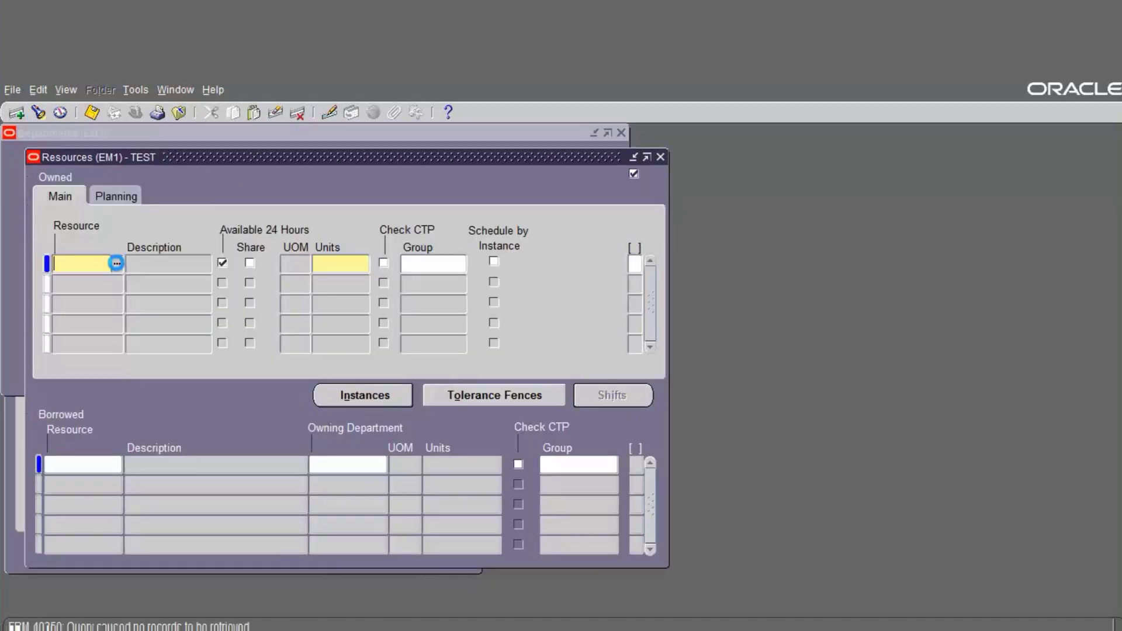
Step: Add Test-LBR to department TEST with 1 unit and save
left_click(117, 264)
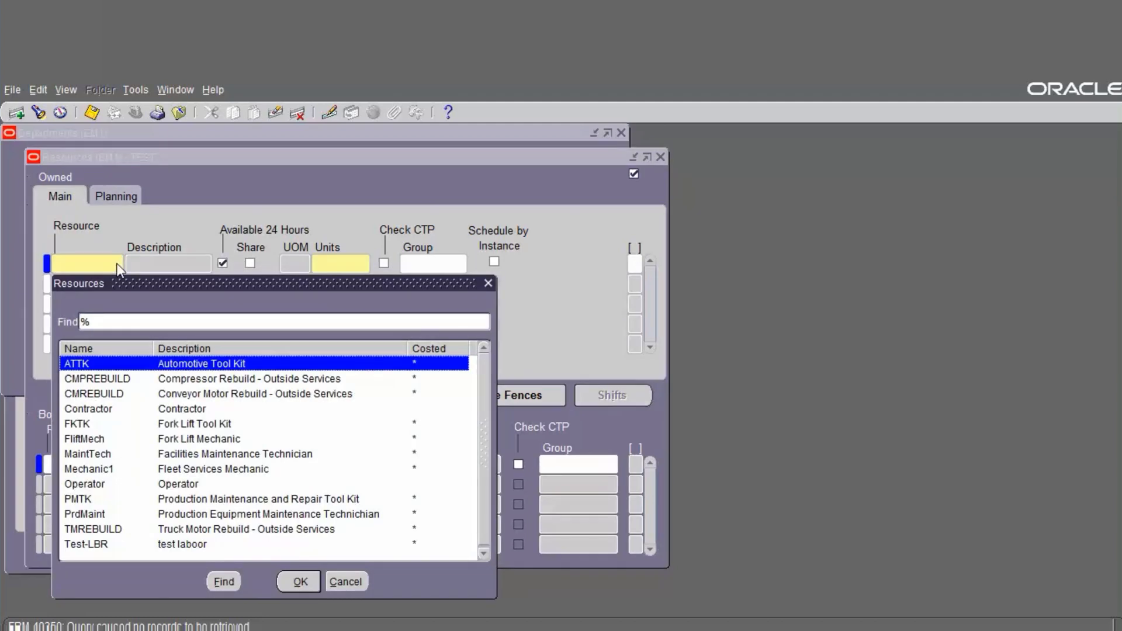
key("Down")
key("Down")
key("Down")
key("Down")
key("Down")
key("Down")
key("Down")
key("Down")
key("Down")
key("Down")
key("Down")
key("Down")
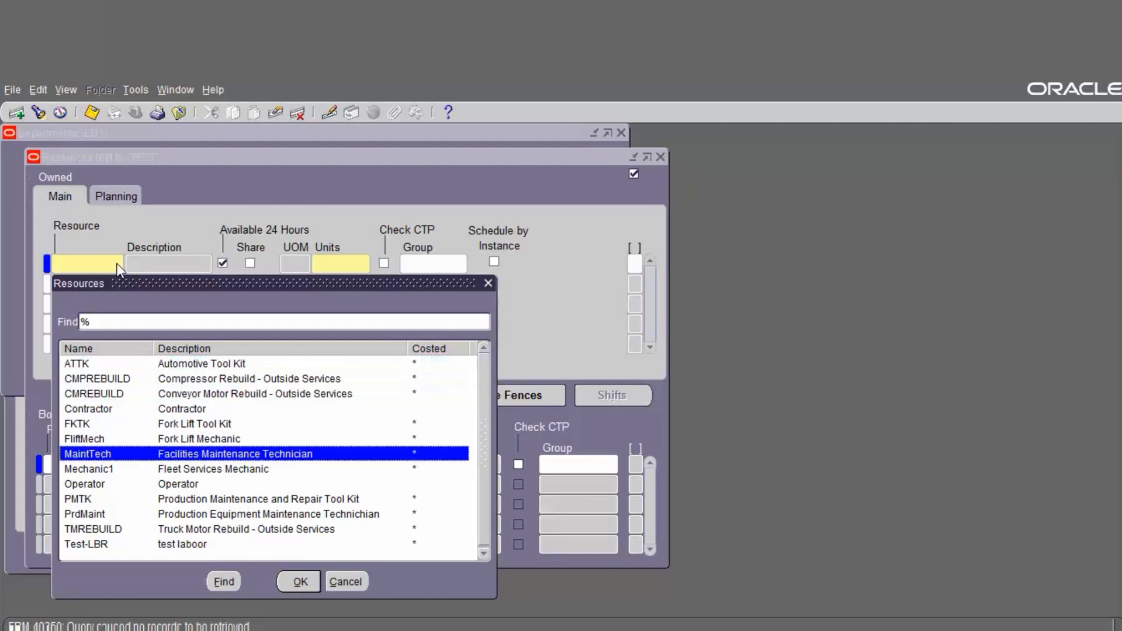
key("Return")
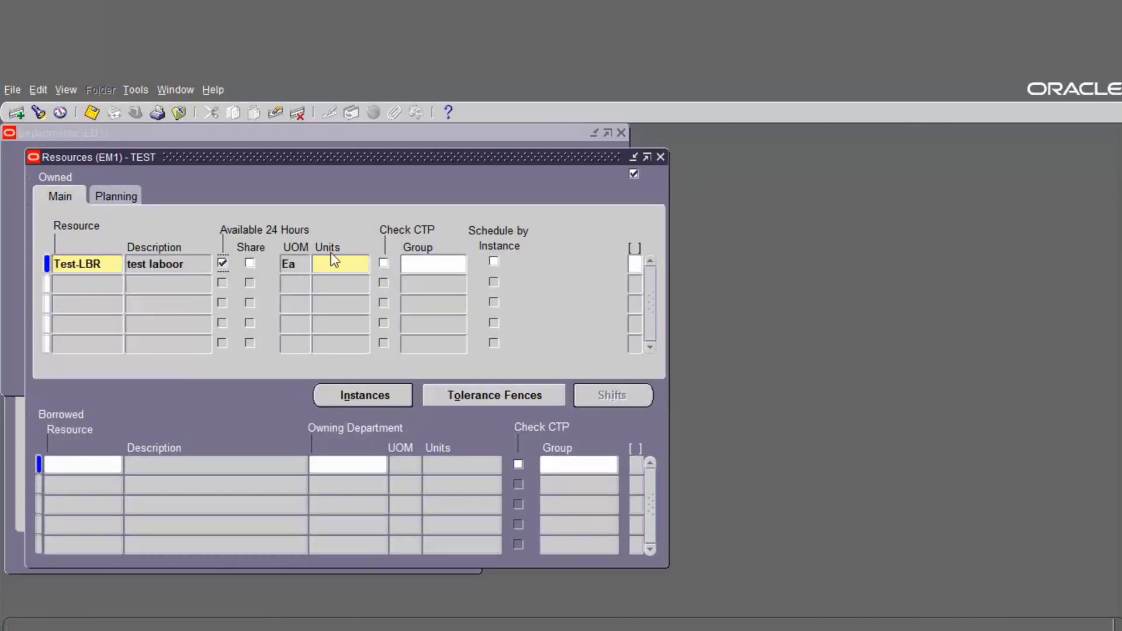
left_click(357, 262)
type("1")
key("Tab")
left_click(93, 115)
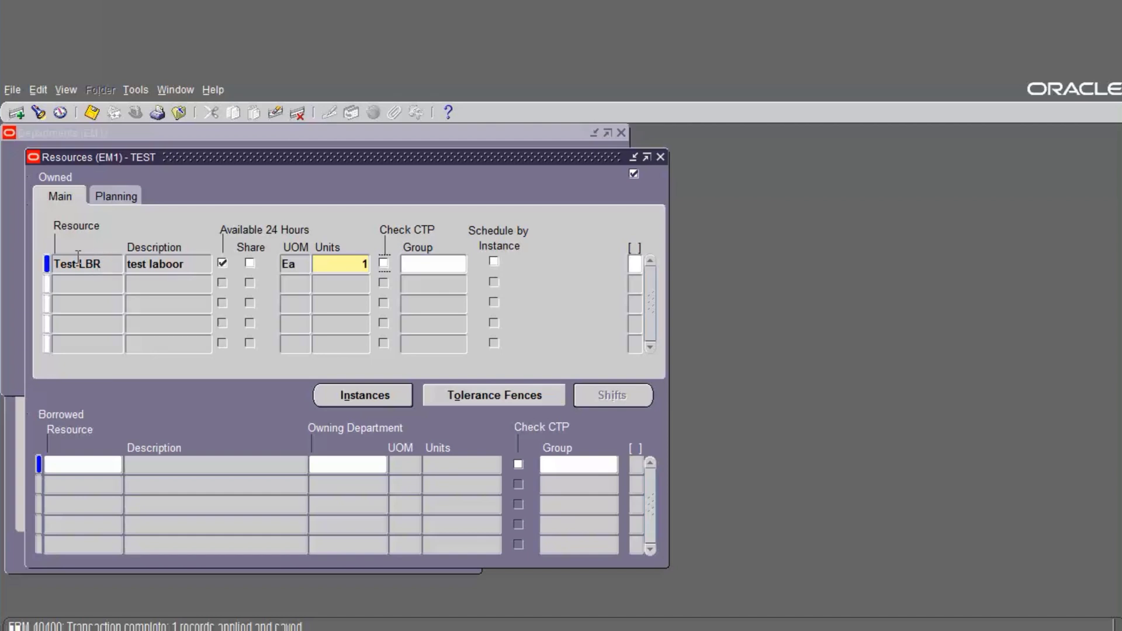
Step: Open the employee Instances window for Test-LBR
left_click(349, 398)
key("F4")
left_click(348, 397)
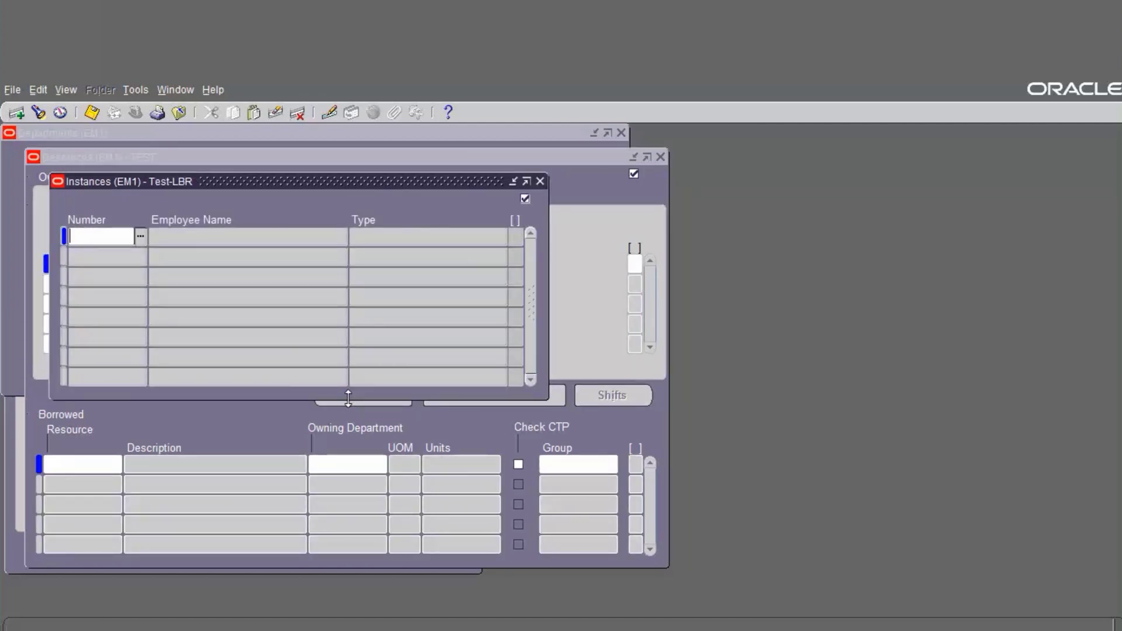
Step: Add a contingent employee as Test-LBR's first instance, save it, and close the Instances window
left_click(141, 236)
left_click(126, 235)
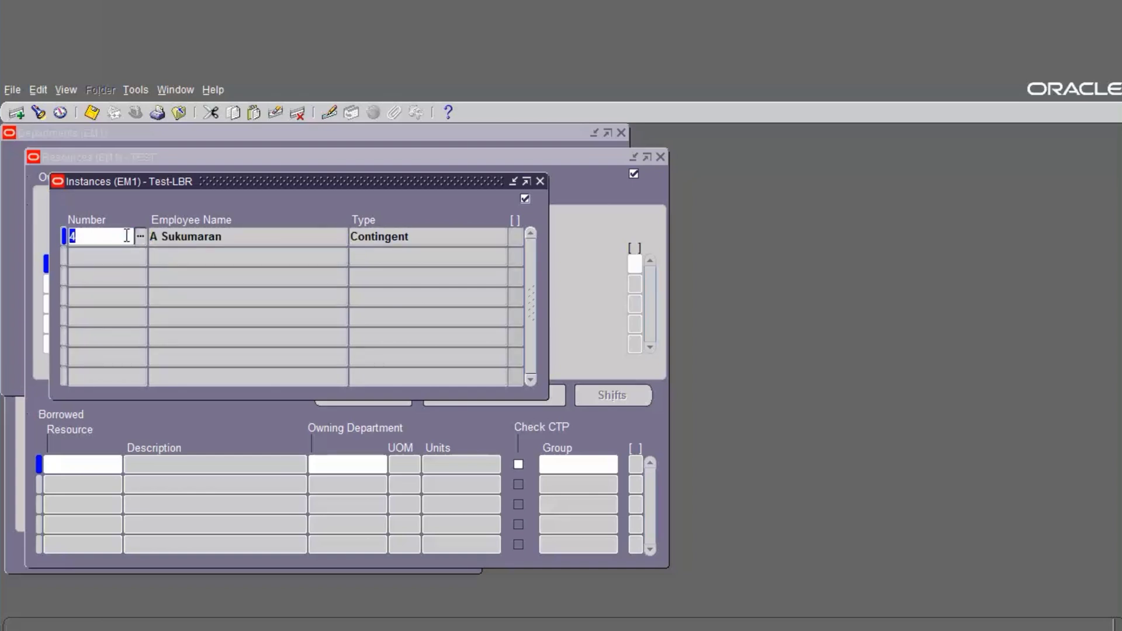
left_click(91, 113)
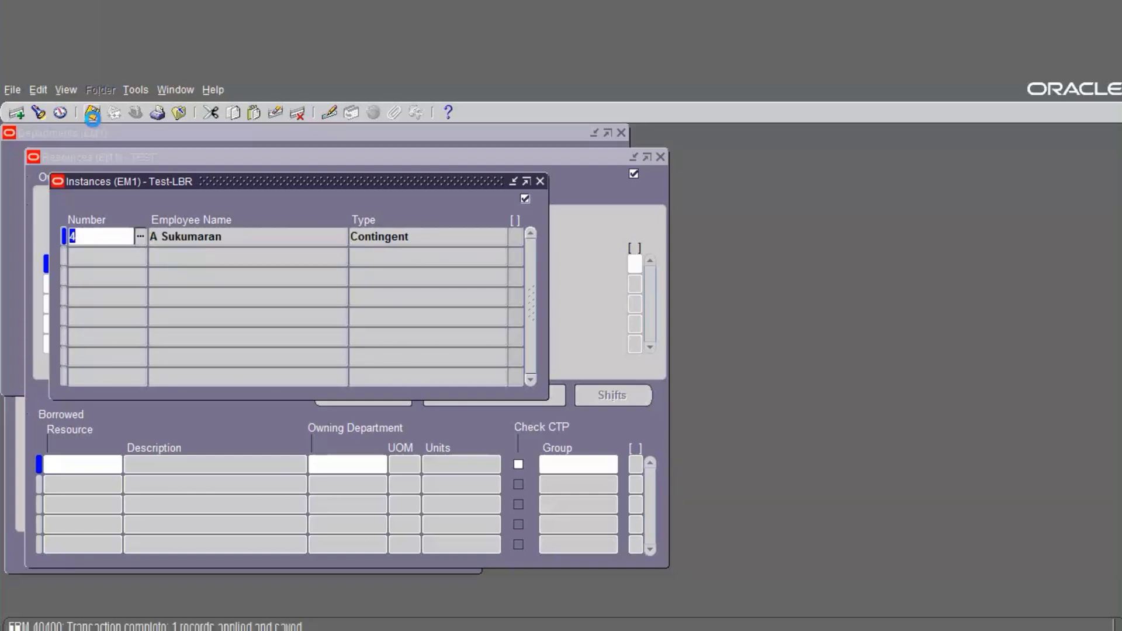
left_click(92, 113)
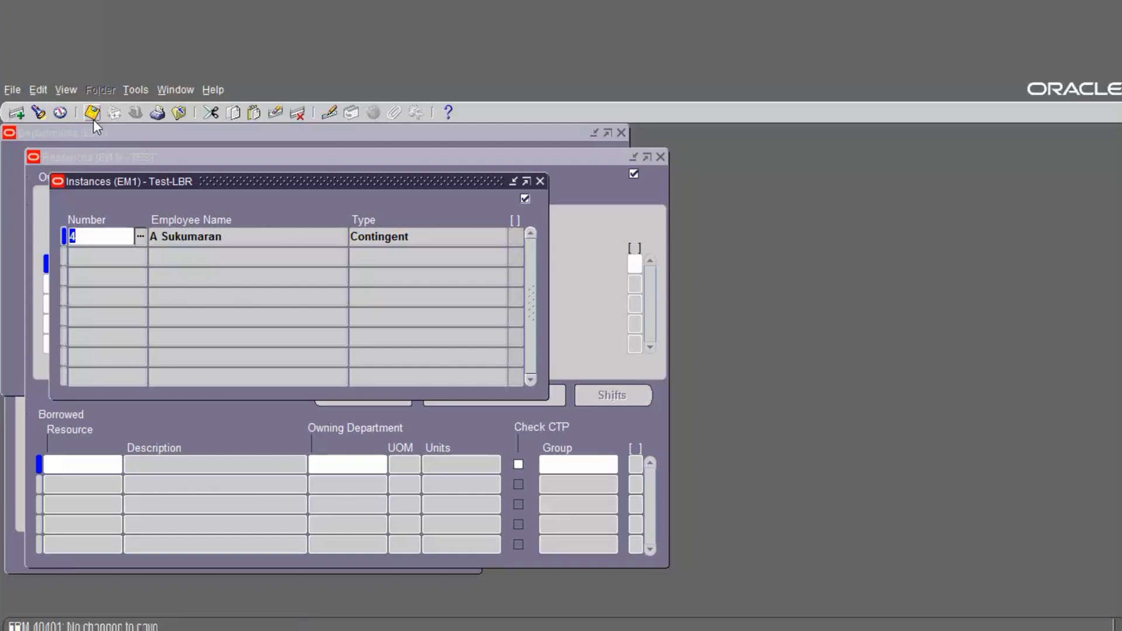
left_click(540, 181)
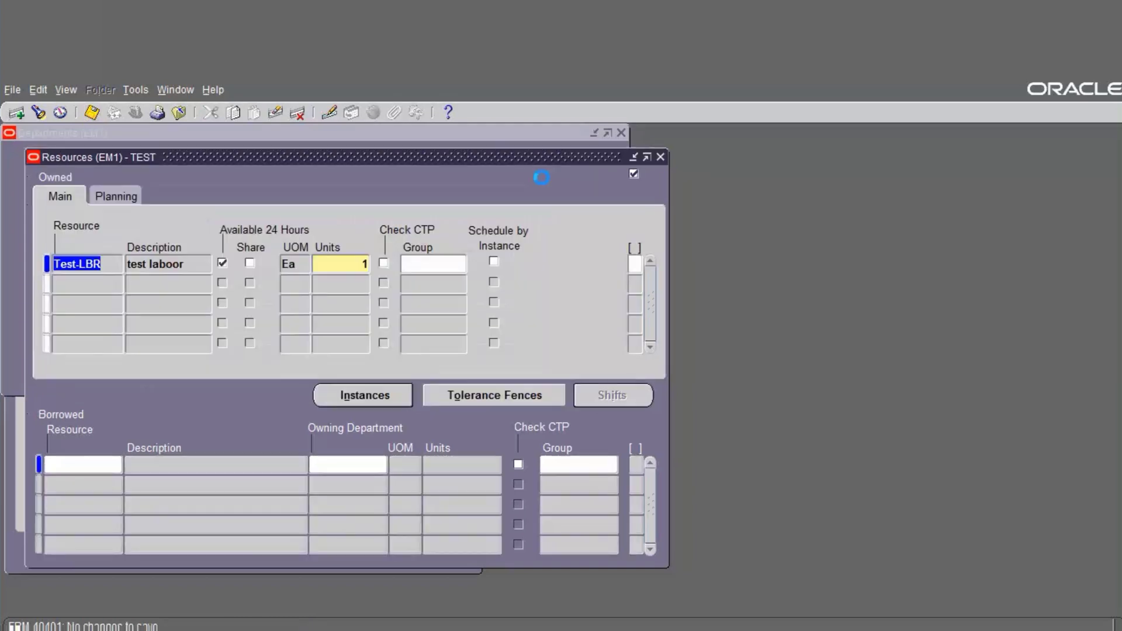
Step: Close the department Resources and Departments forms and collapse the Routing branch
left_click(661, 158)
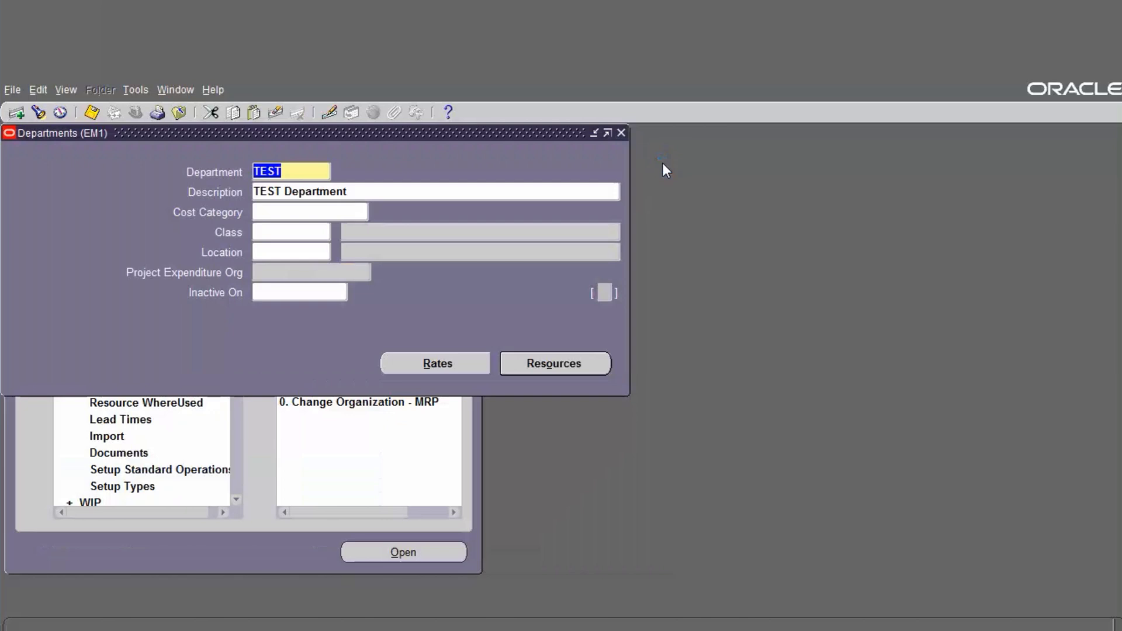
left_click(623, 134)
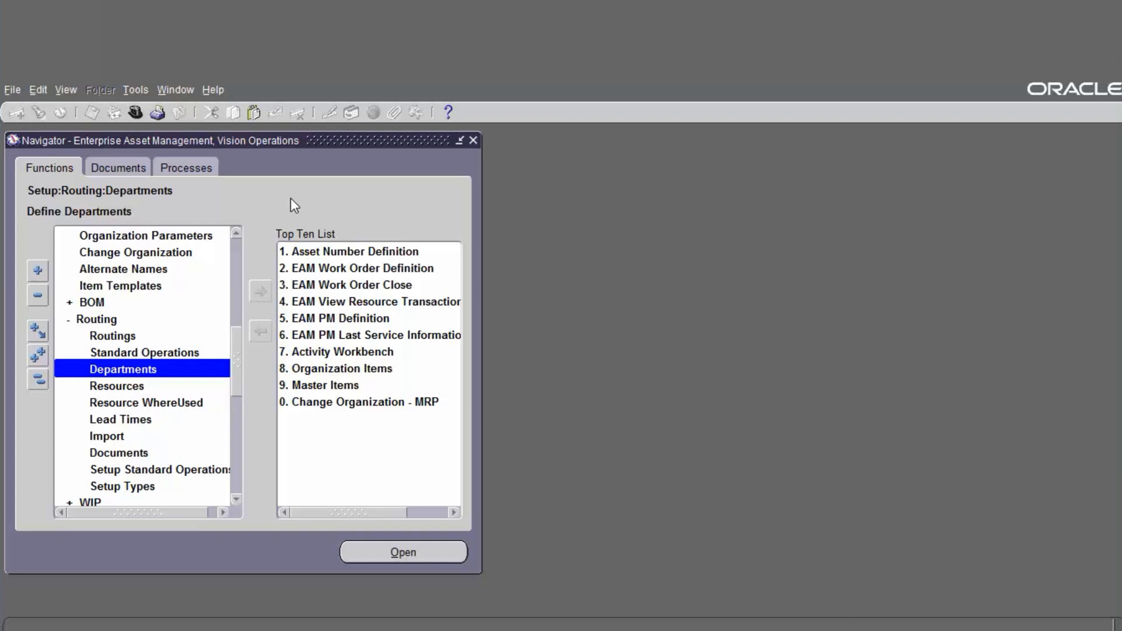
left_click(246, 257)
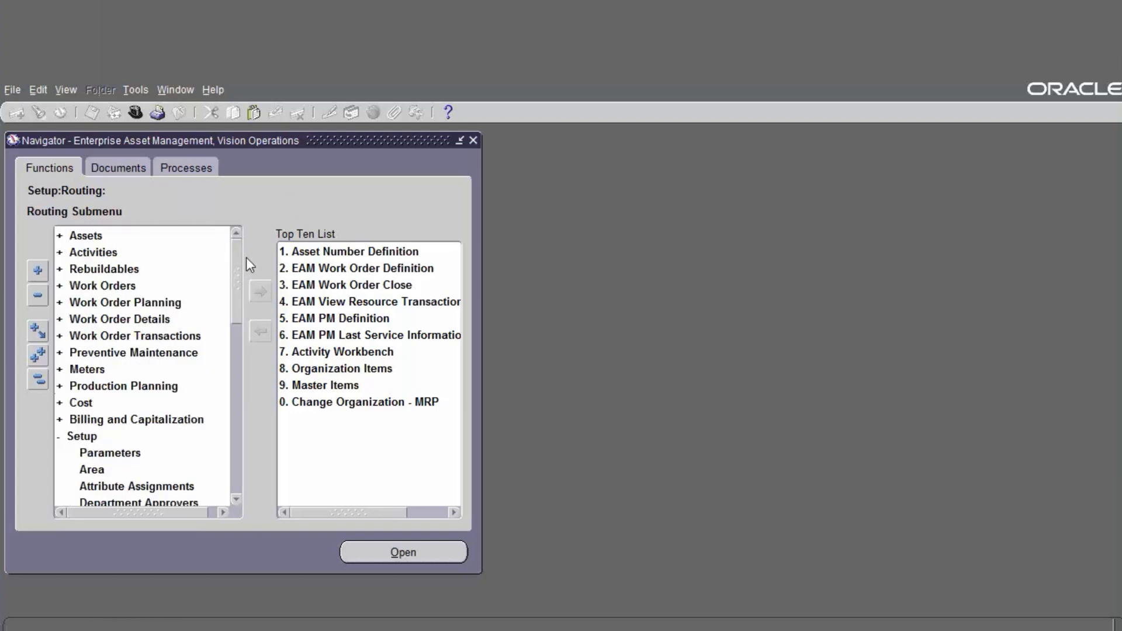
Step: Expand Assets > Asset Numbers and open the Define Asset Number form
left_click(150, 237)
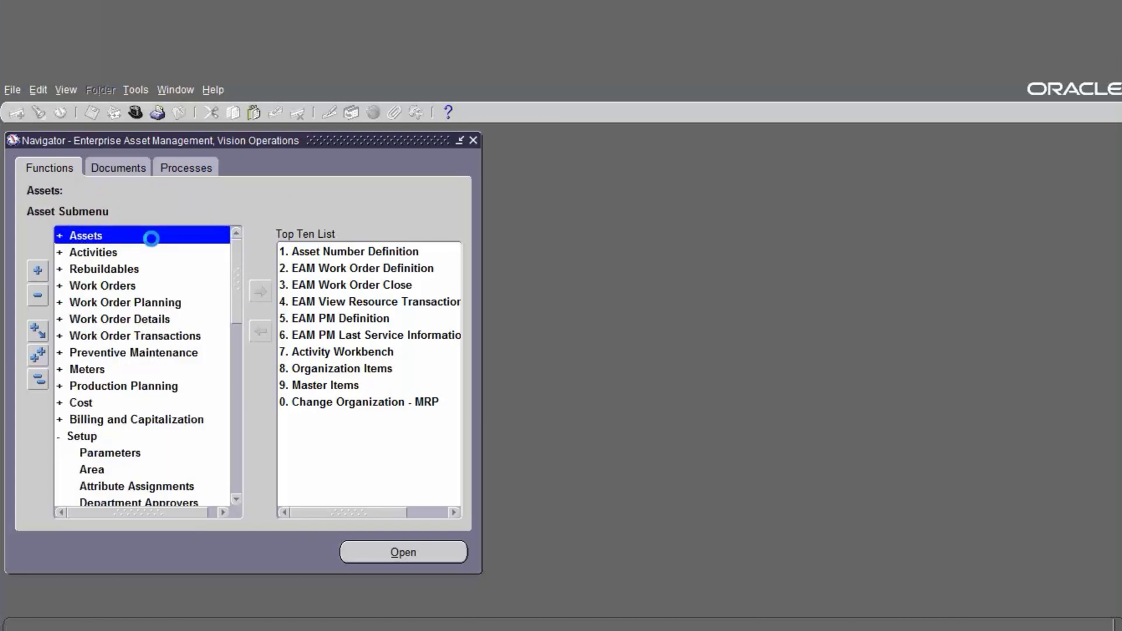
double_click(151, 237)
left_click(153, 270)
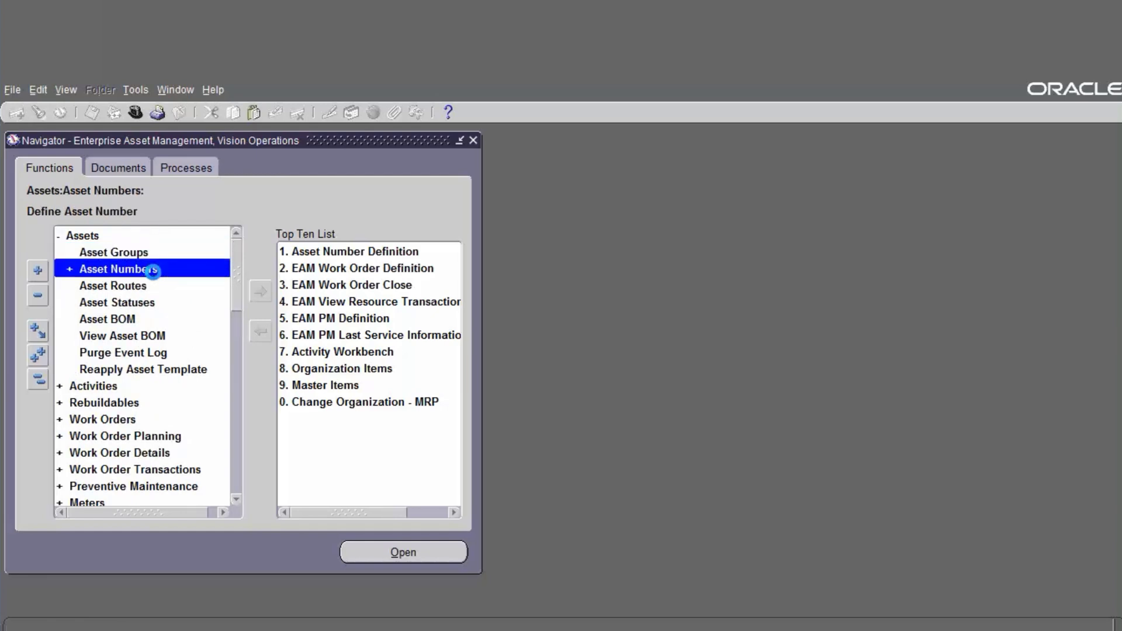
double_click(153, 270)
double_click(153, 285)
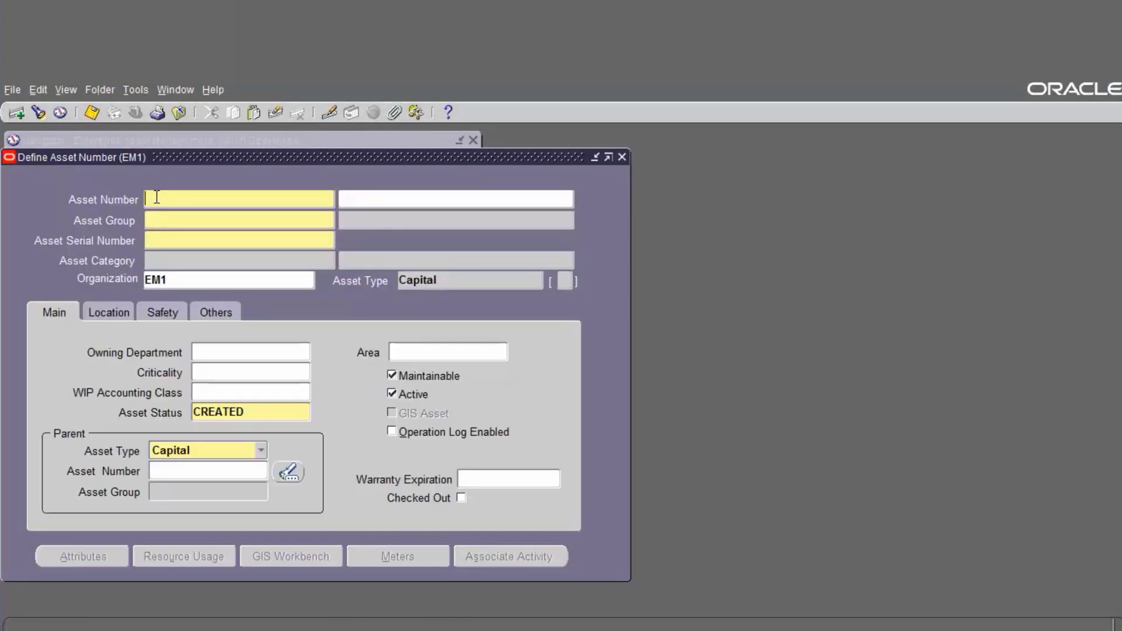
Step: Enter asset number Test-Asset-Number with asset group Vehicle-Test
type("Test-Asset-Number")
key("Tab")
left_click(249, 220)
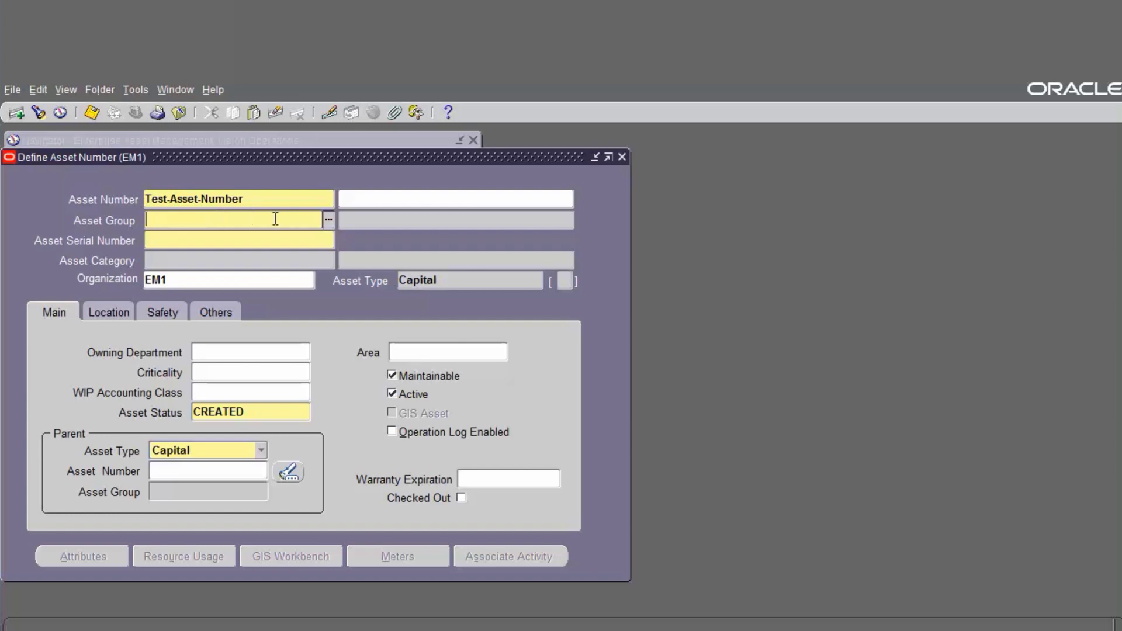
left_click(329, 221)
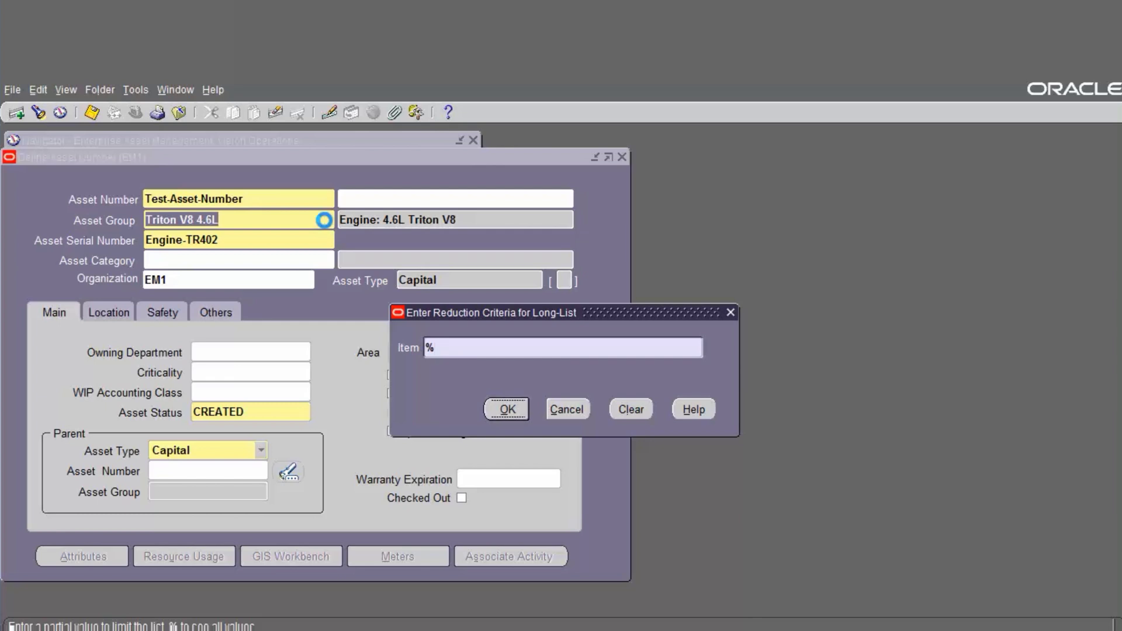
type("v")
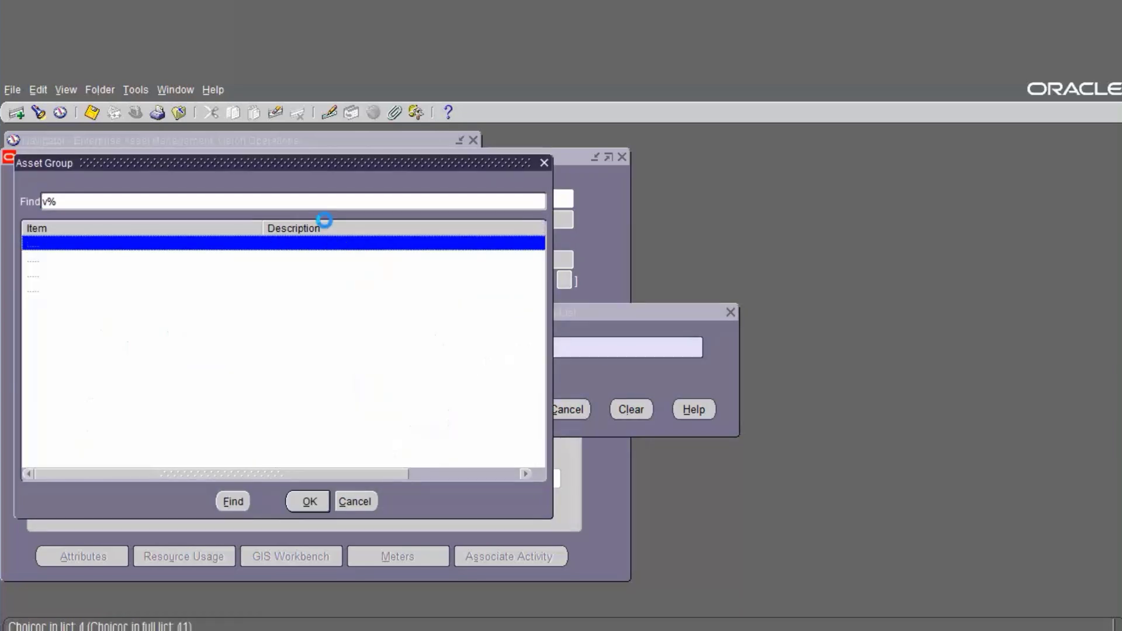
key("Down")
key("Return")
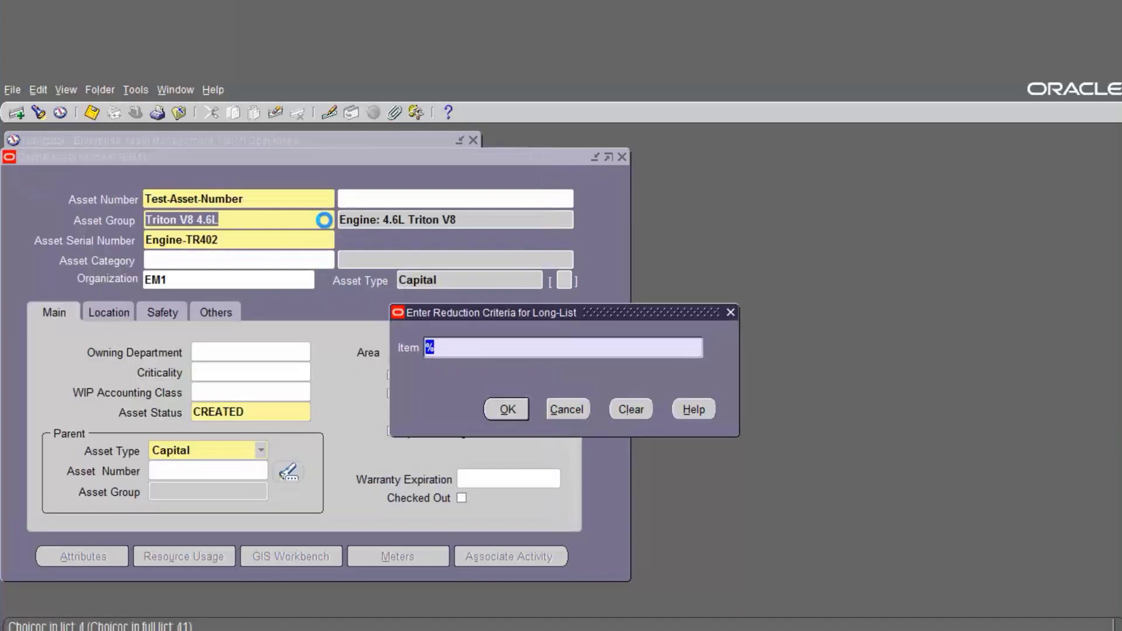
Step: Accept the suggested serial number VT001
left_click(242, 239)
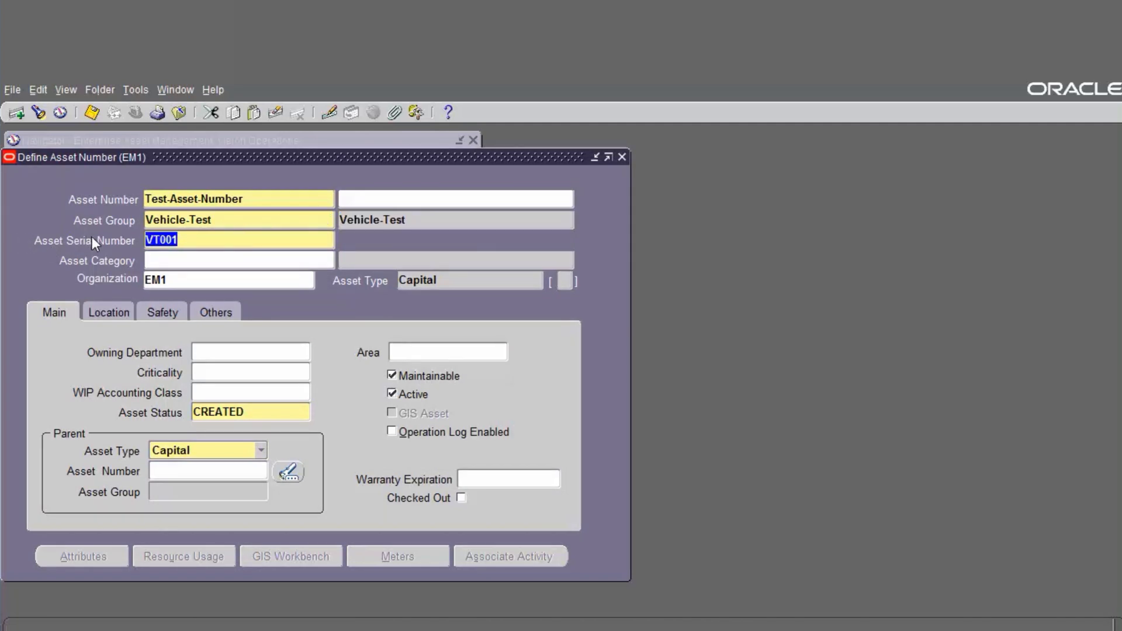
left_click(163, 241)
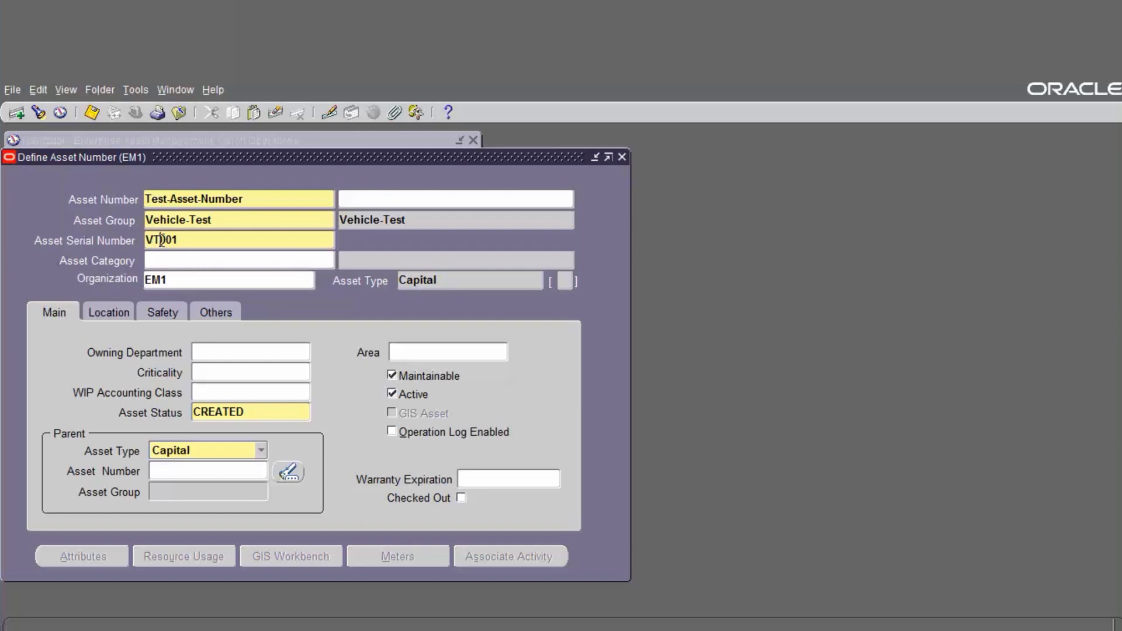
left_click(173, 280)
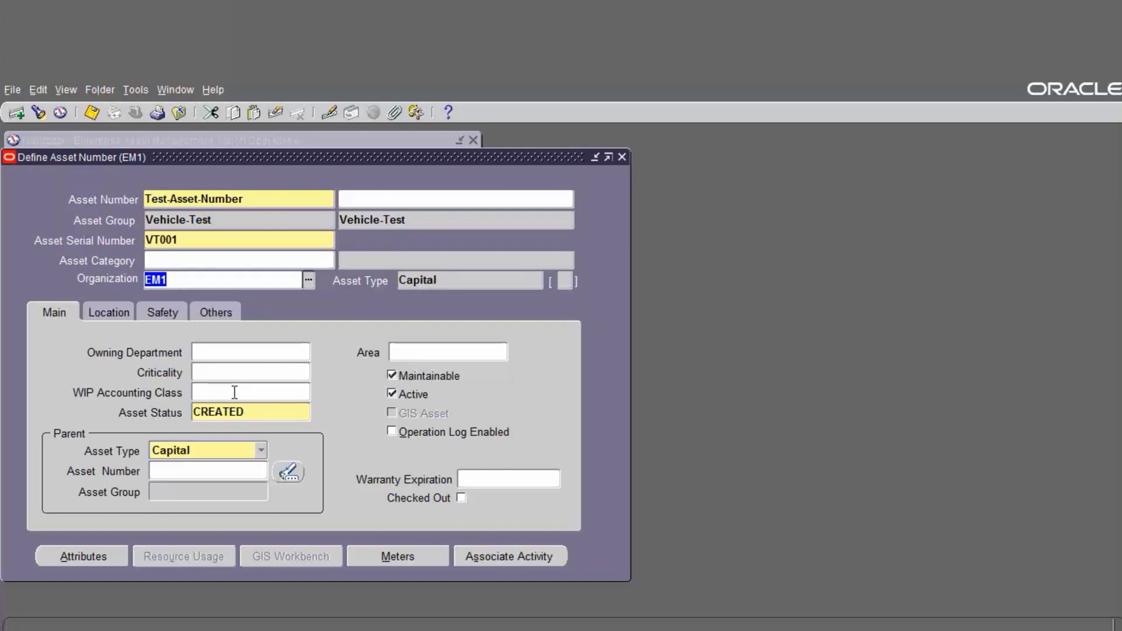
Step: Set the asset's owning department to TEST
left_click(247, 353)
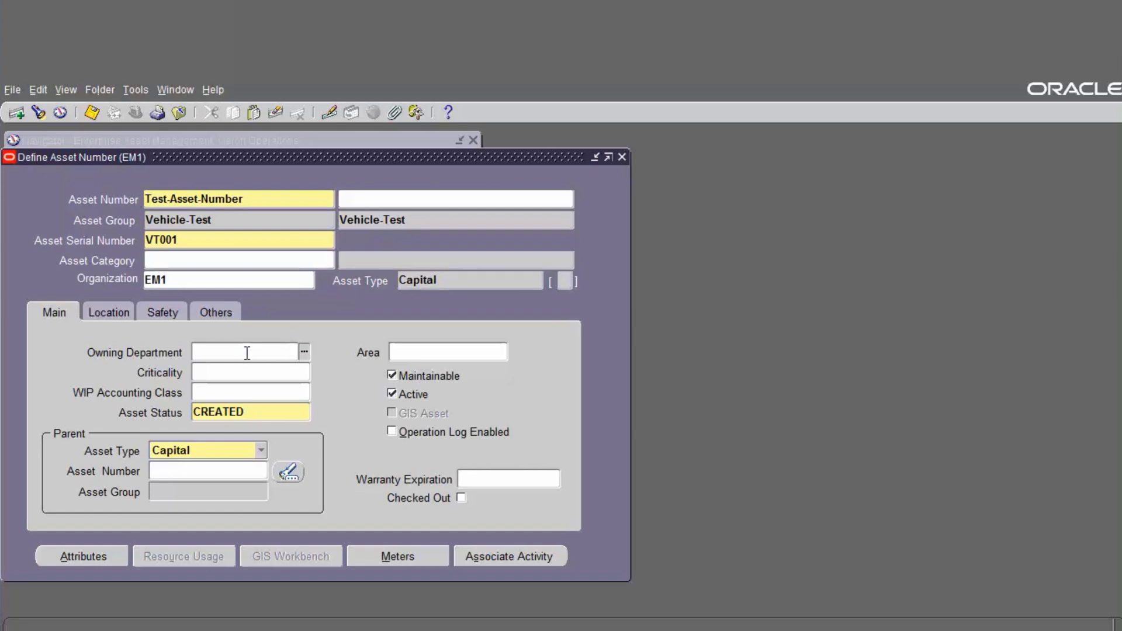
left_click(304, 352)
key("Down")
key("Down")
key("Down")
key("Down")
key("Down")
key("Down")
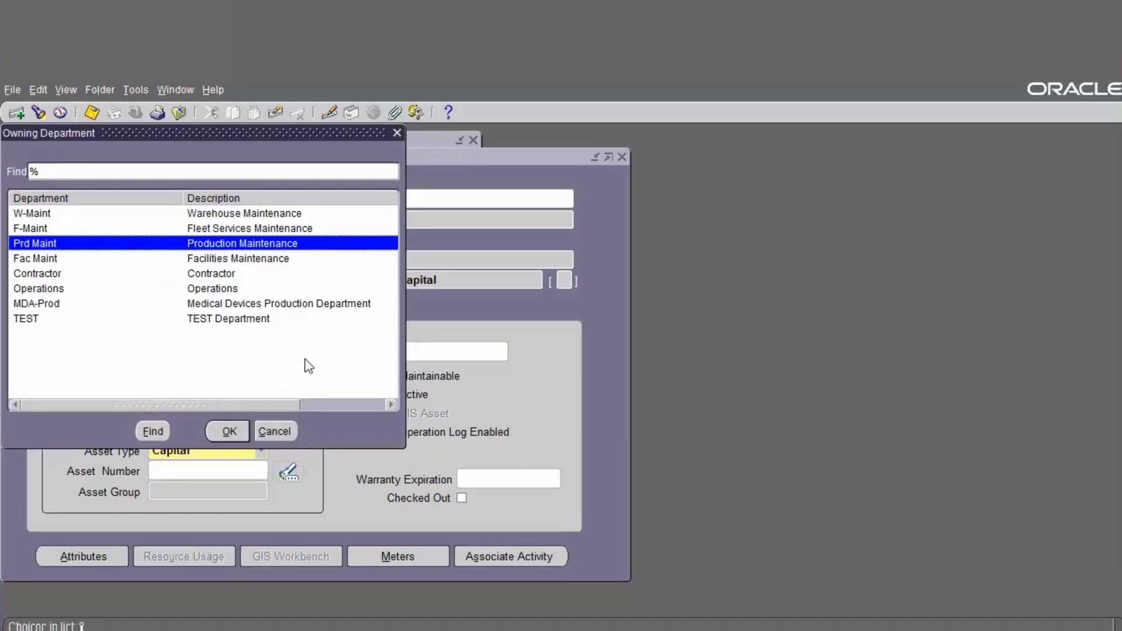
key("Down")
key("Return")
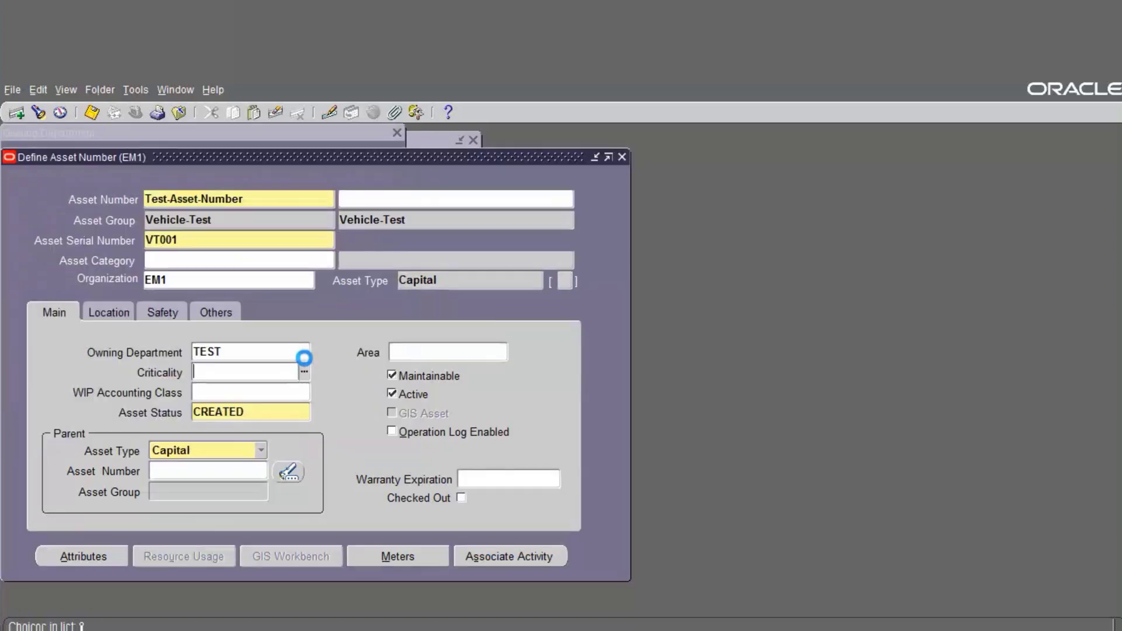
Step: Set WIP accounting class MaintWAC, keep parent asset type Capital, and save the asset
left_click(273, 387)
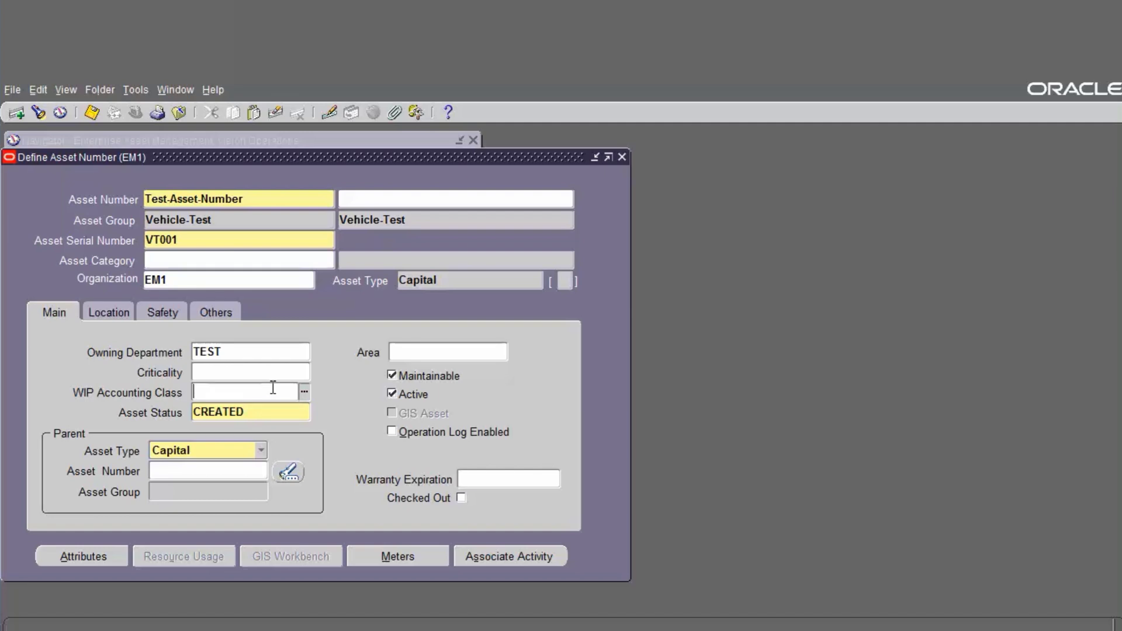
left_click(300, 393)
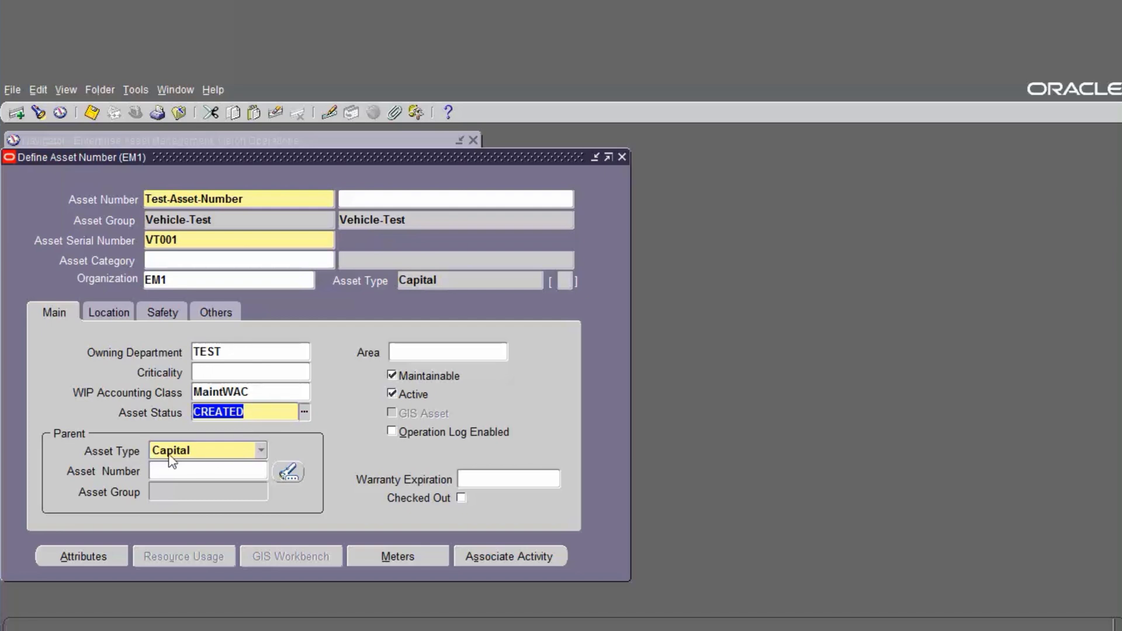
left_click(262, 451)
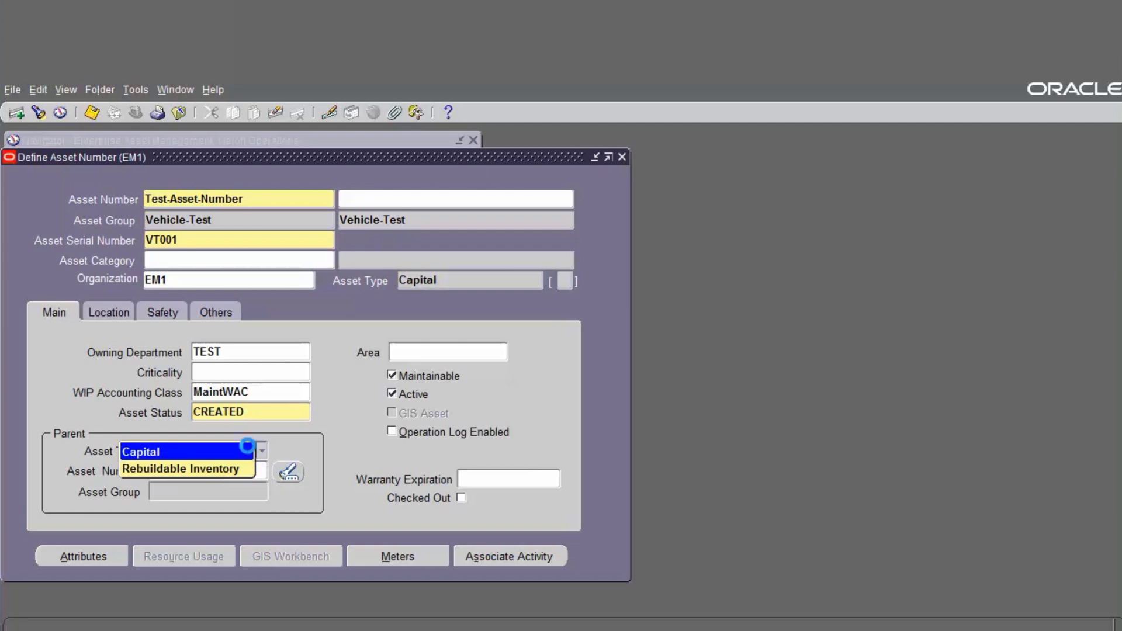
left_click(248, 449)
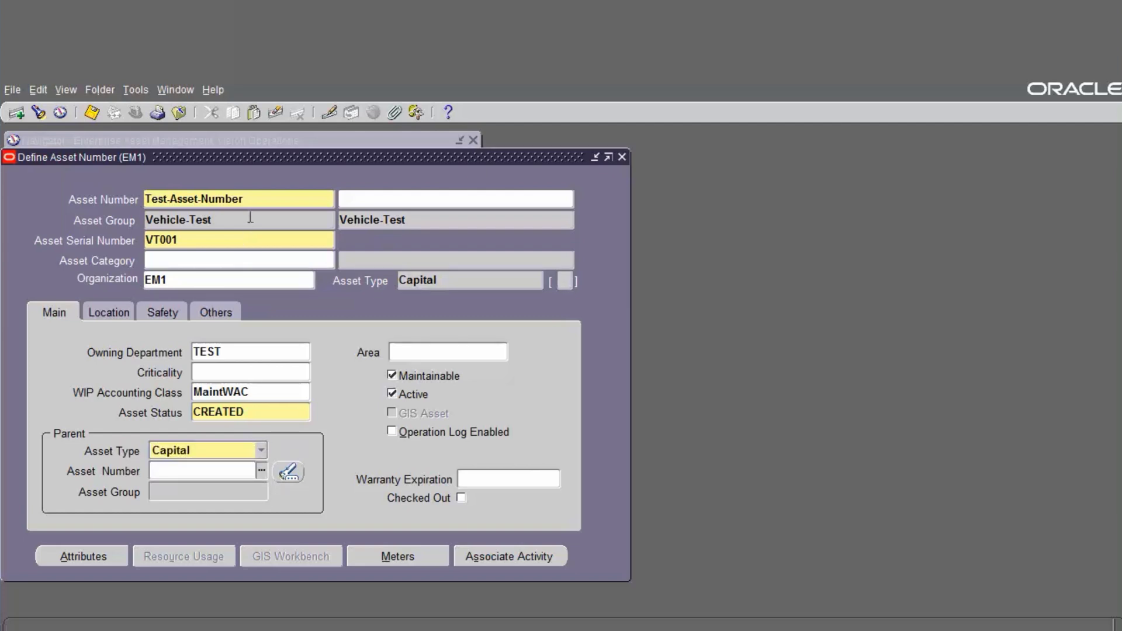
left_click(92, 113)
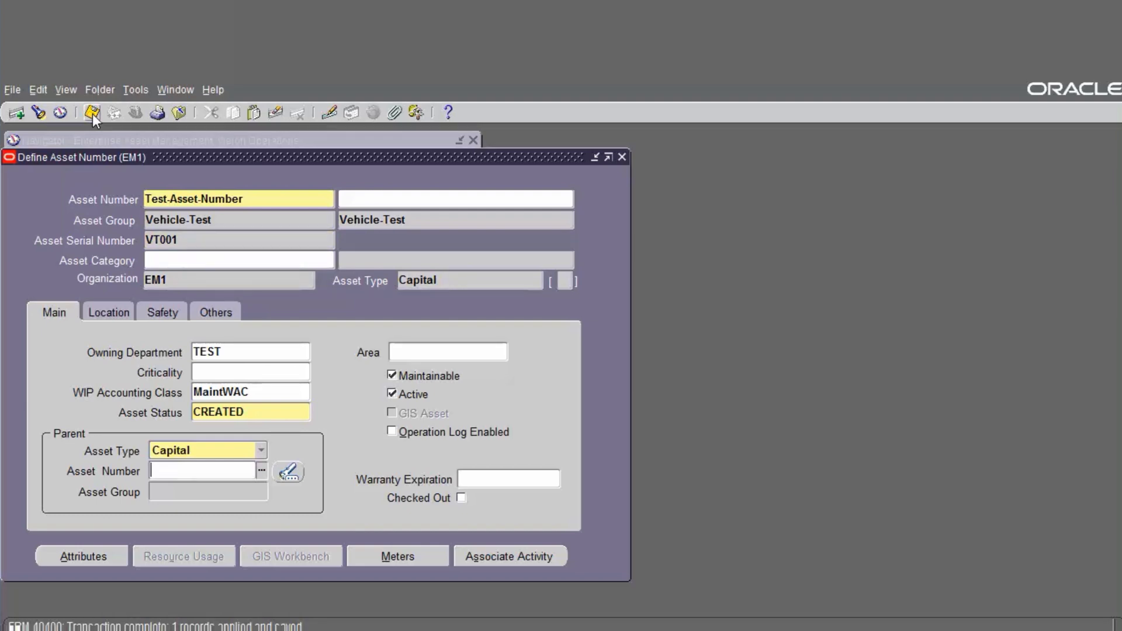
Step: Close the asset form, expand Activities in the Navigator, and open Master Activities
left_click(621, 157)
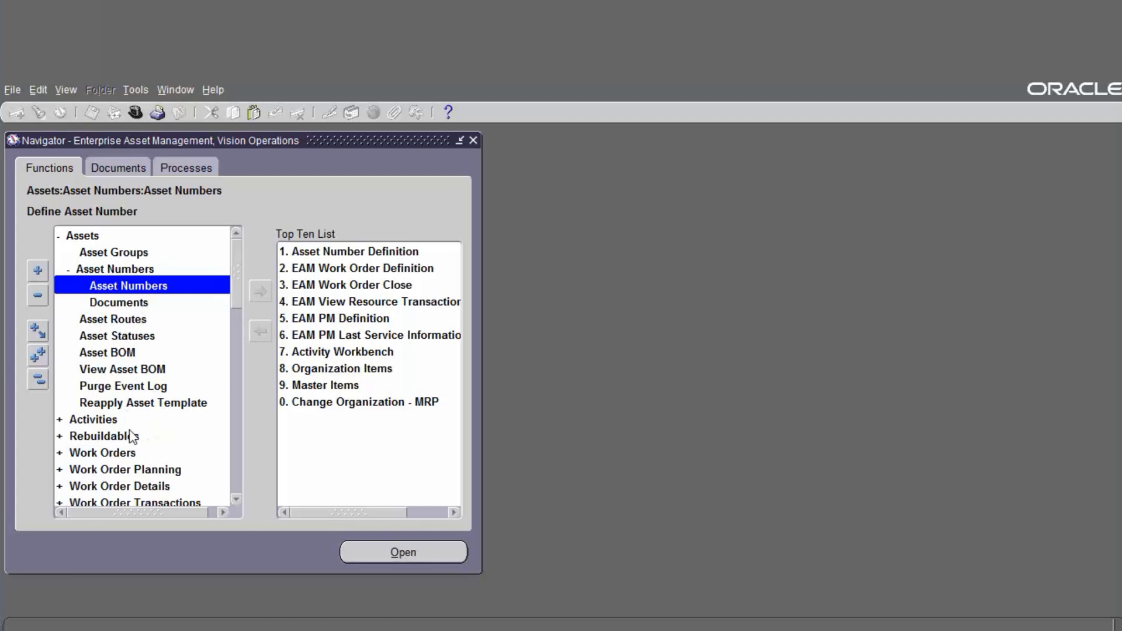
left_click(114, 419)
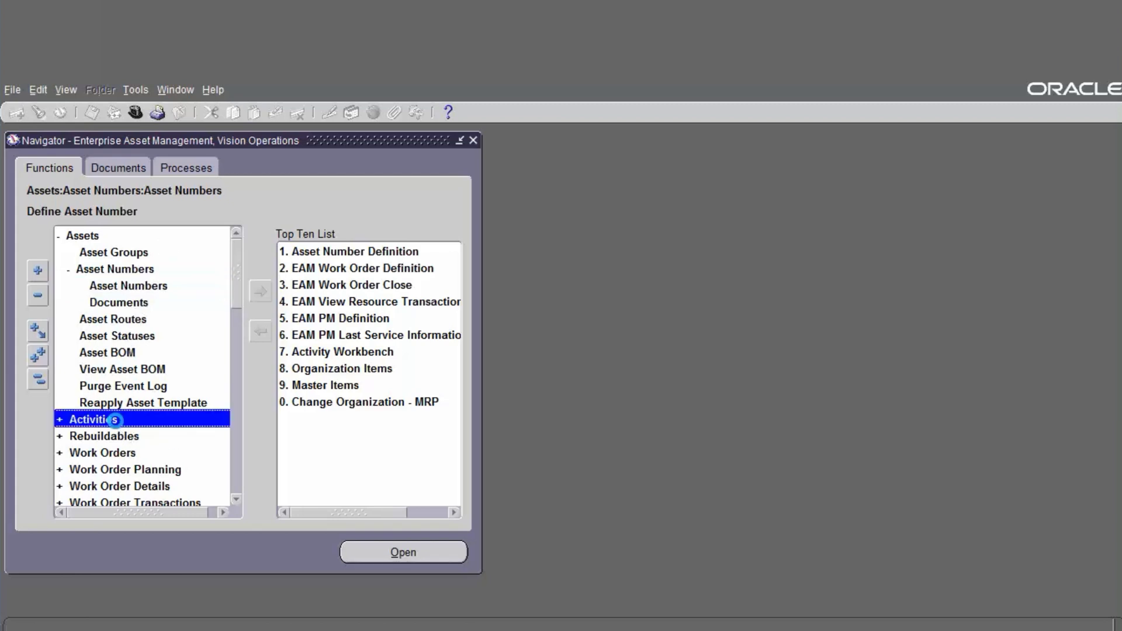
double_click(115, 420)
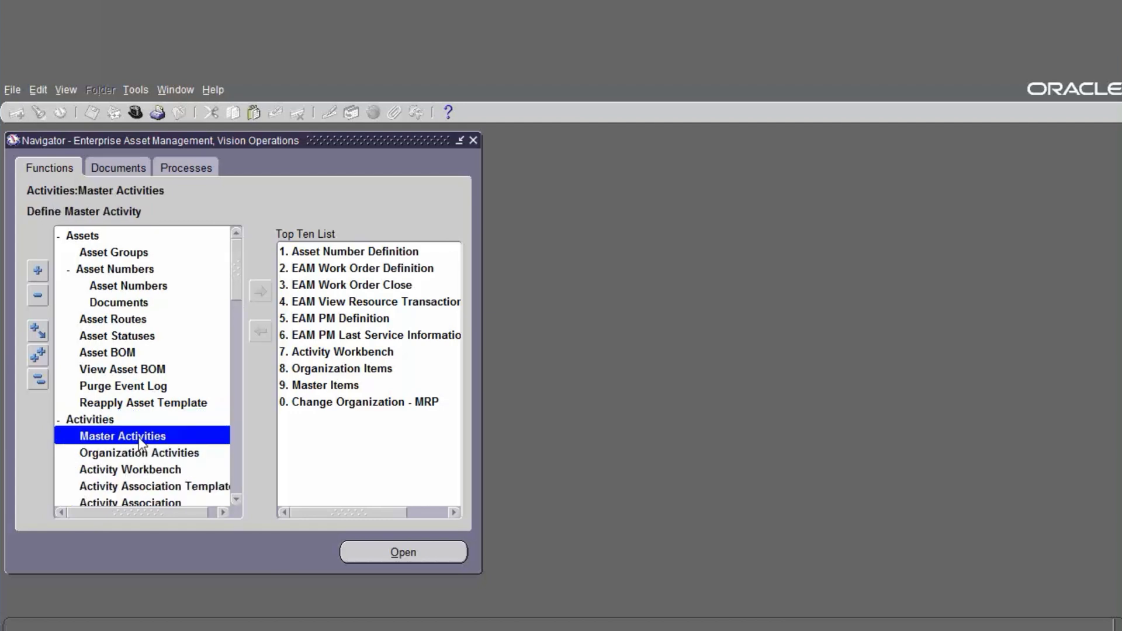
left_click(138, 437)
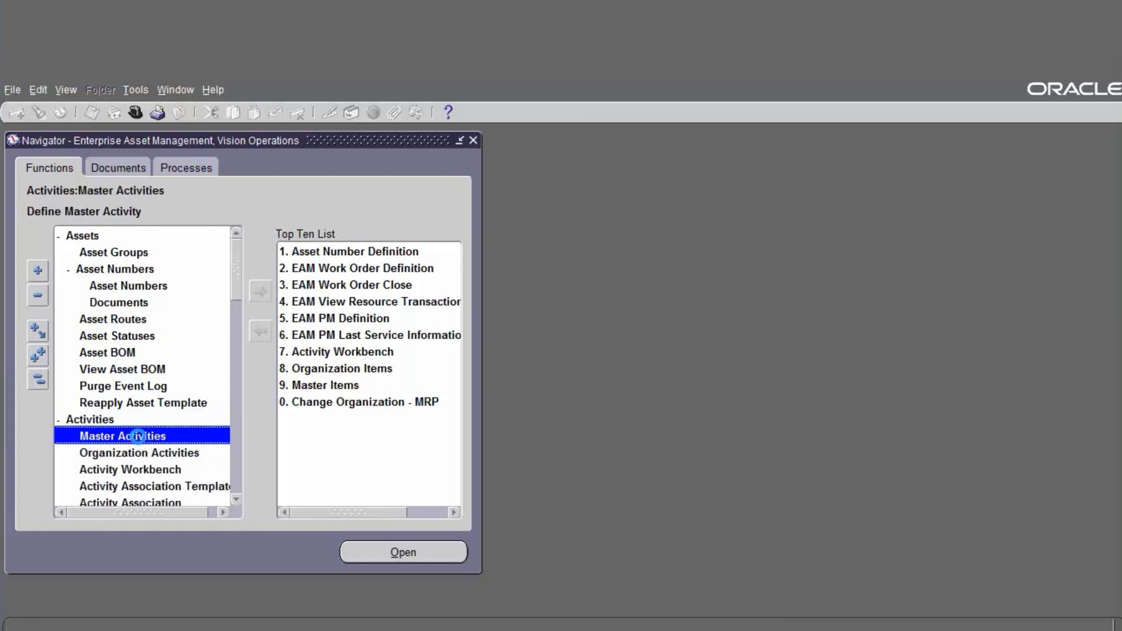
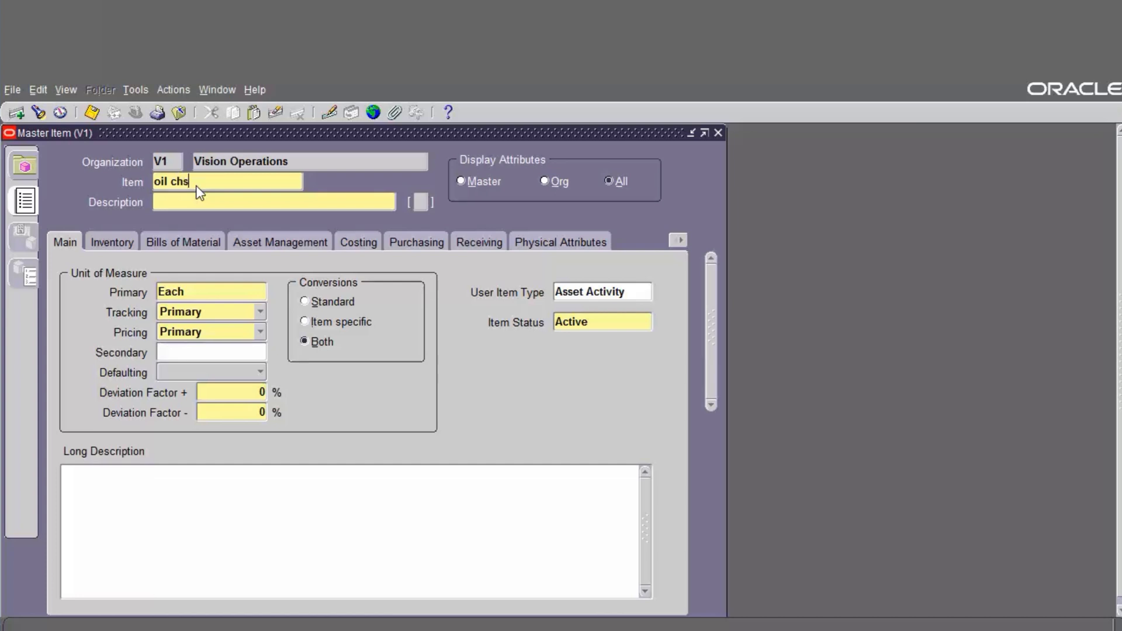
Step: Finish naming the item 'oil change test' and paste the same text into Description
type("ange test")
key("Tab")
left_click(241, 182)
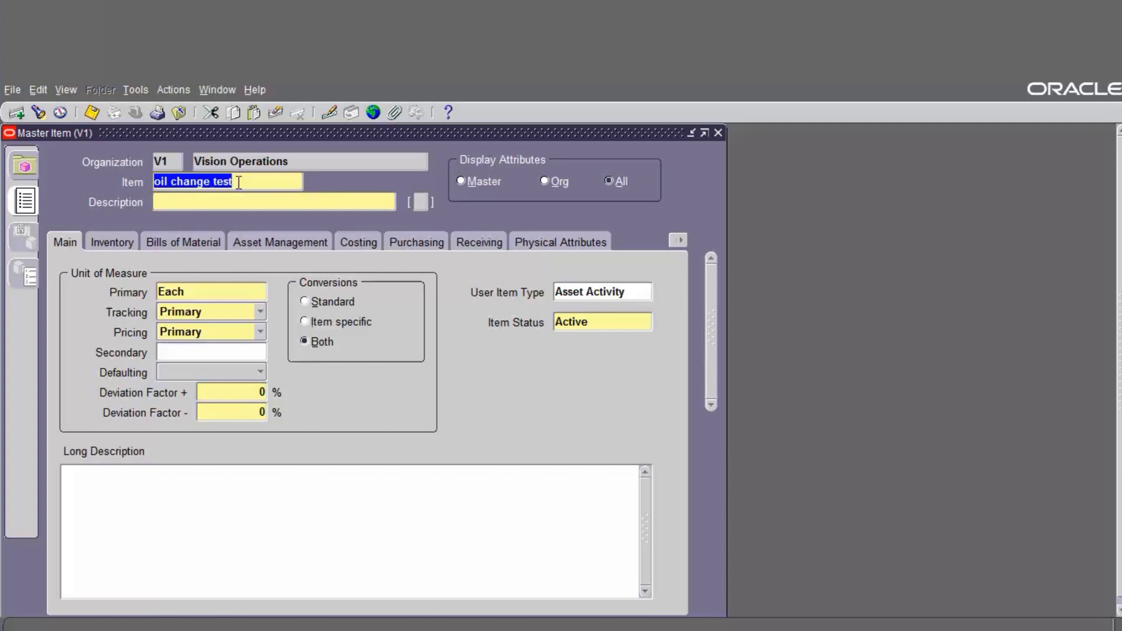
key("ctrl+c")
key("Tab")
key("ctrl+v")
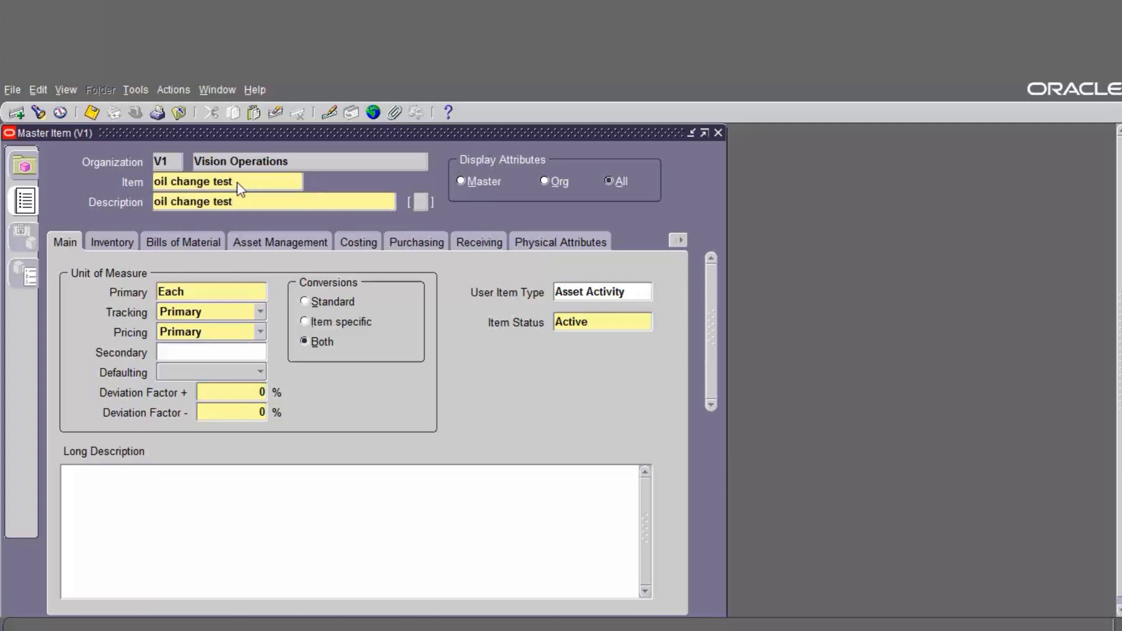
key("shift+Home")
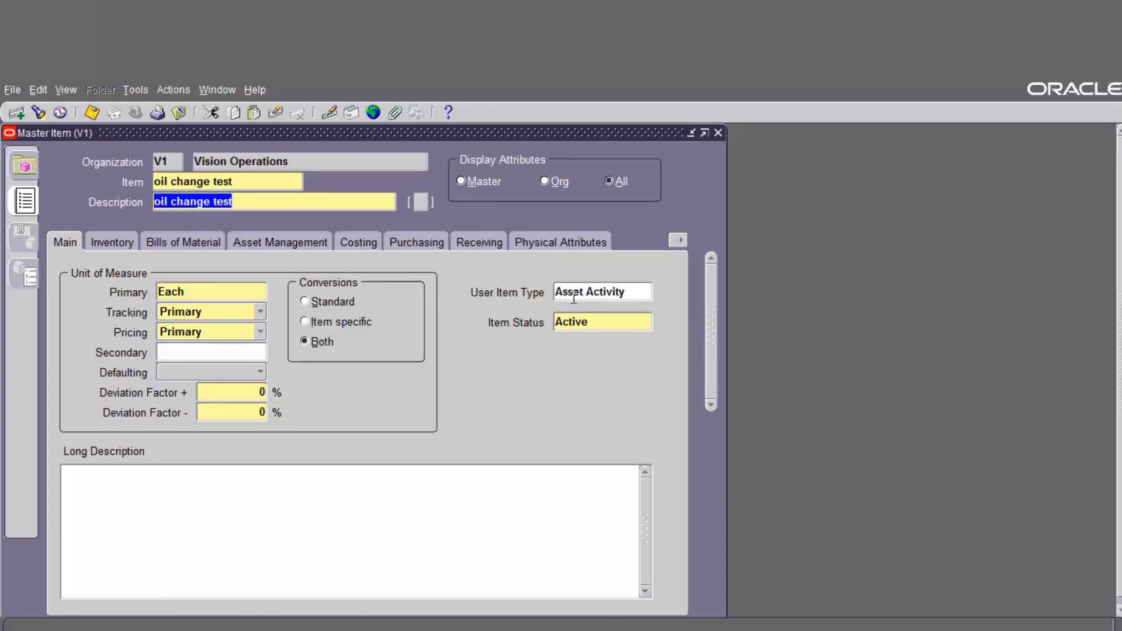
Step: Review the item's User Item Type, Asset Management and Inventory attributes
left_click(570, 296)
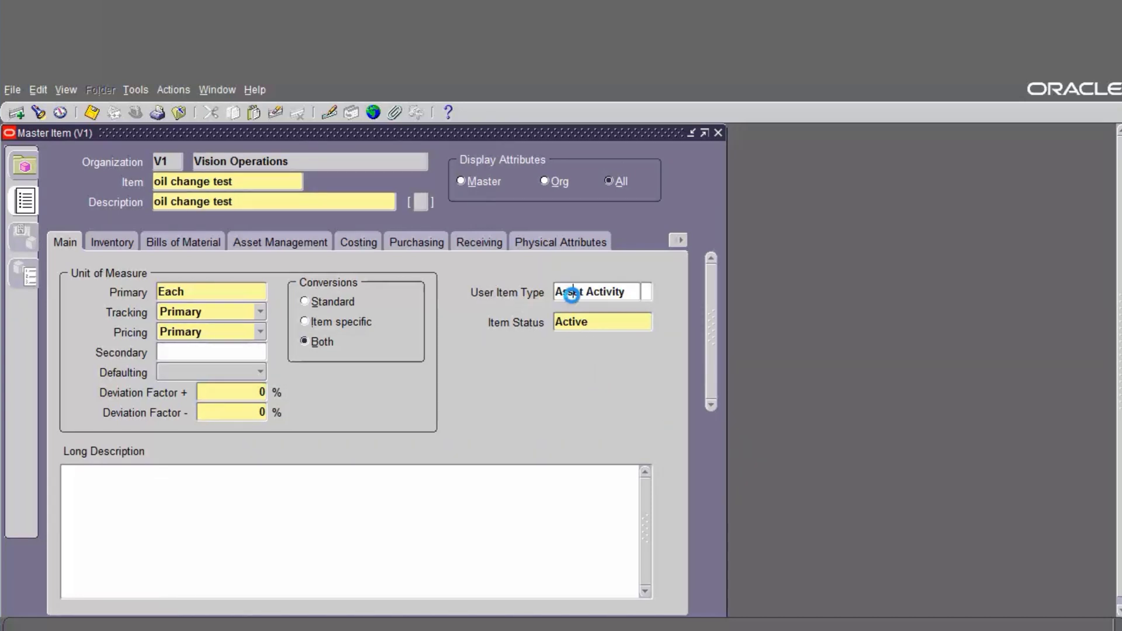
left_click(286, 244)
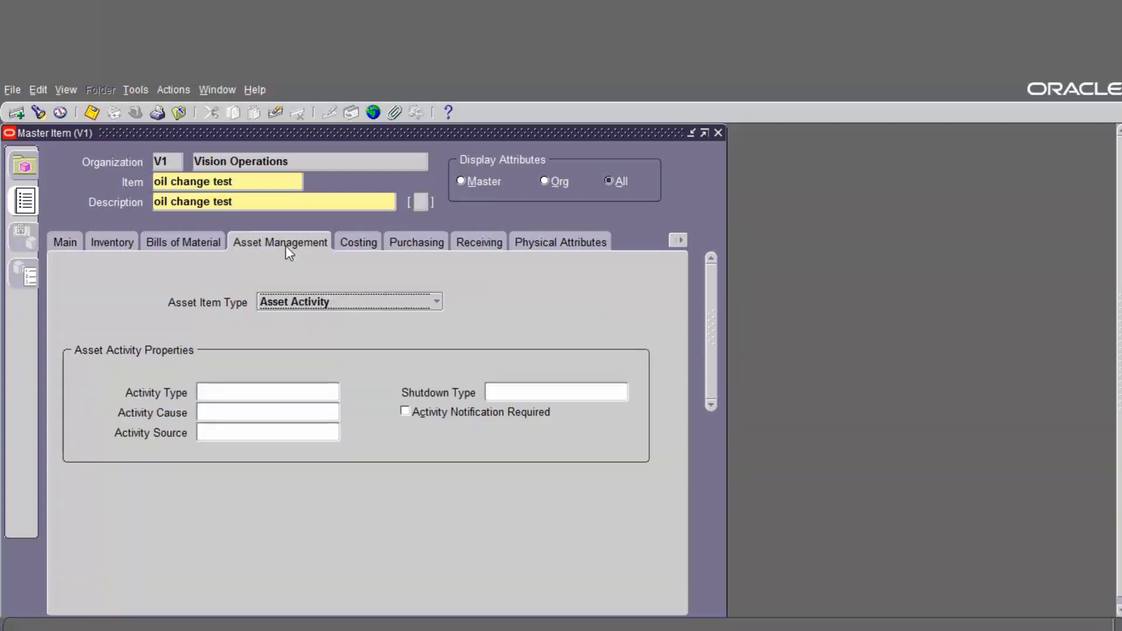
left_click(97, 235)
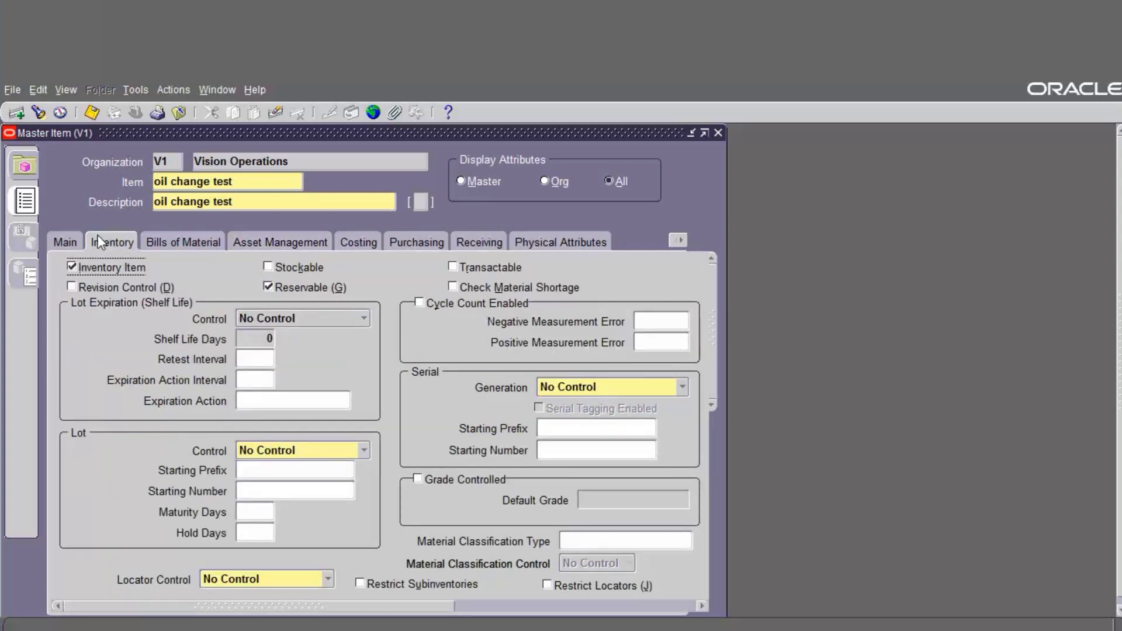
left_click(65, 242)
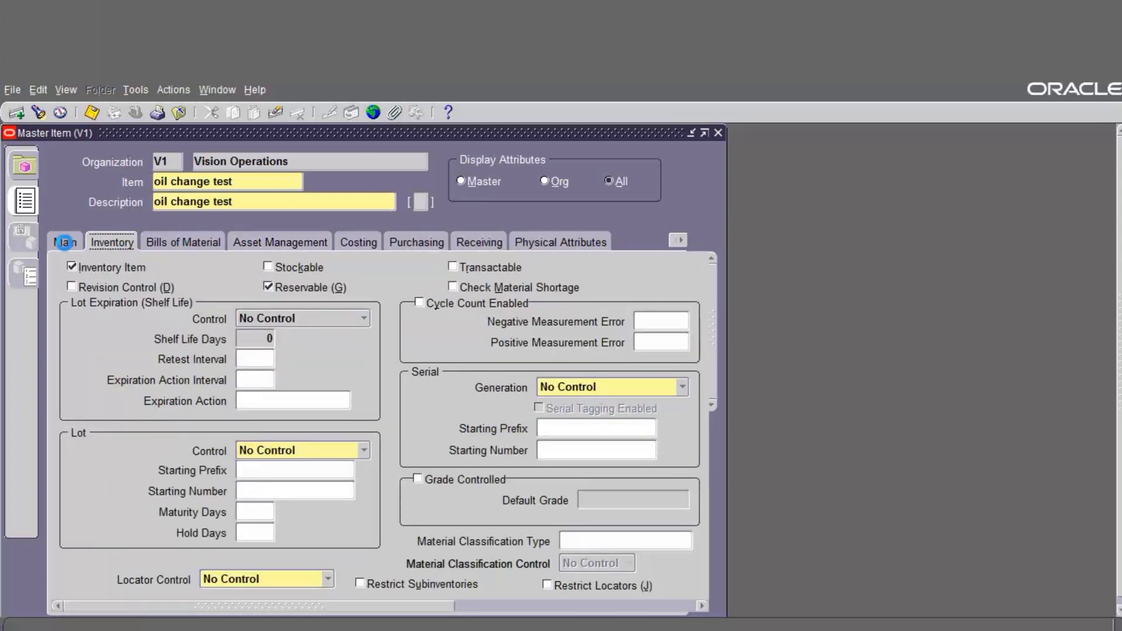
Step: Save oil change test, assign it to Seattle Maintenance (EM1), save again and close the item
left_click(92, 113)
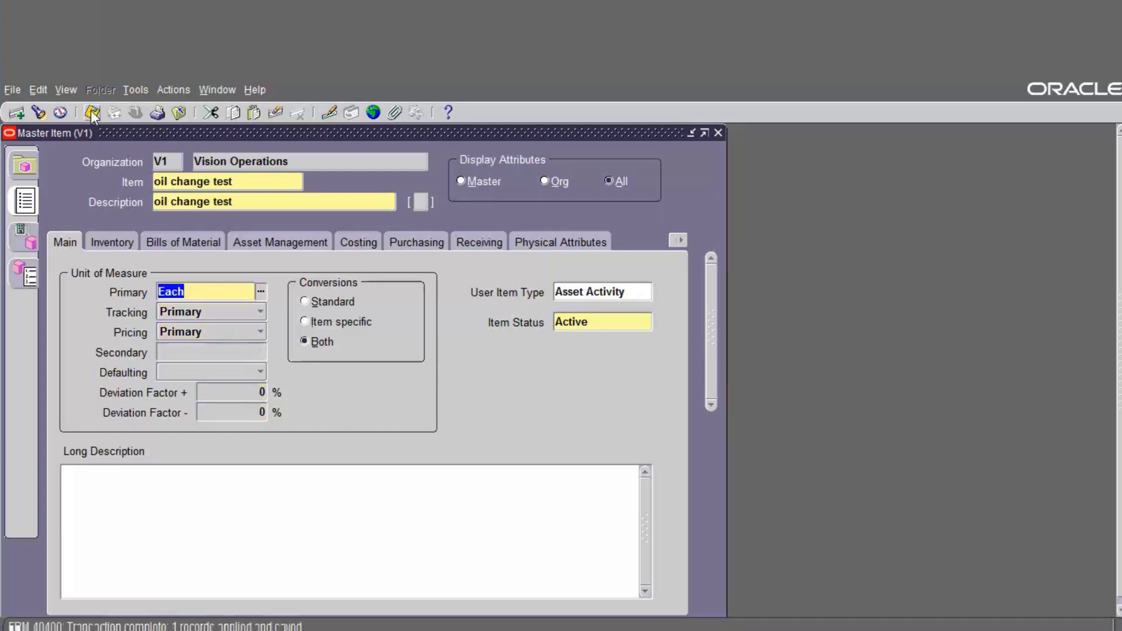
left_click(27, 242)
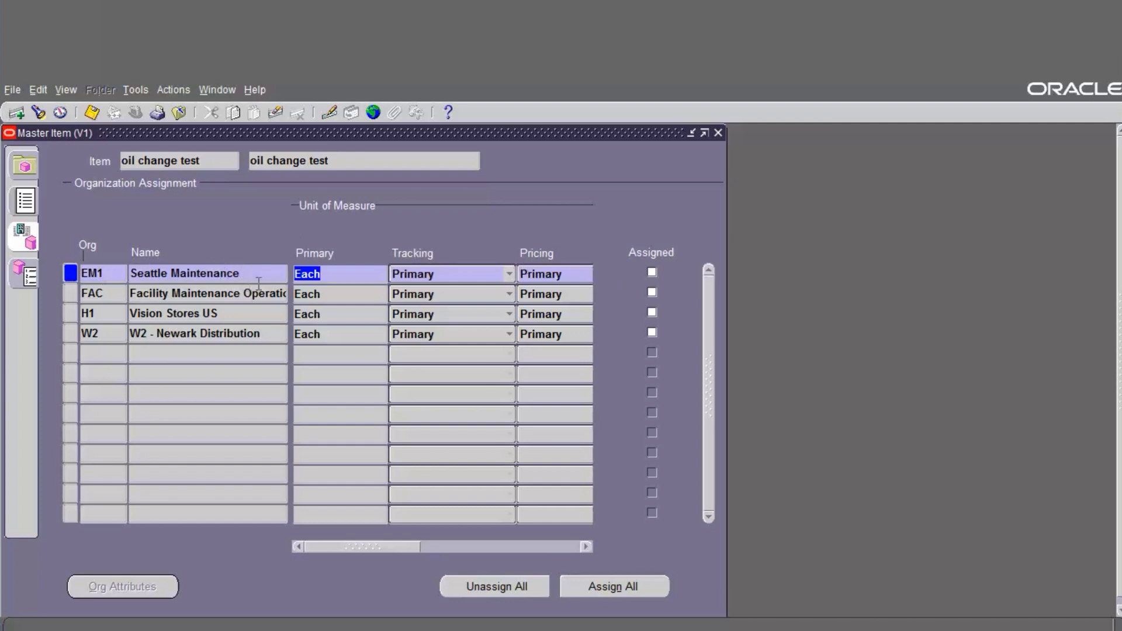
left_click(651, 272)
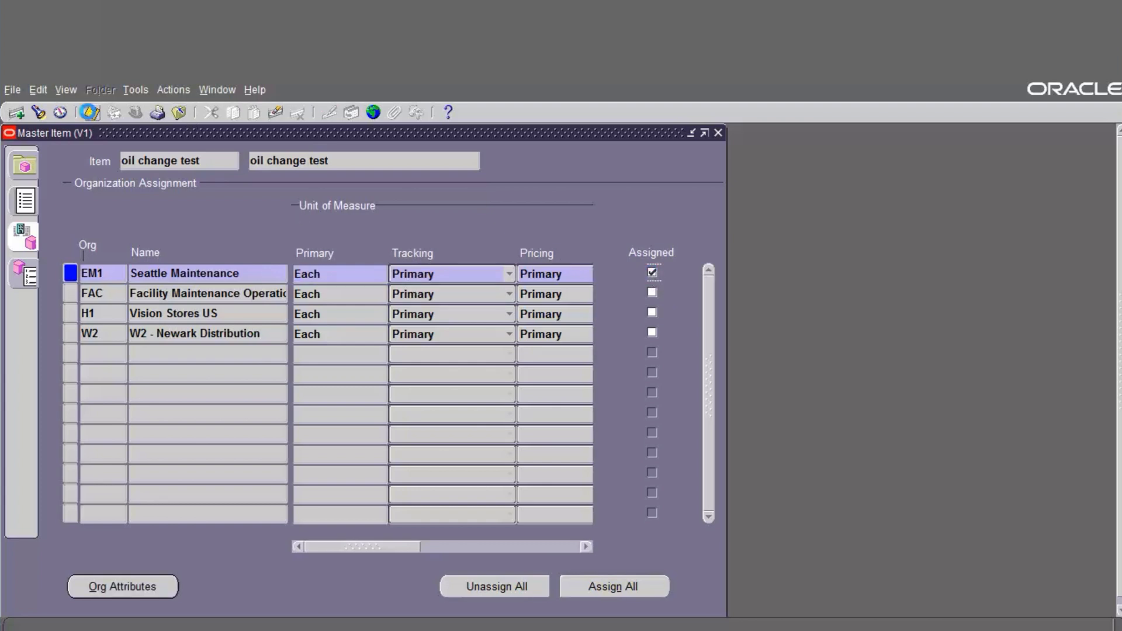
left_click(90, 113)
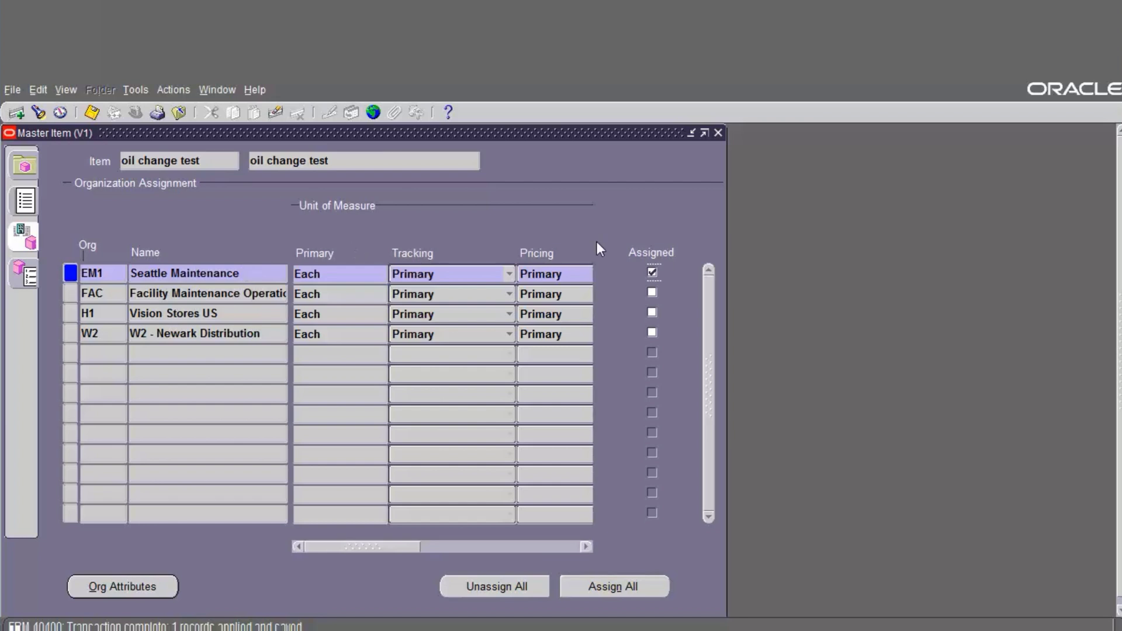
left_click(717, 133)
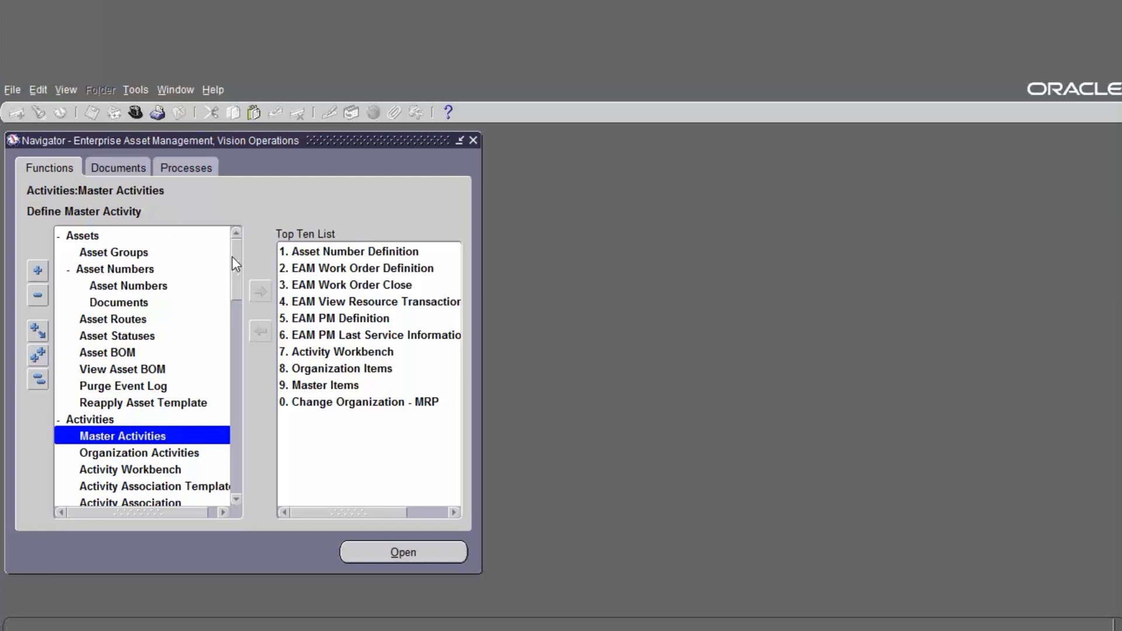
Step: Open Activities > Activity Association from the Navigator's Functions list
left_click_drag(233, 257, 234, 274)
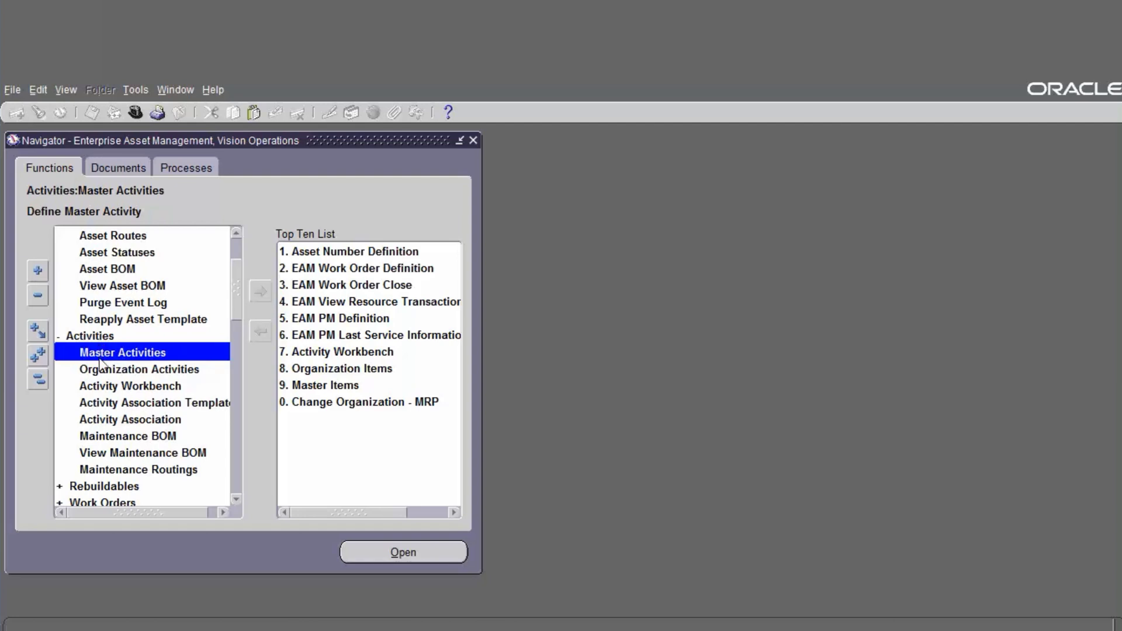
left_click(140, 421)
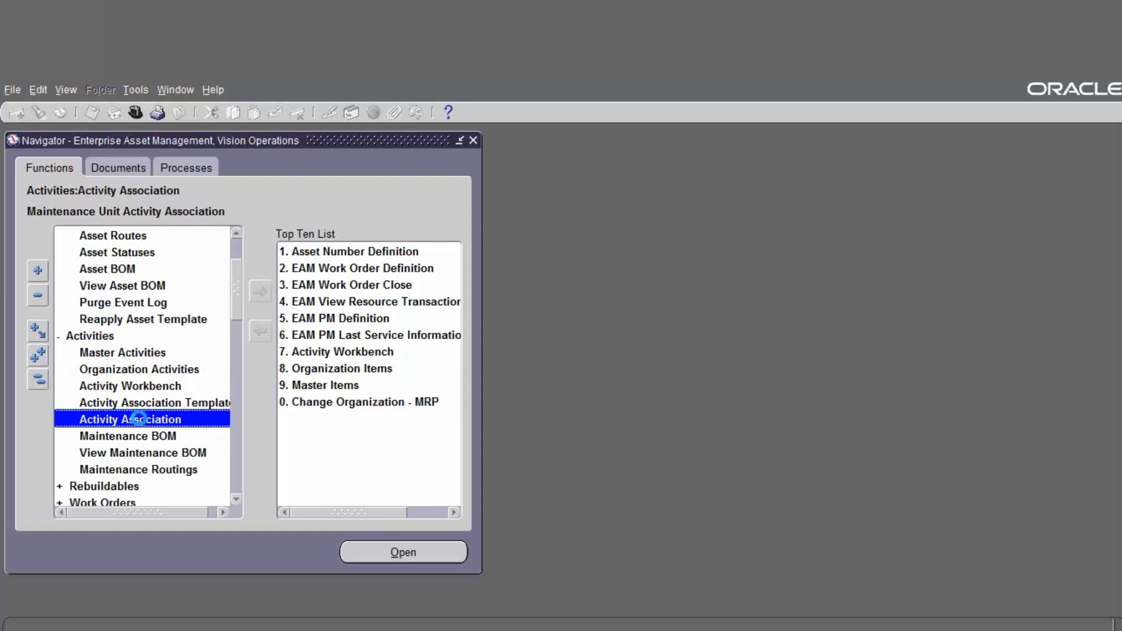
double_click(139, 419)
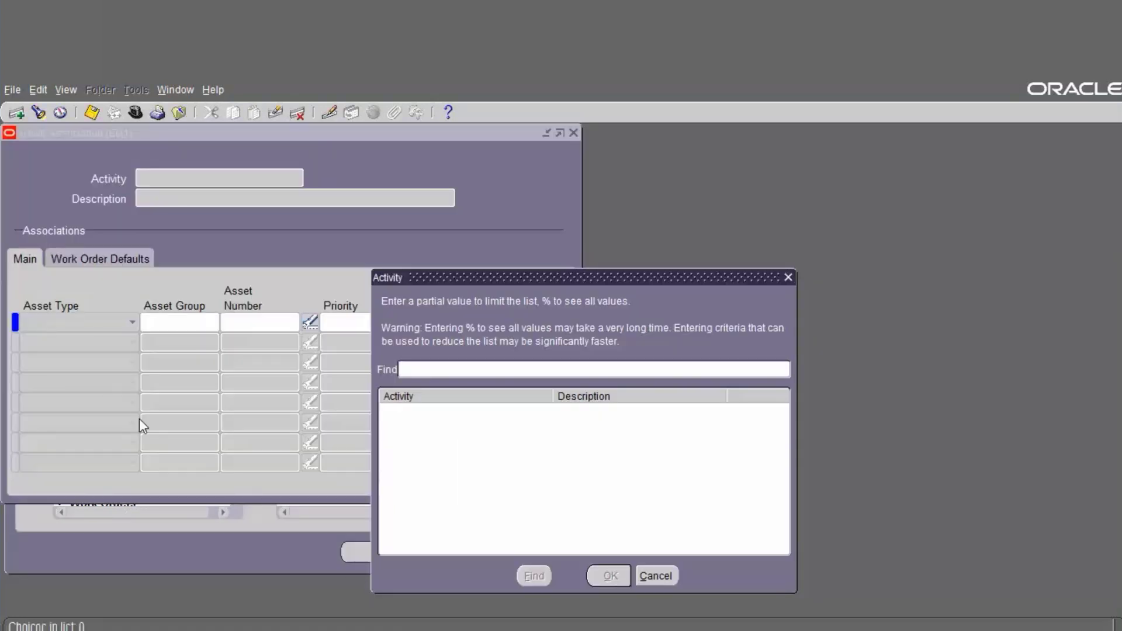
Step: Choose oil change test as the activity to associate
type("%")
key("Return")
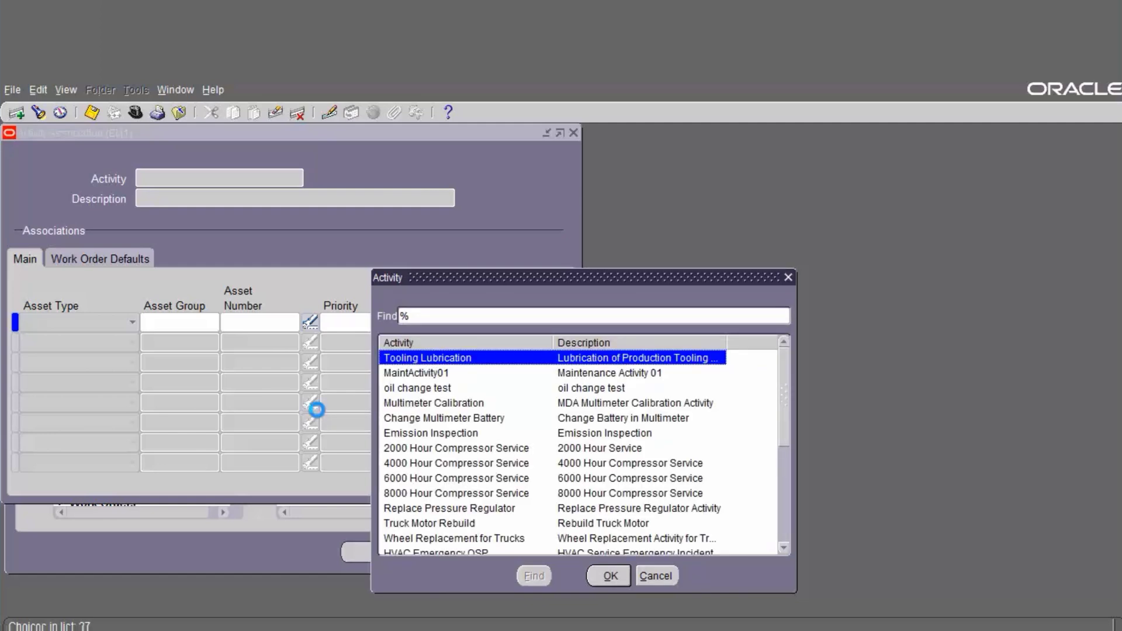
type("oil Change")
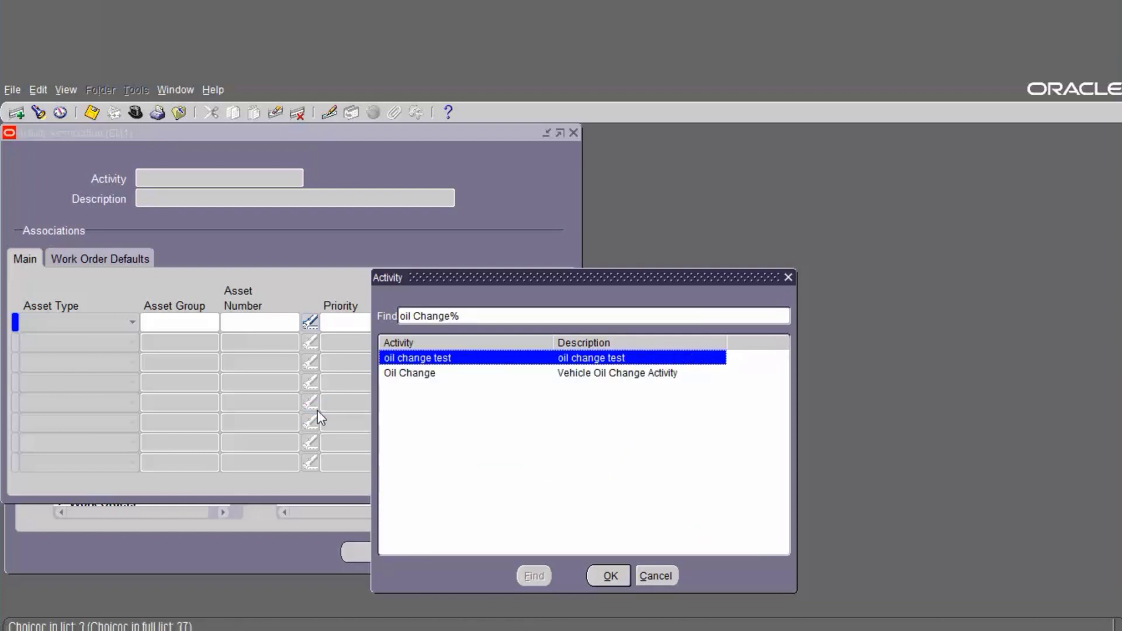
left_click(318, 411)
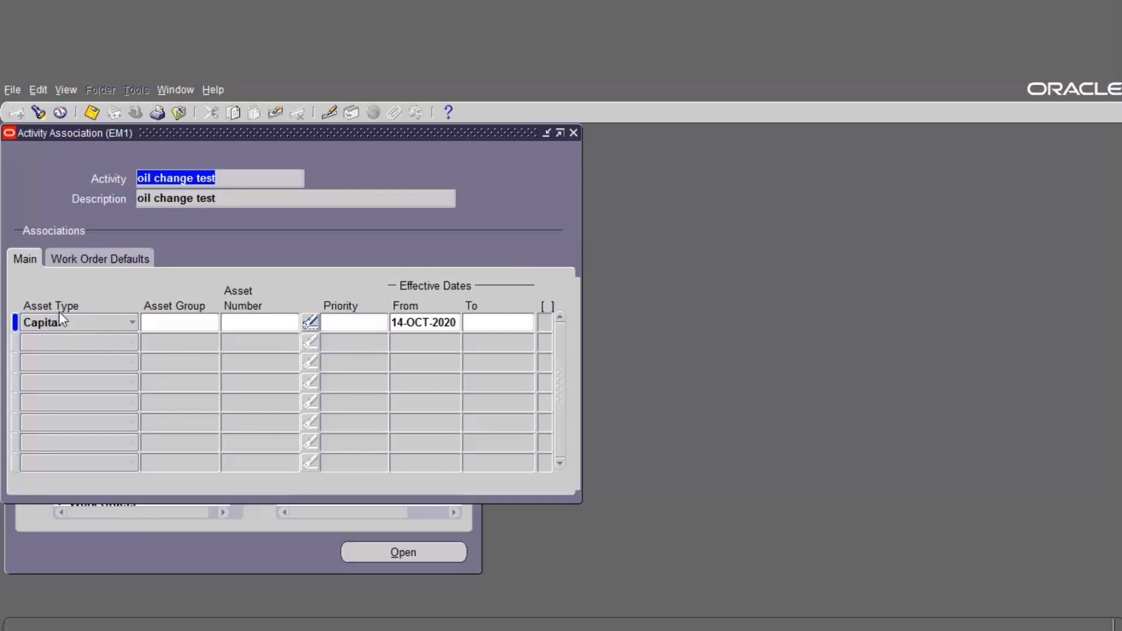
Step: Set asset group Vehicle-Test and asset number Test-Asset-Number, then save and close
left_click(176, 320)
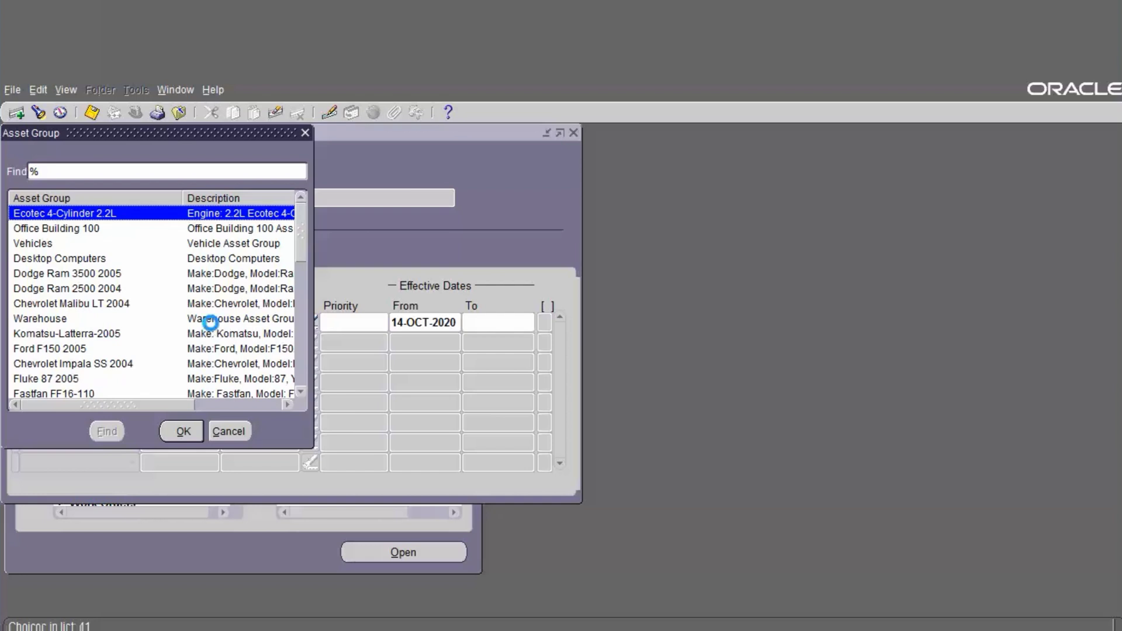
type("v")
key("Down")
key("Return")
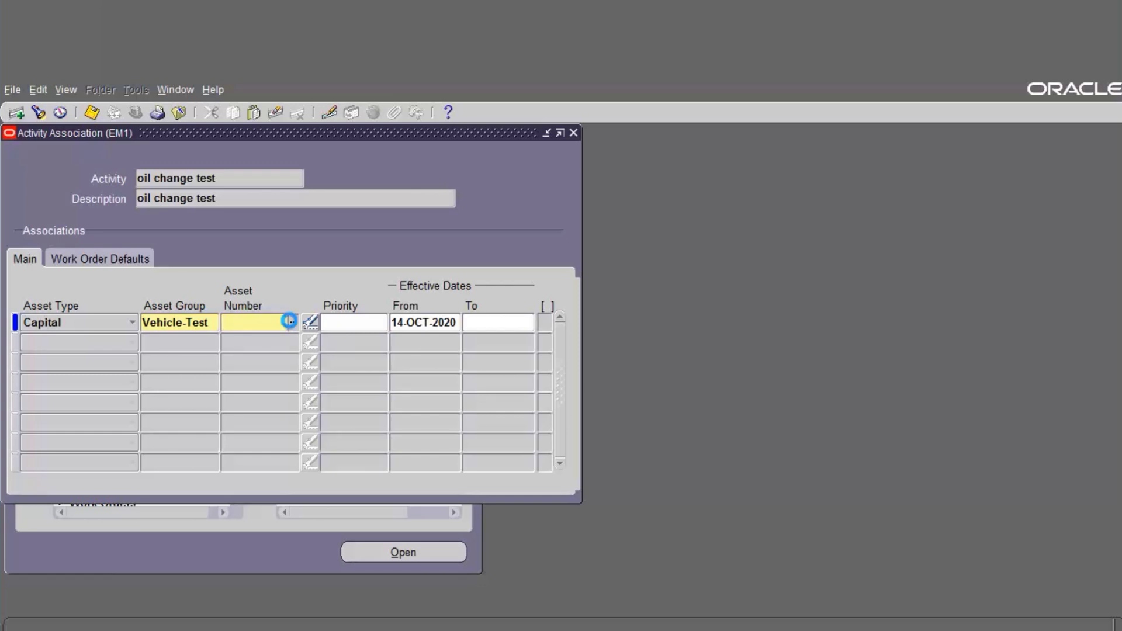
left_click(289, 320)
type("%")
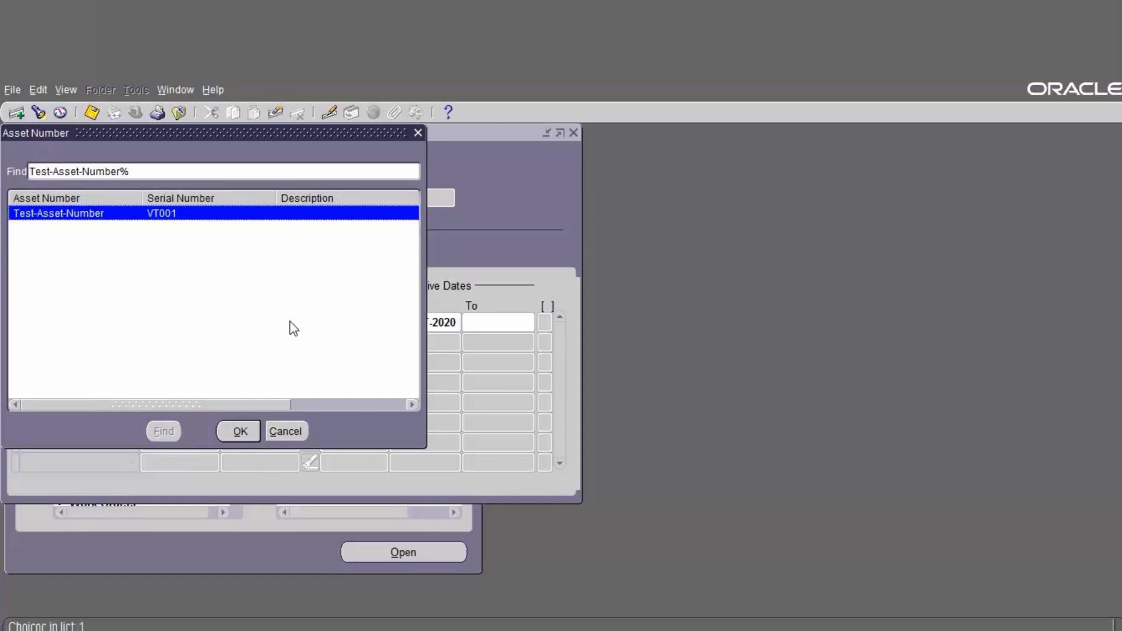
key("Return")
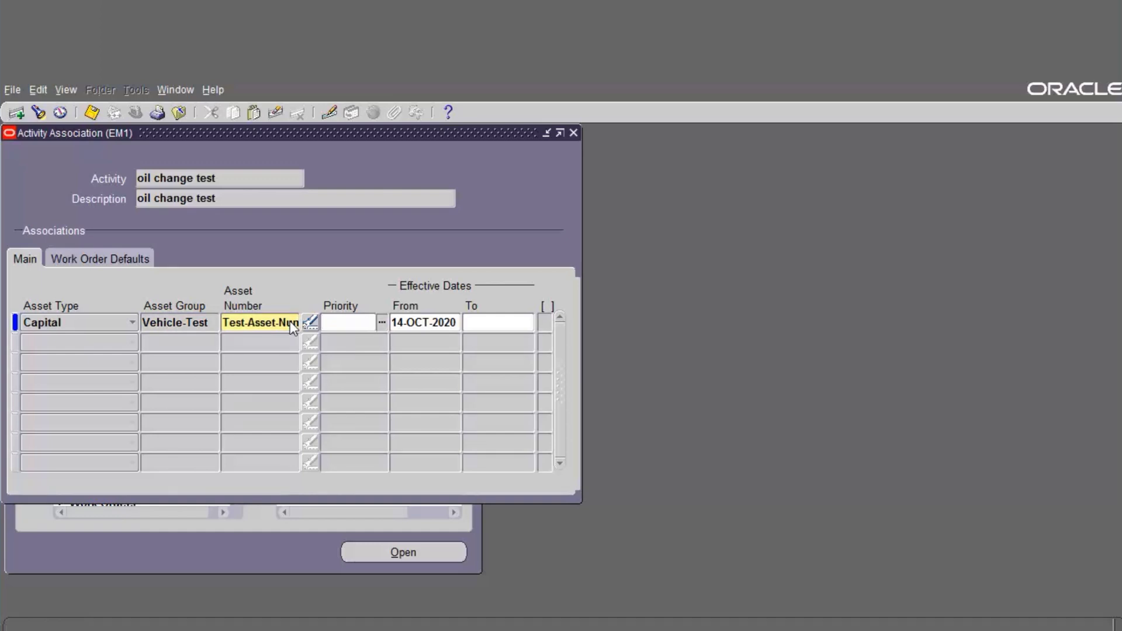
left_click(91, 113)
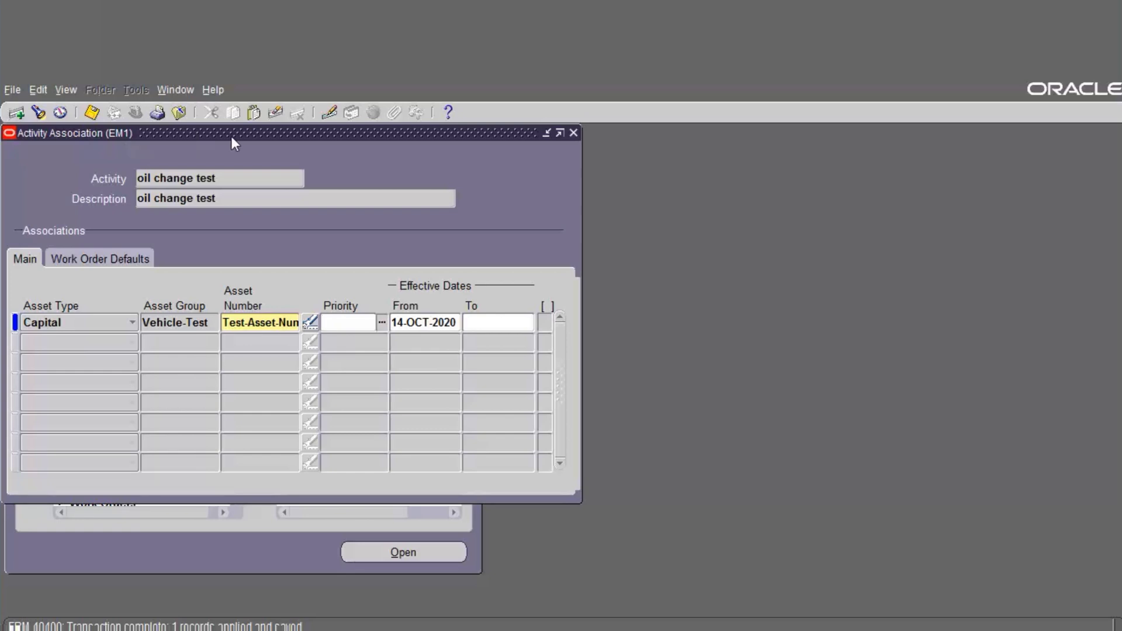
left_click(573, 133)
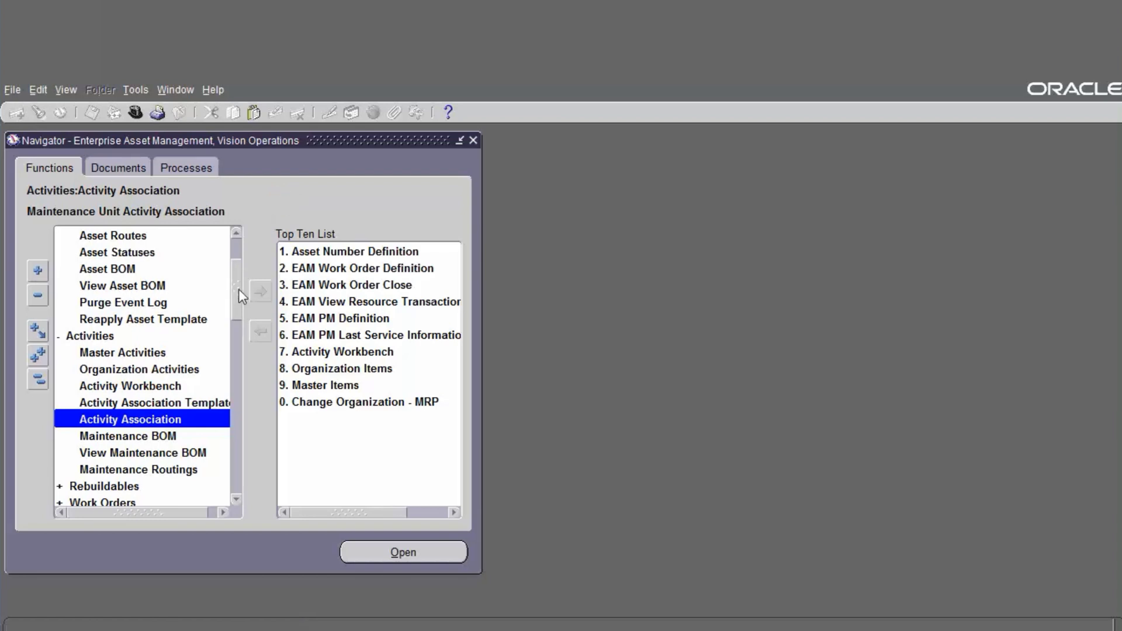
Step: Expand the Assets functions in the Navigator and open Asset BOM
left_click_drag(239, 288, 238, 254)
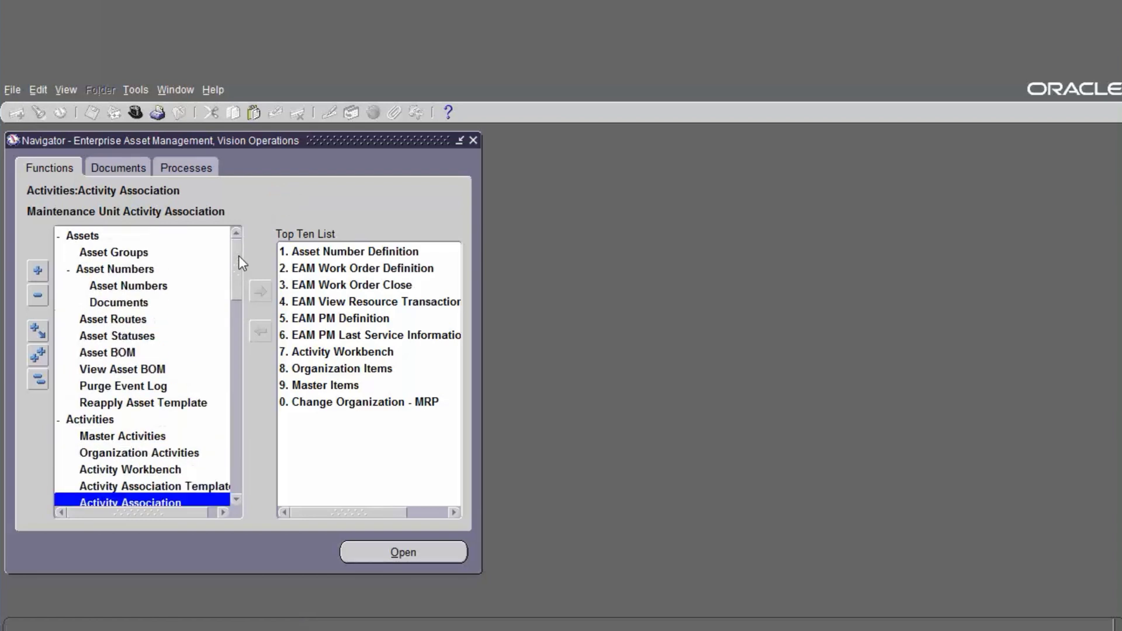
double_click(148, 236)
double_click(148, 236)
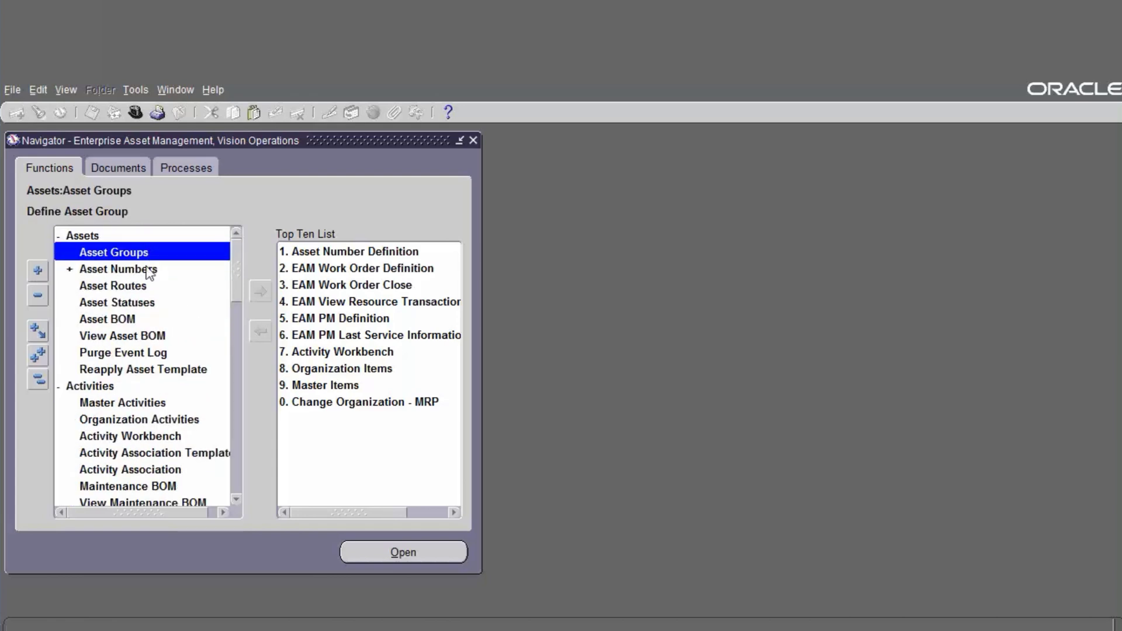
left_click(129, 318)
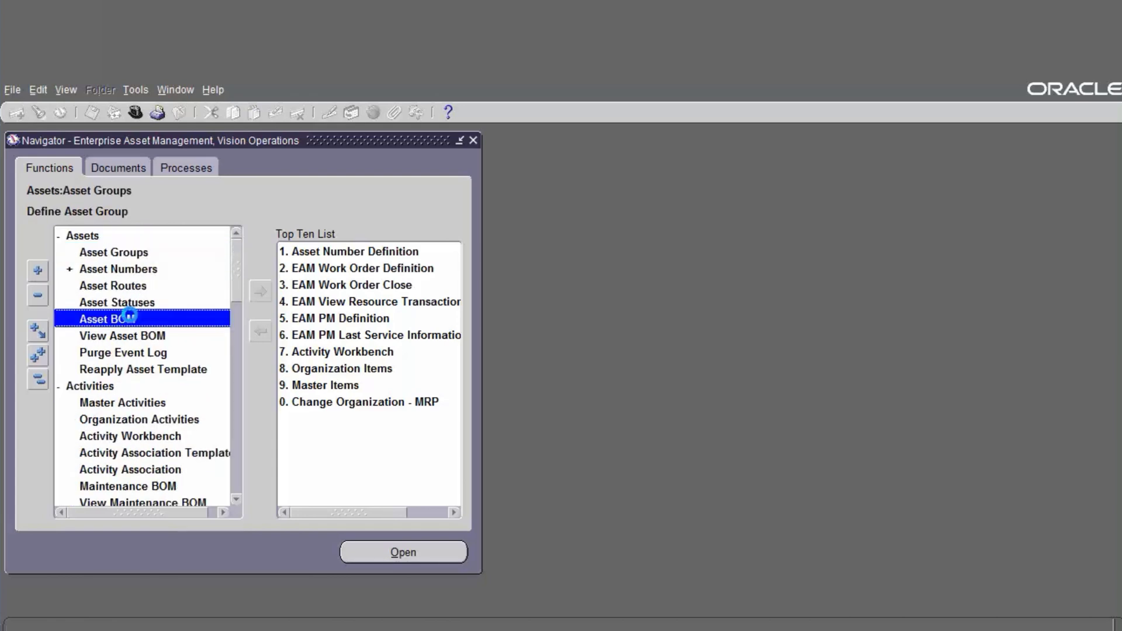
double_click(129, 317)
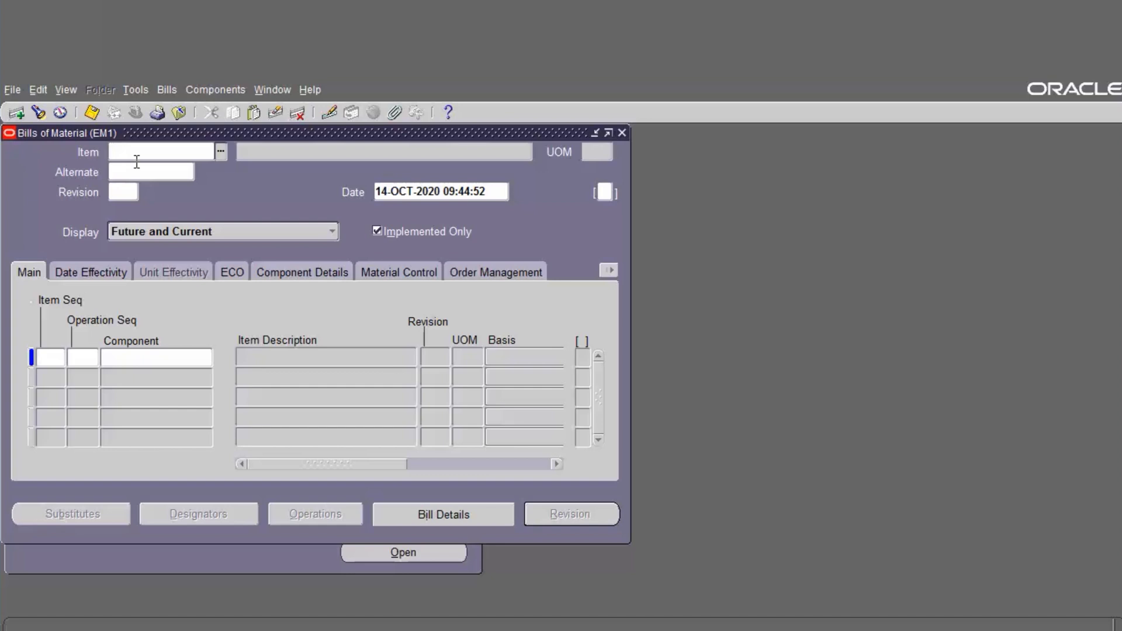
Step: Select Vehicle-Test as the bill's item and begin the component line at Item Seq 10
left_click(221, 152)
type("%")
key("Return")
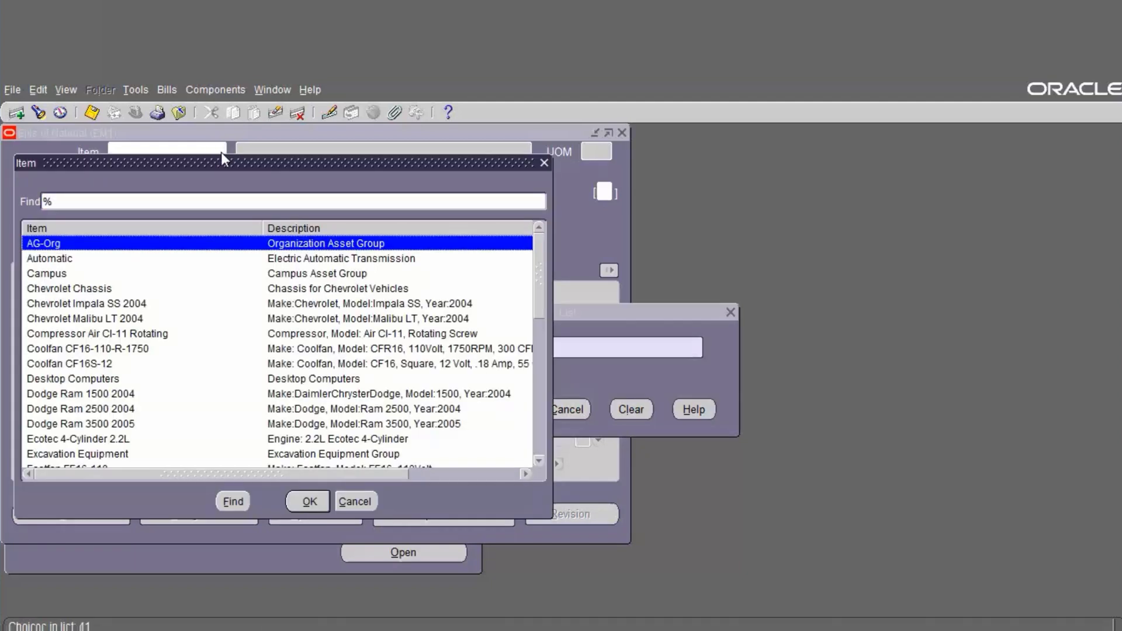
type("v%")
key("Down")
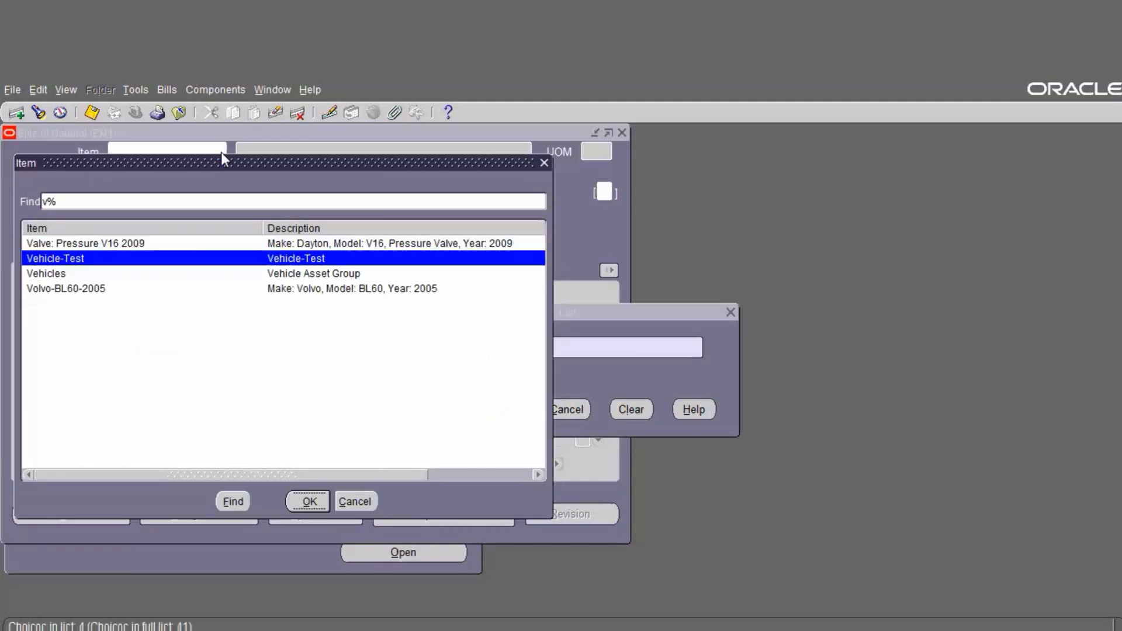
key("Return")
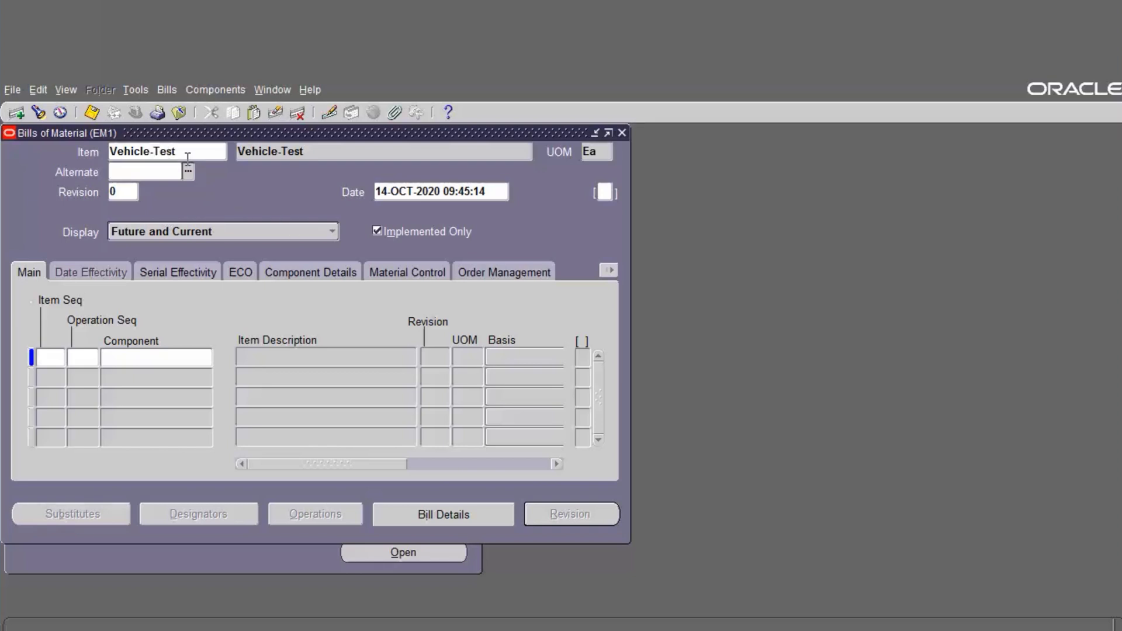
left_click(46, 356)
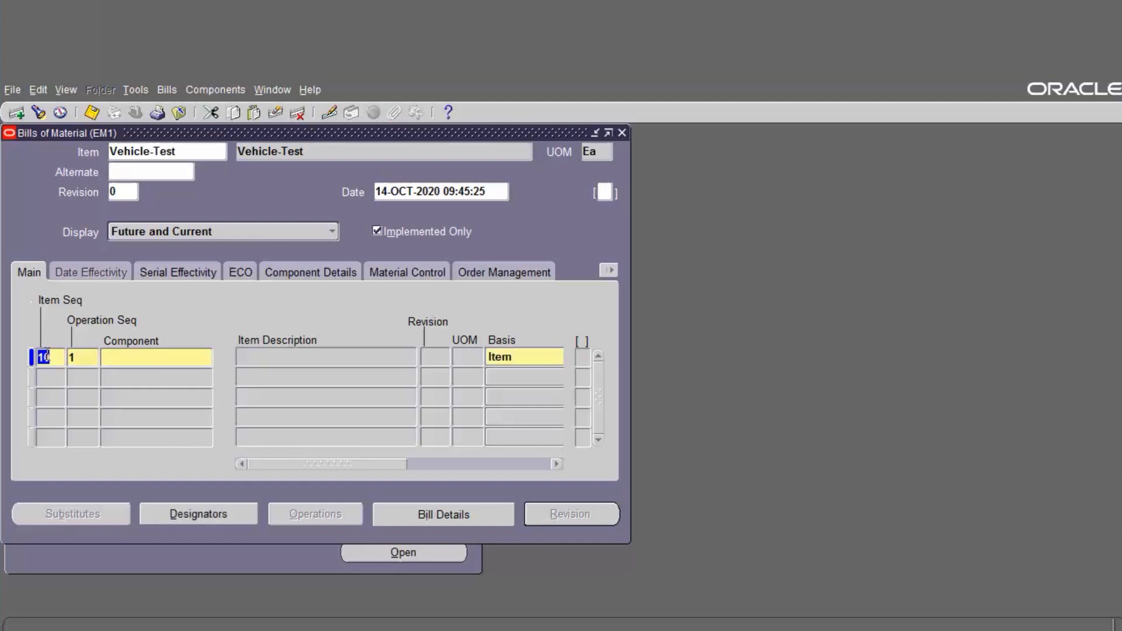
Step: Add 10-40W Oil as line 10, effective from serial VT001
left_click(110, 358)
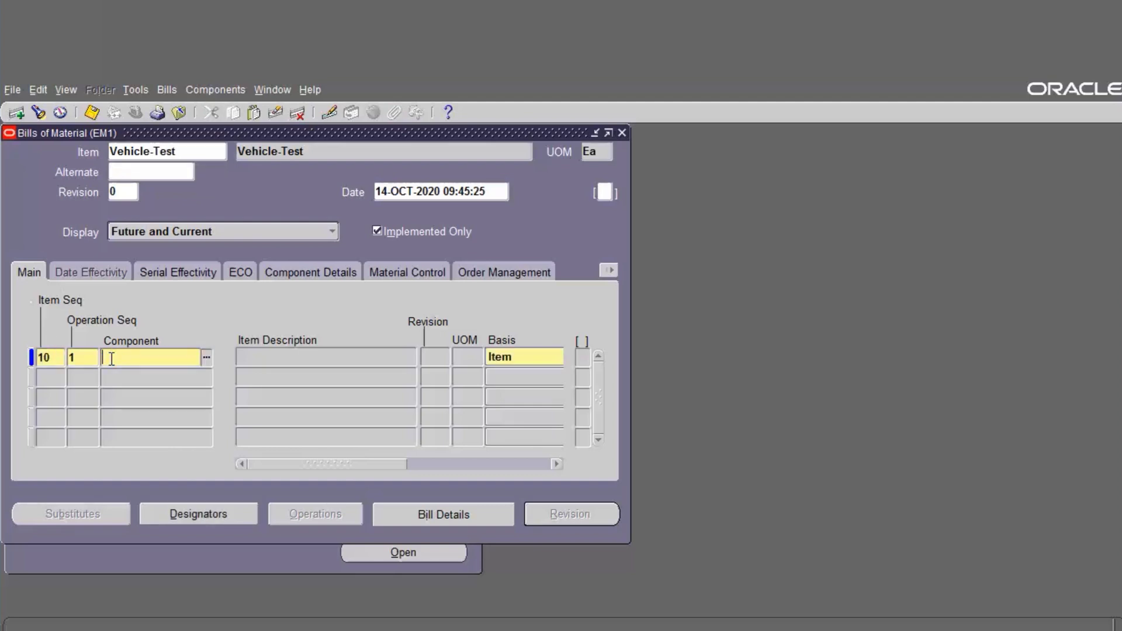
left_click(206, 357)
type("%")
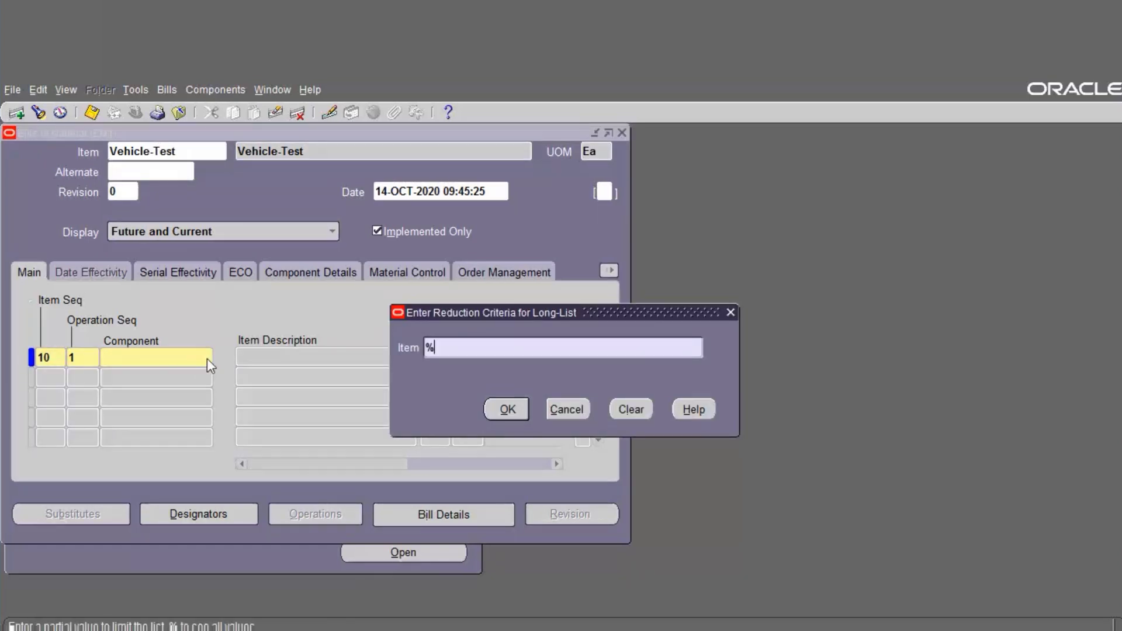
key("Return")
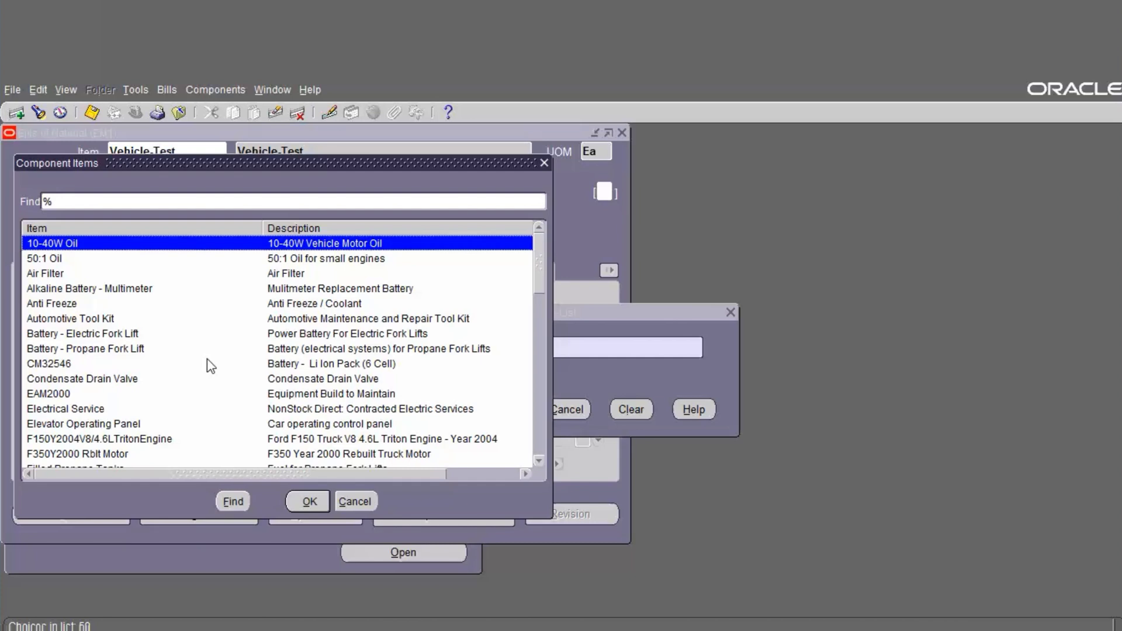
key("Return")
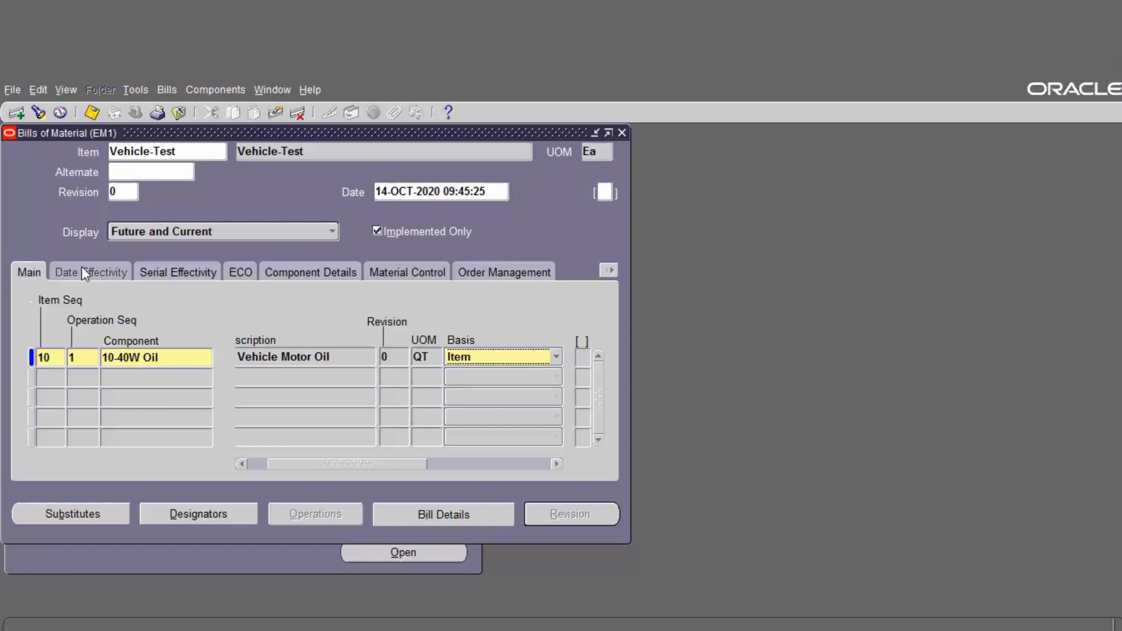
left_click(177, 272)
left_click(319, 362)
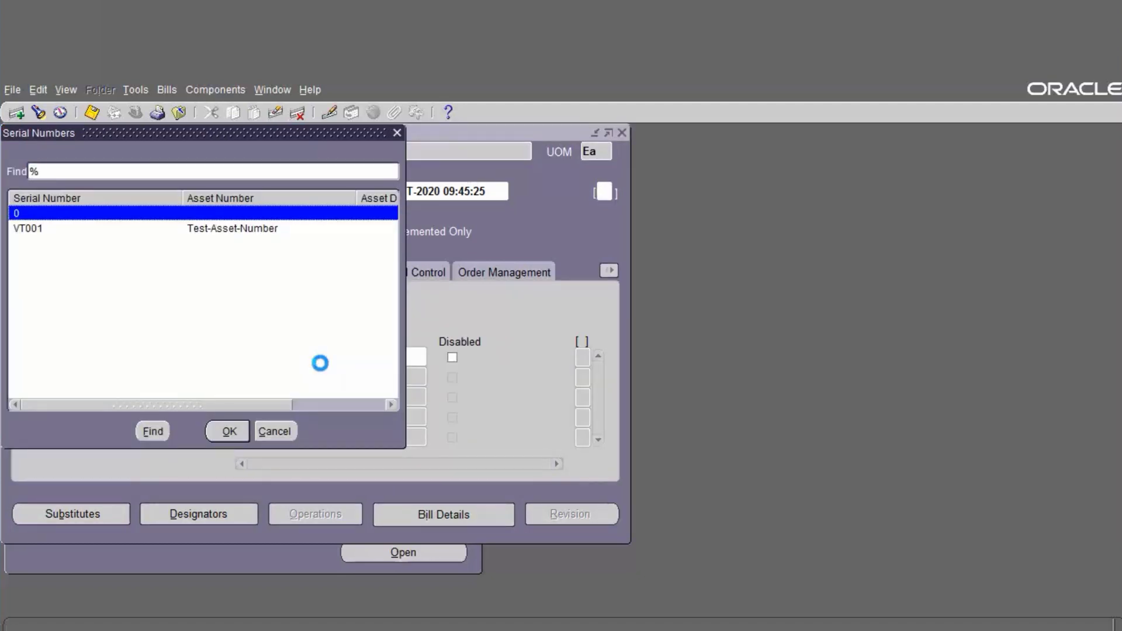
key("Down")
double_click(321, 368)
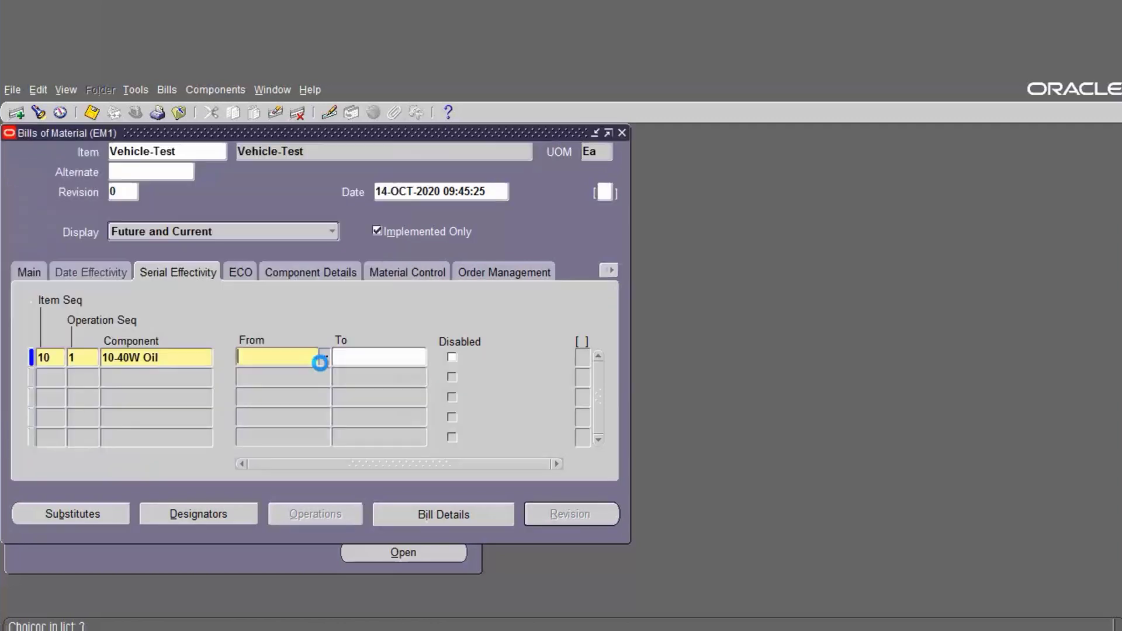
Step: Review the line's ECO, component, material control and order management details, then start line 20
left_click(249, 274)
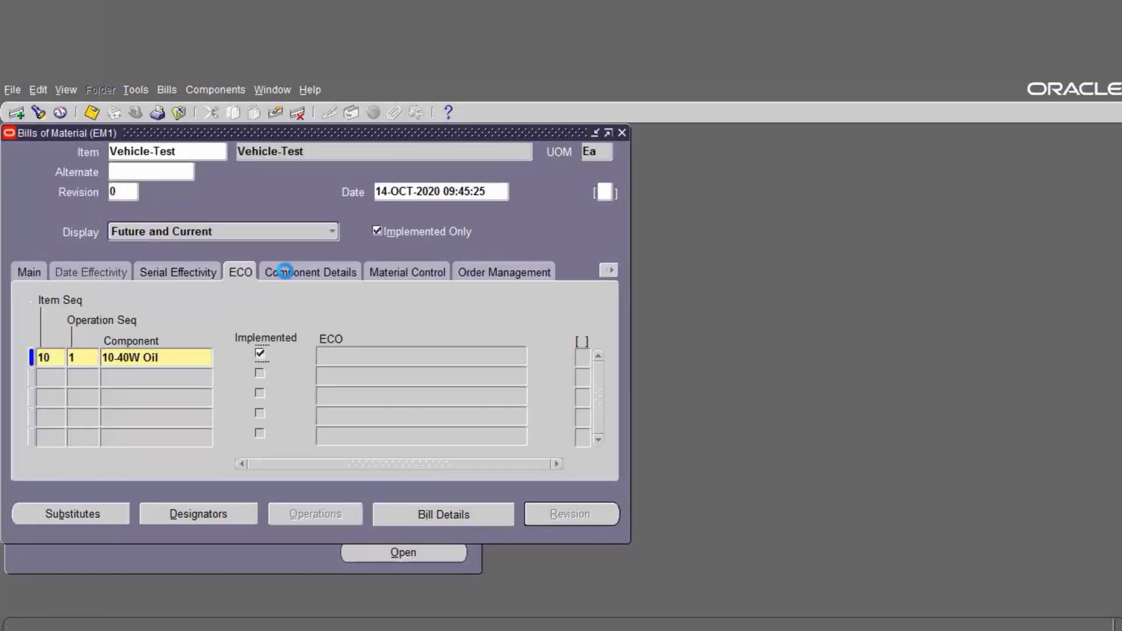
left_click(285, 272)
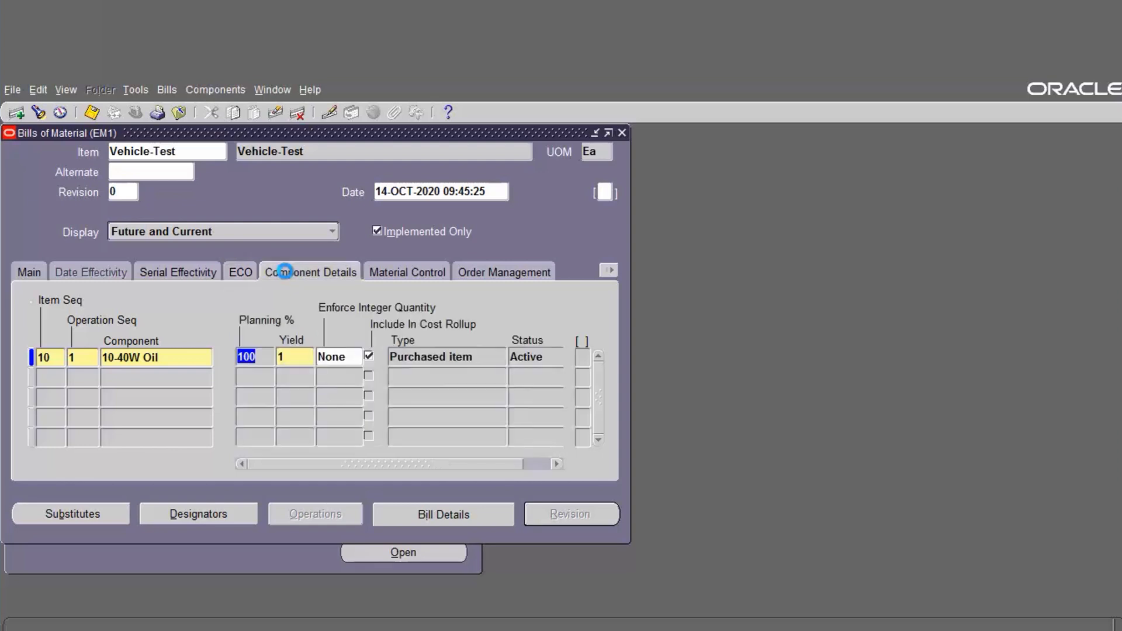
left_click(409, 276)
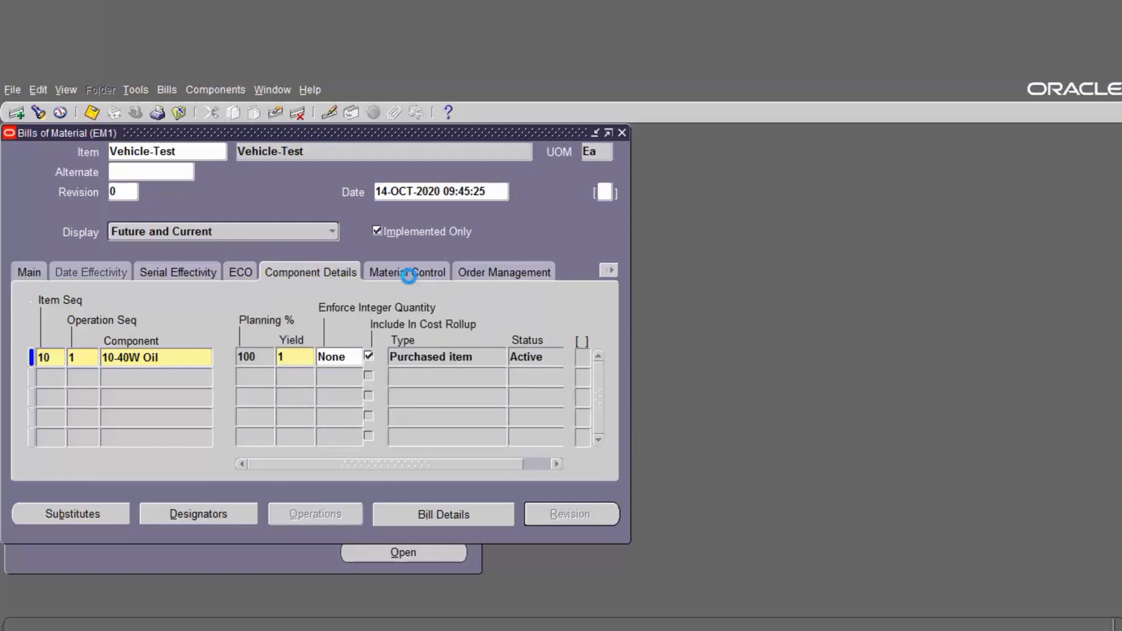
left_click(504, 274)
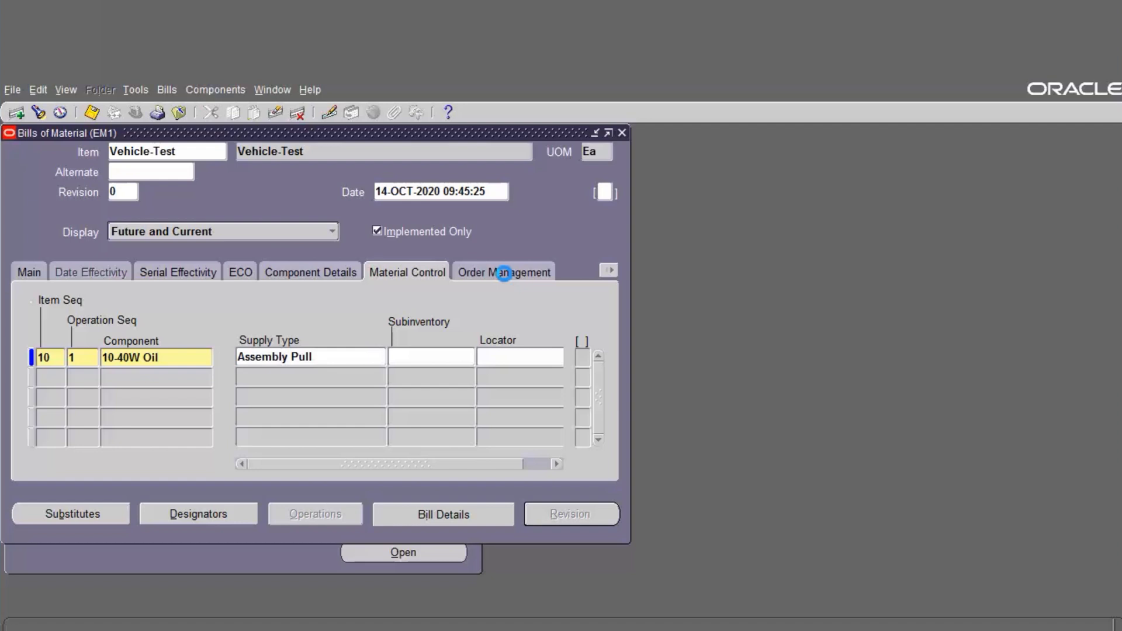
key("Down")
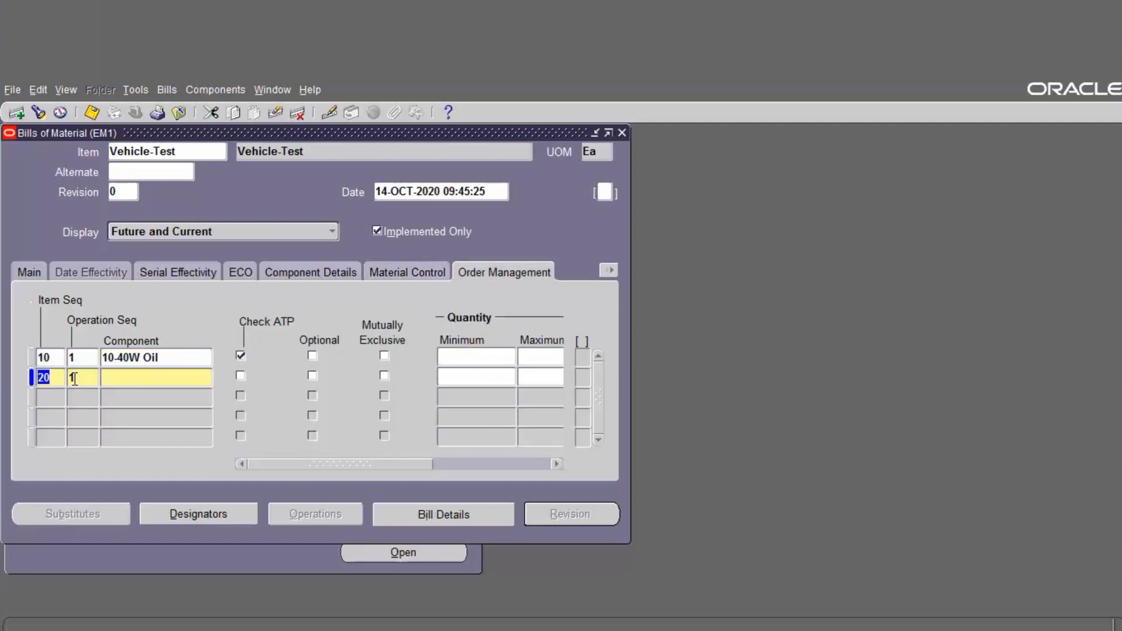
Step: Choose Shop Rags as the component on line 20
left_click(109, 377)
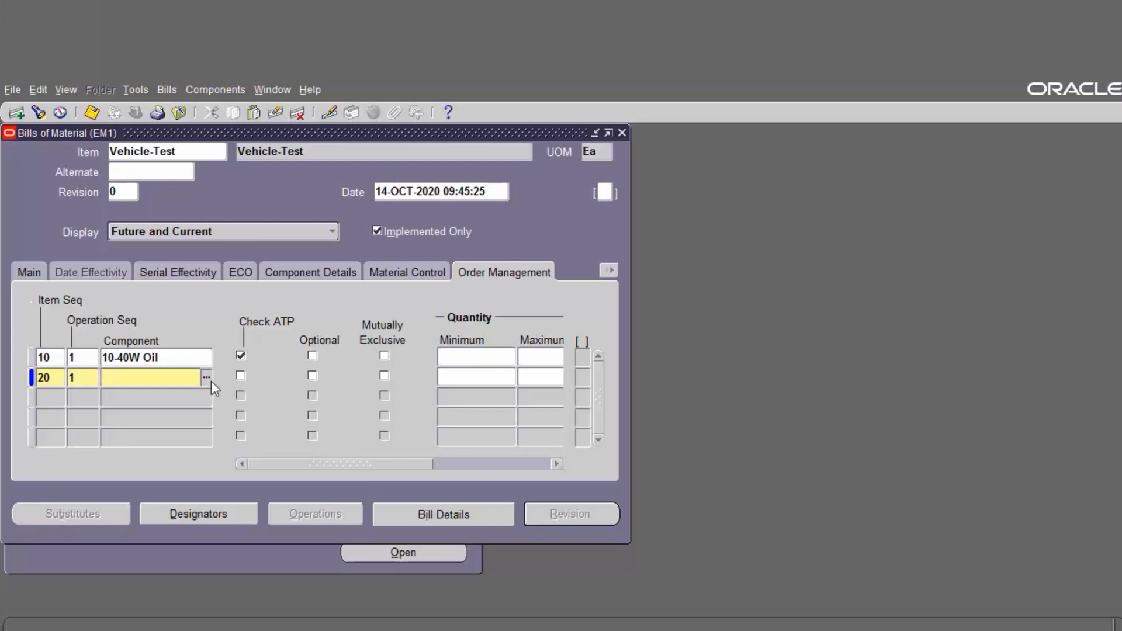
left_click(210, 380)
type("%")
key("Return")
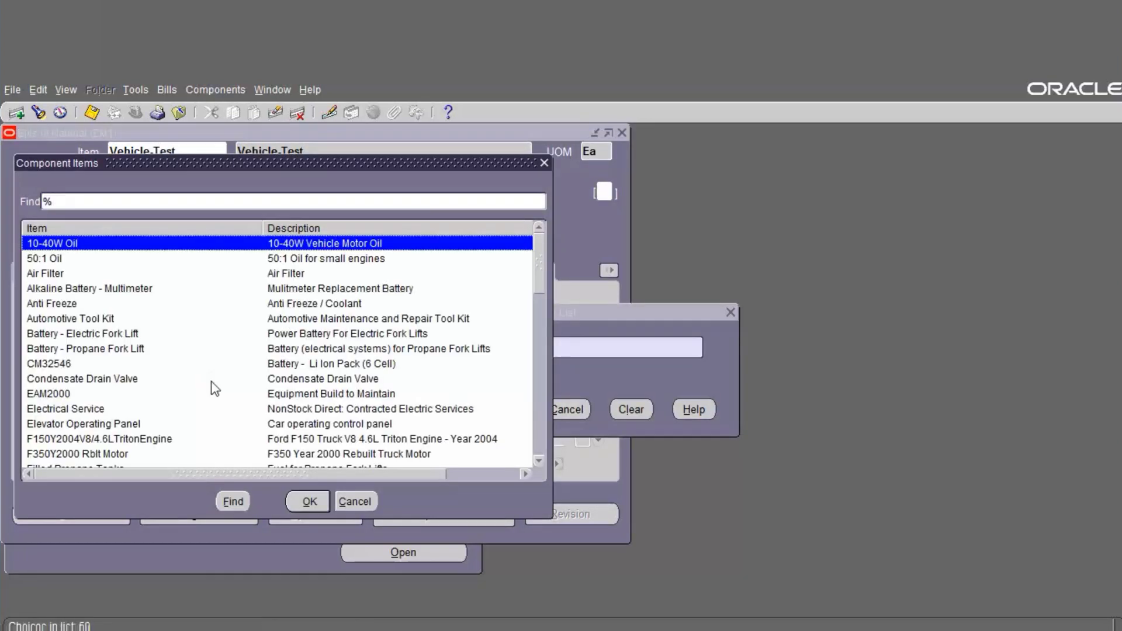
type("s")
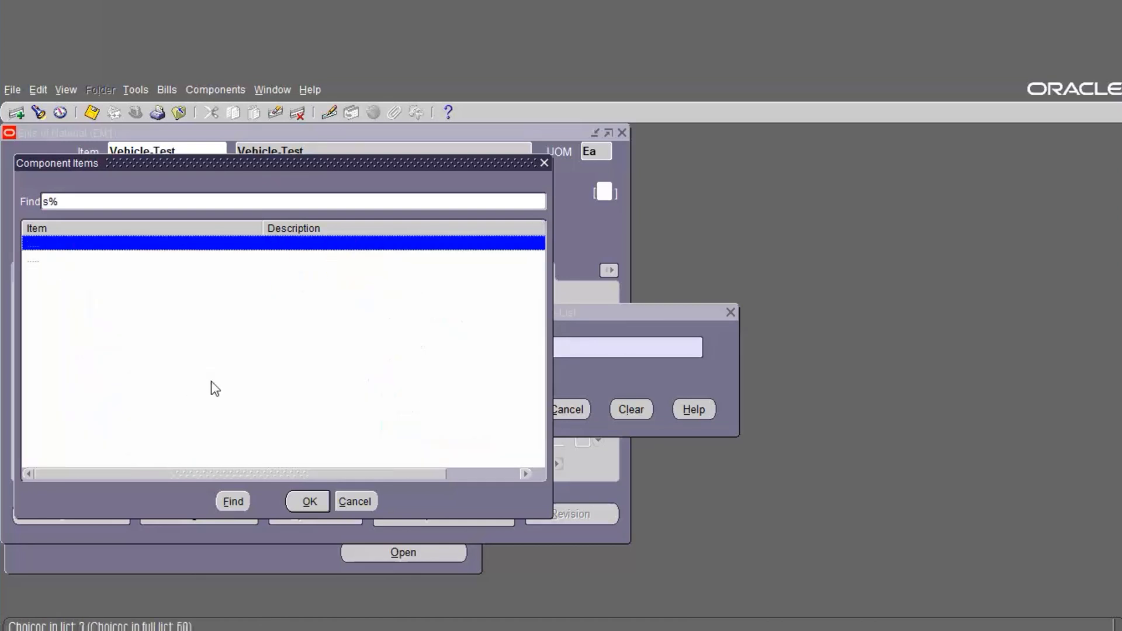
key("Down")
key("Return")
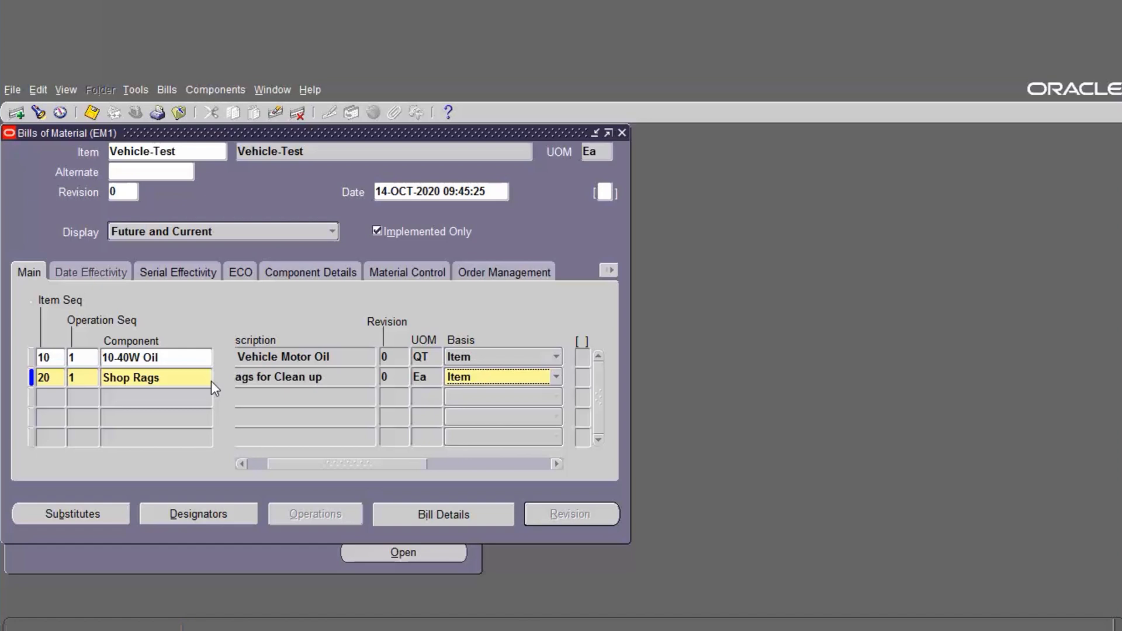
Step: Copy the VT001 starting serial to Shop Rags, then save and close the Vehicle-Test bill
left_click(211, 272)
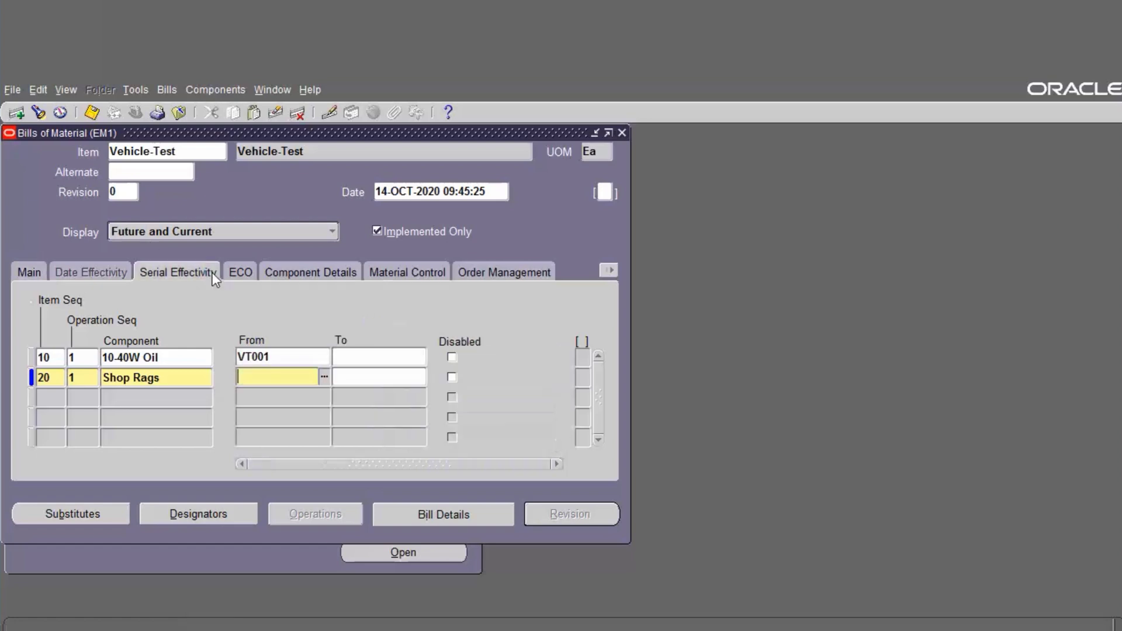
left_click(299, 354)
key("shift+F5")
key("Tab")
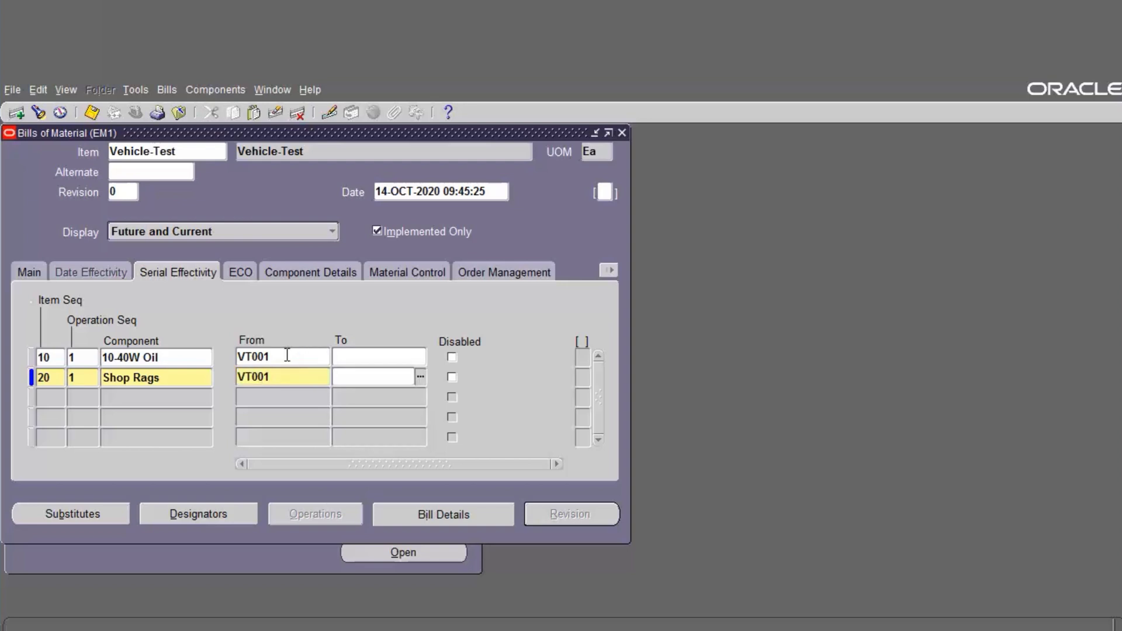
left_click(286, 356)
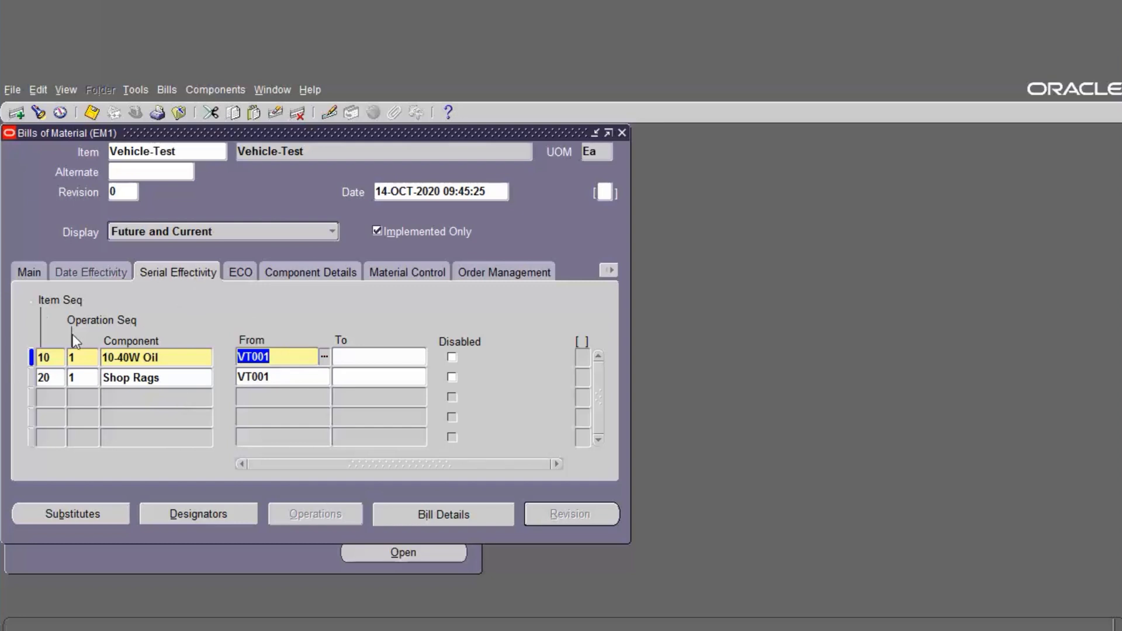
left_click(95, 112)
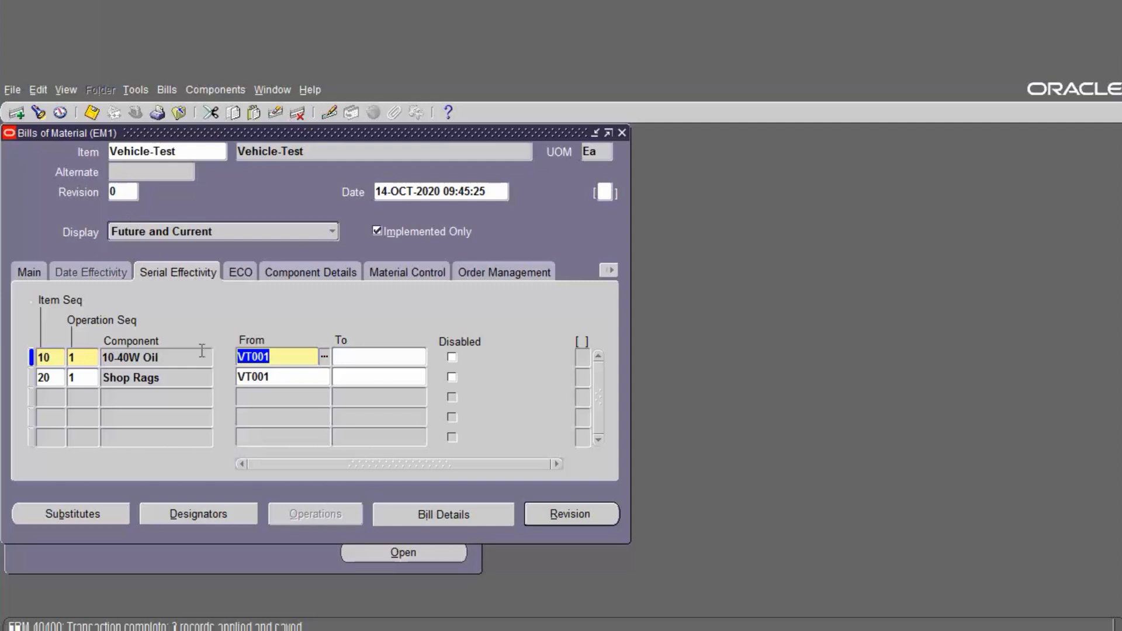
left_click(622, 133)
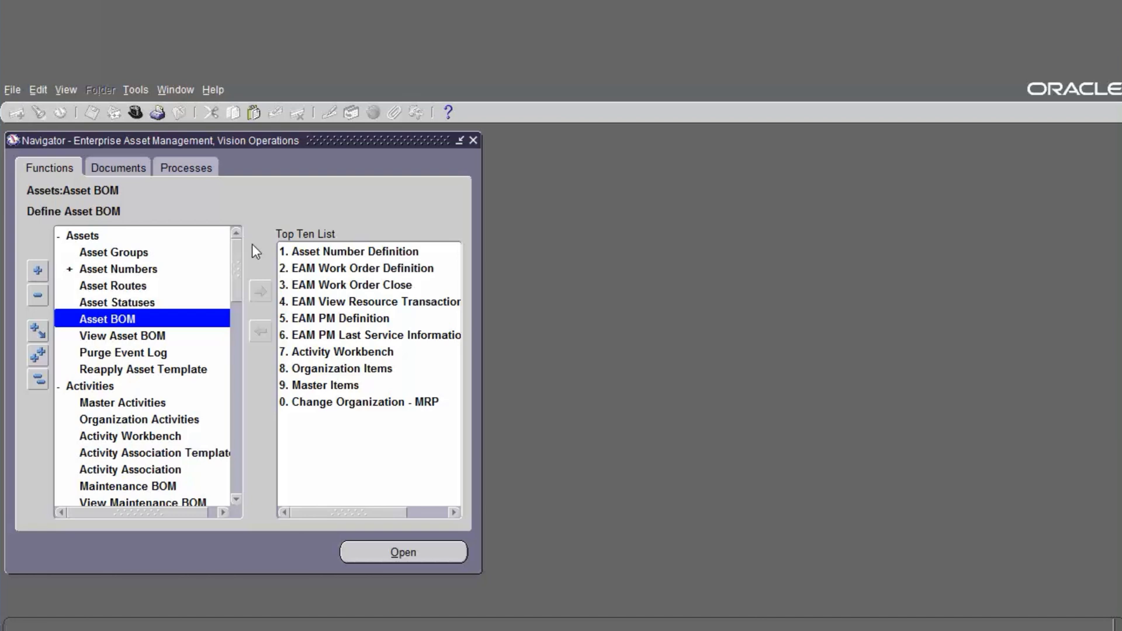
Step: Move to the Activities functions in the Navigator and open Maintenance BOM
left_click(231, 281)
left_click(232, 296)
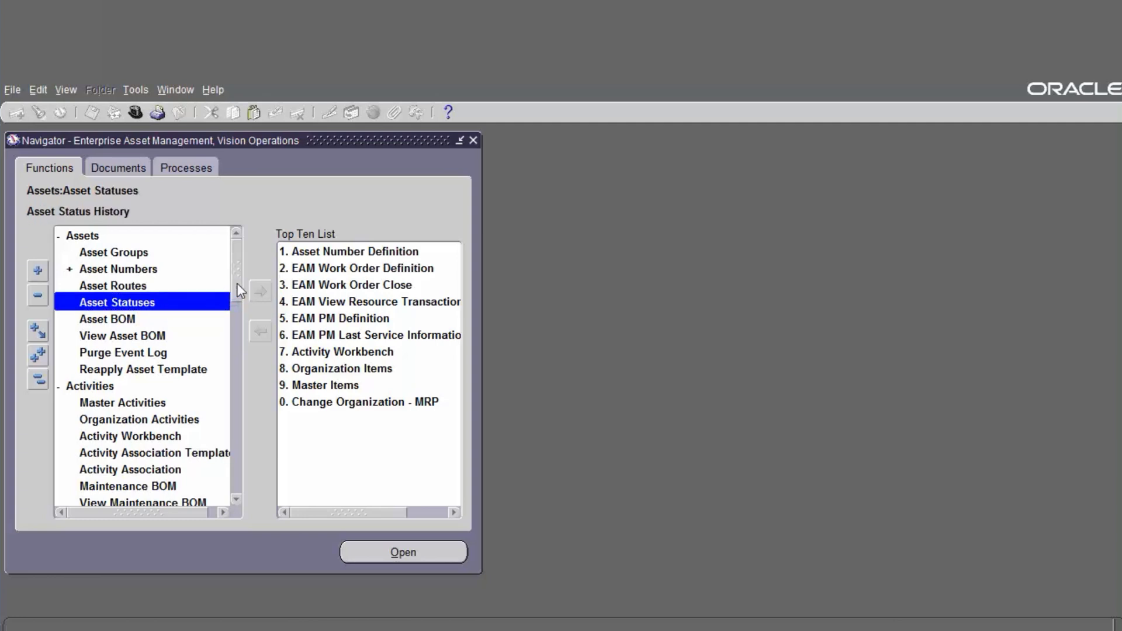
mouse_move(237, 282)
left_mouse_down()
mouse_move(245, 310)
mouse_move(241, 284)
left_mouse_up()
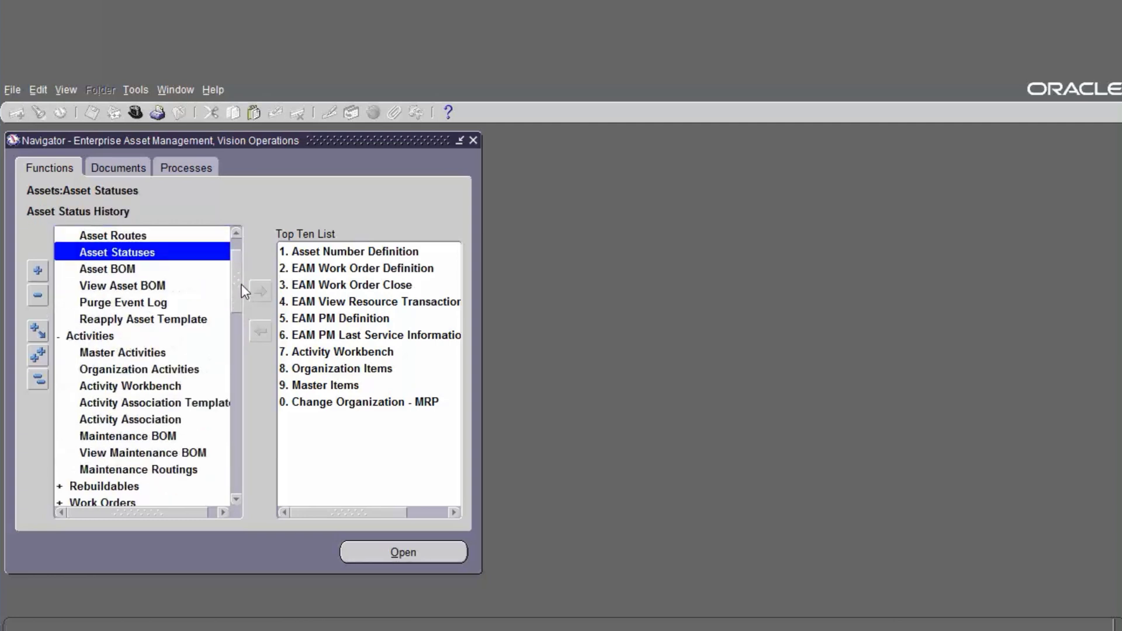
left_click(140, 338)
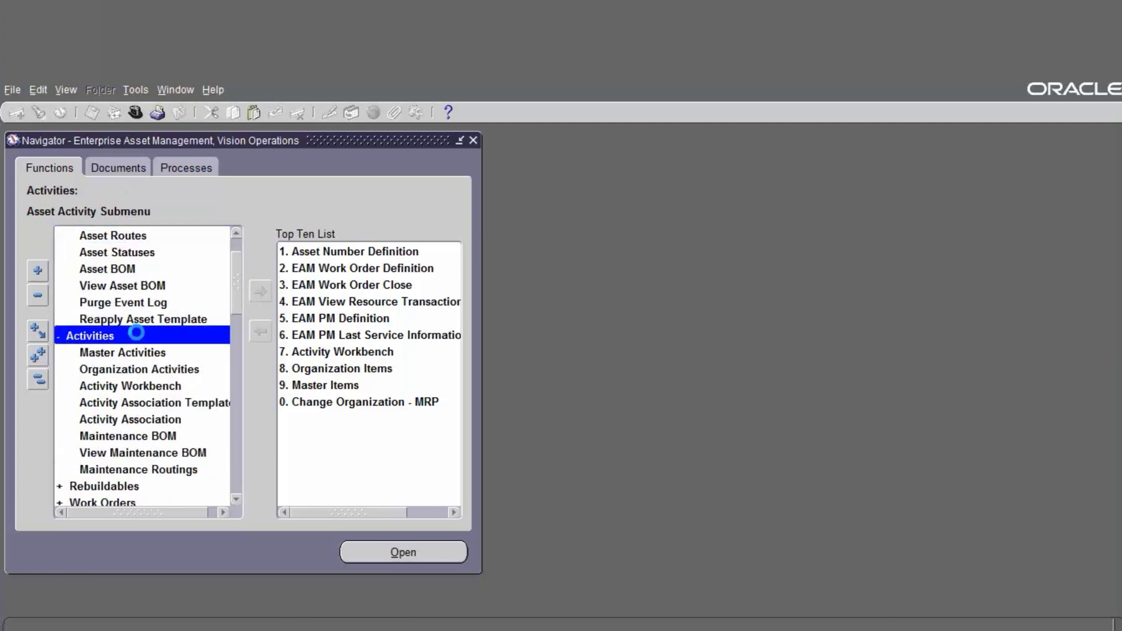
double_click(165, 437)
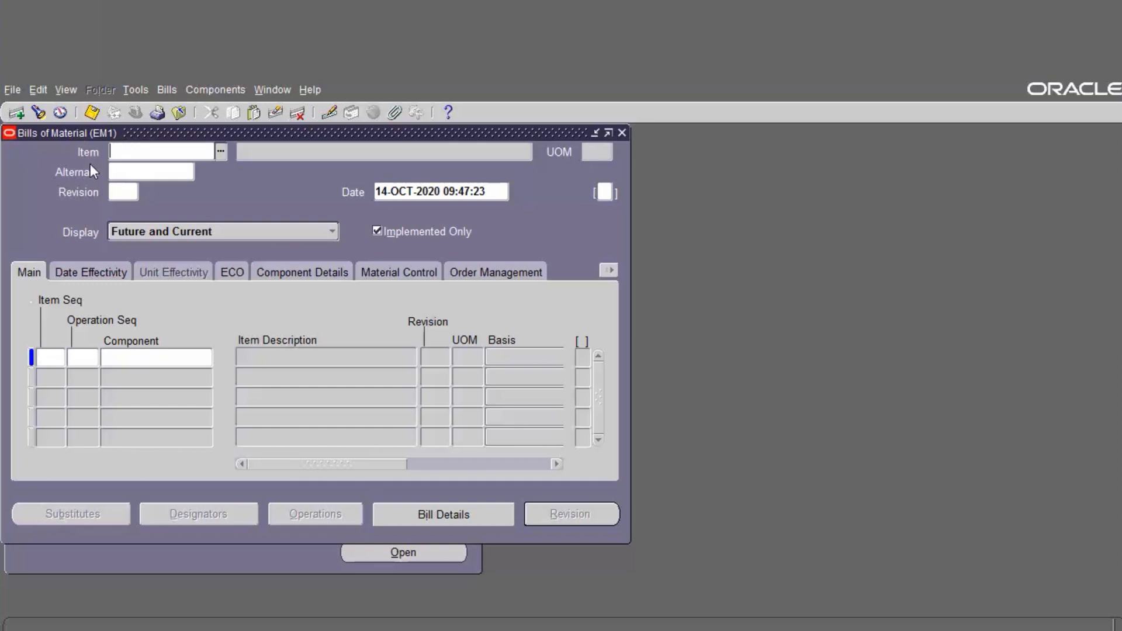
Step: Select oil change test as the maintenance bill's item
left_click(226, 151)
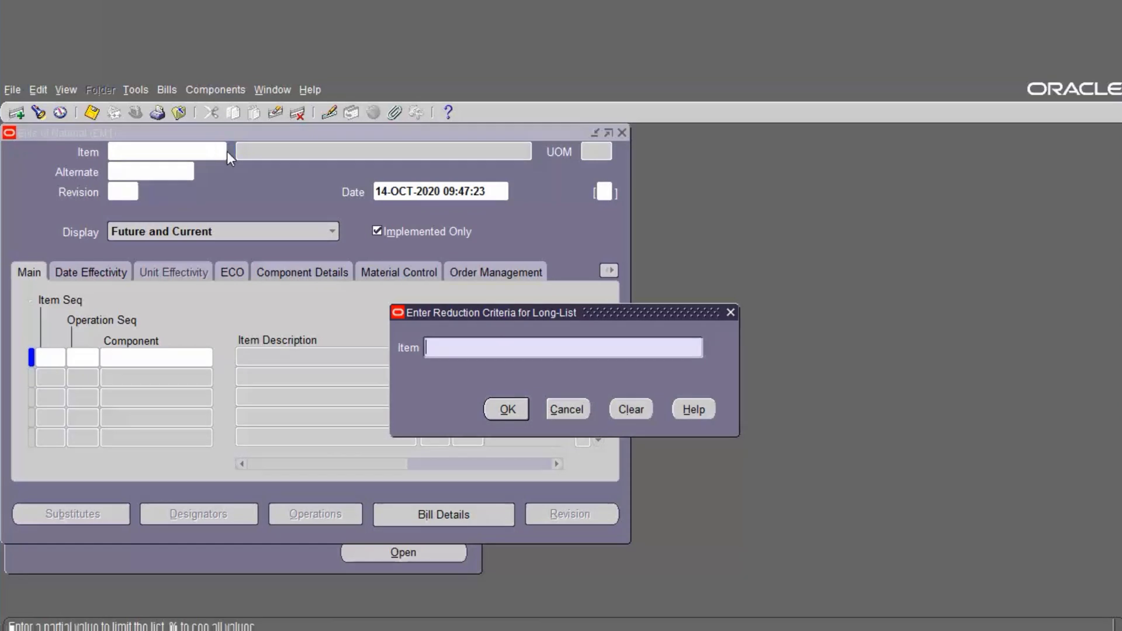
type("%")
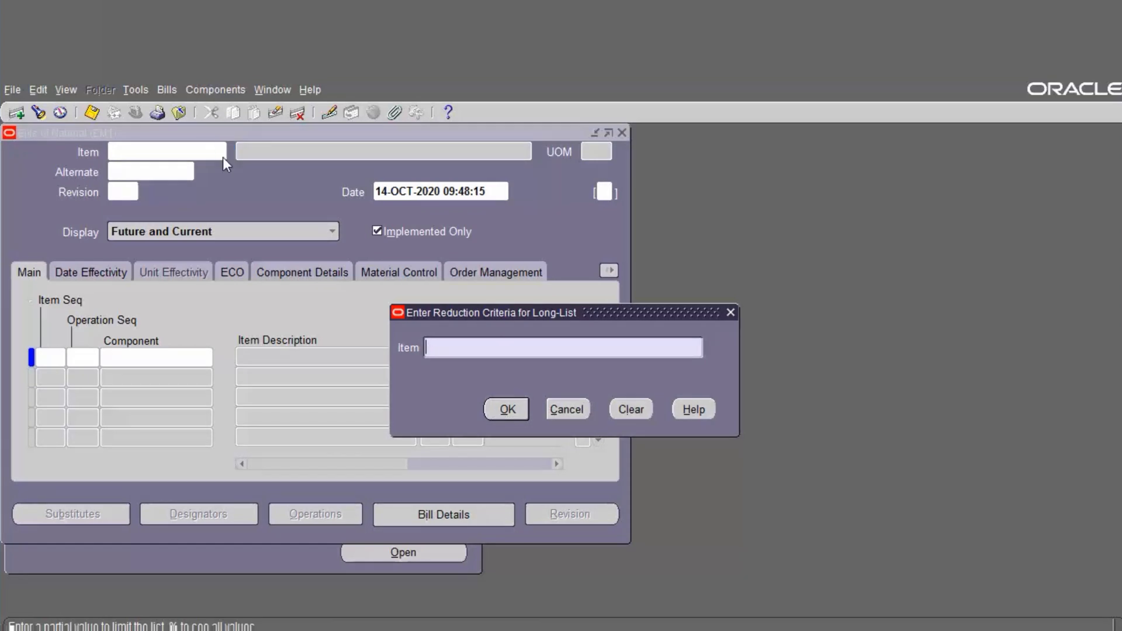
type("%")
key("Return")
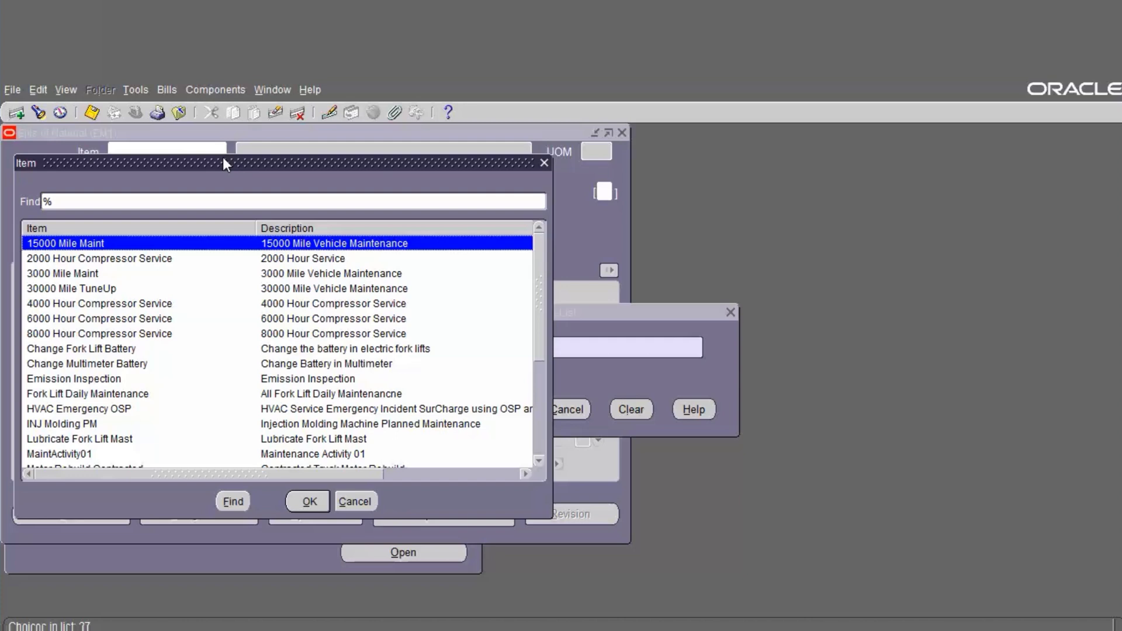
type("oil Change")
key("Return")
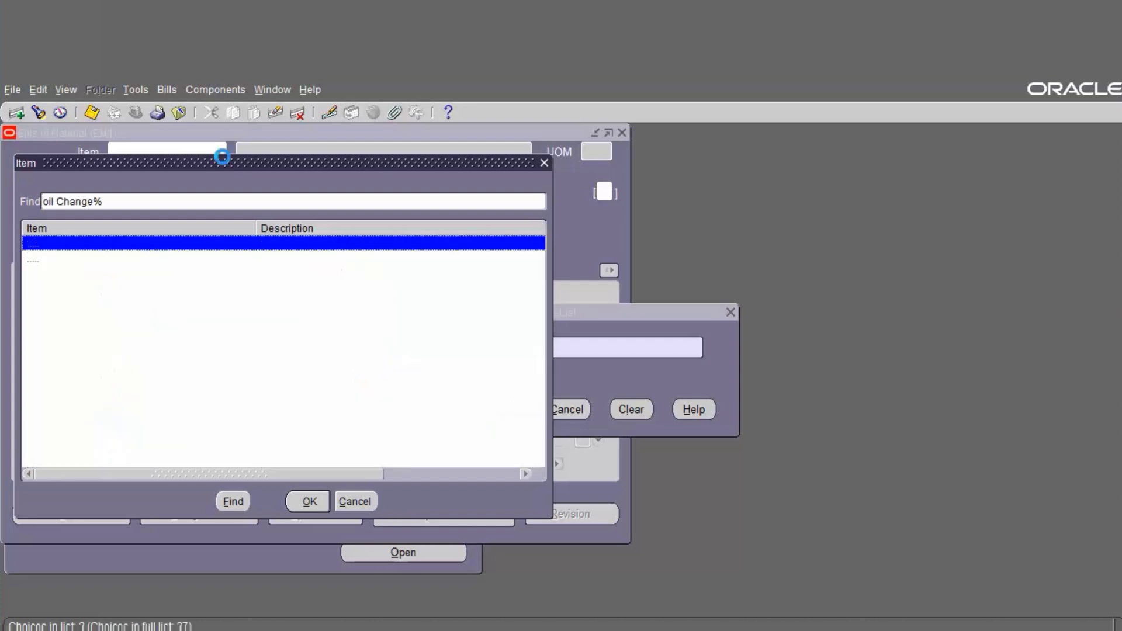
key("Down")
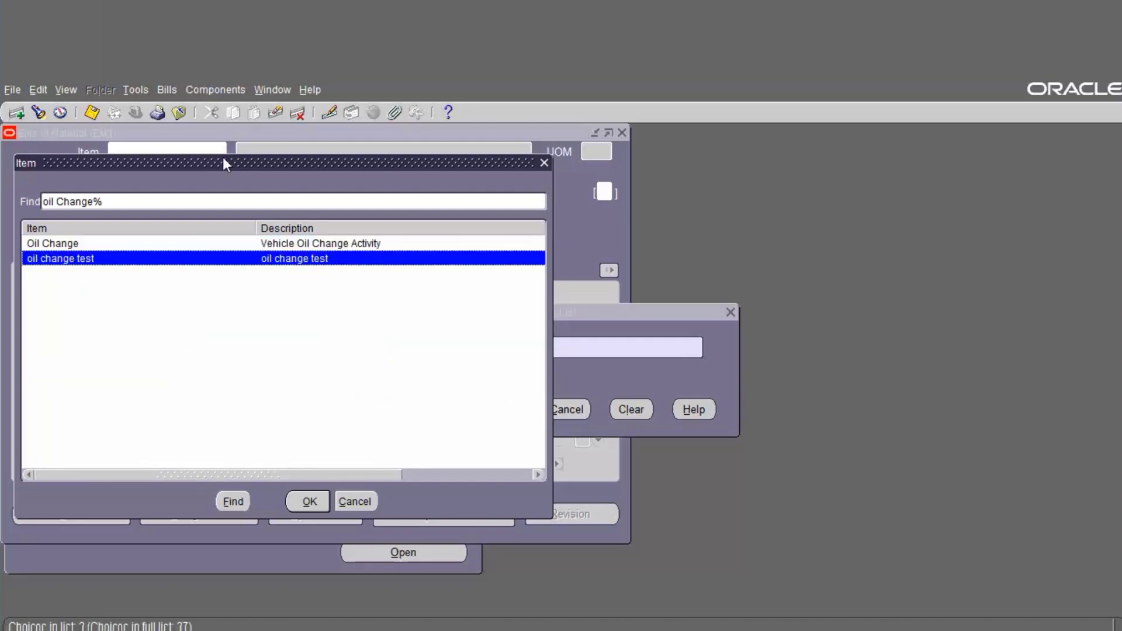
key("Return")
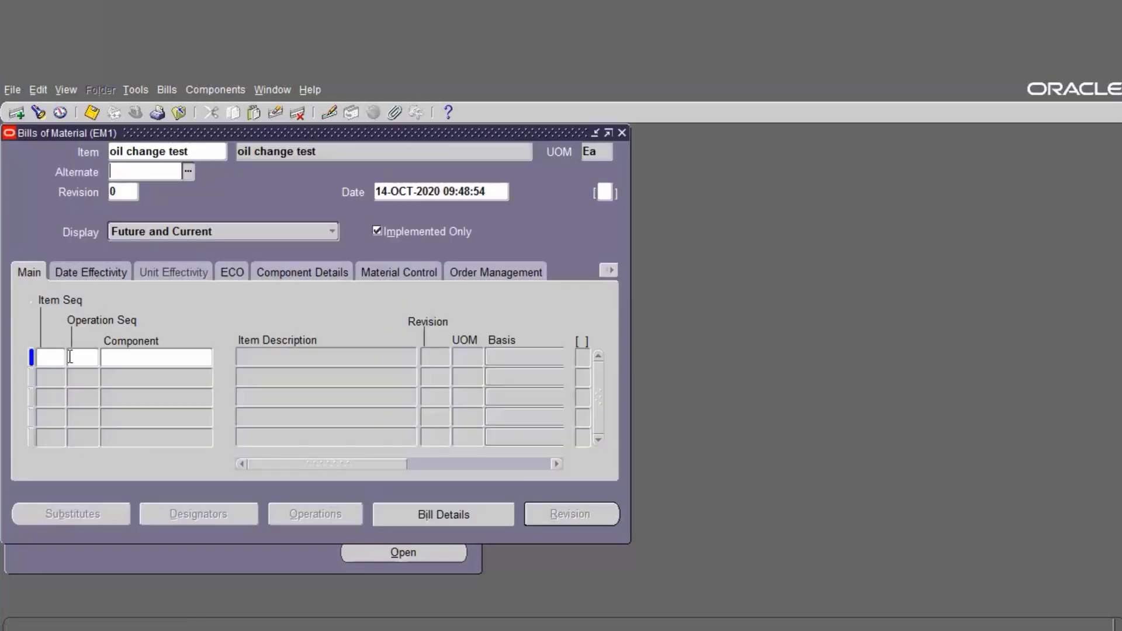
Step: Add 10-40W Oil as component line 10 and check its effective dates and ECO details
left_click(48, 358)
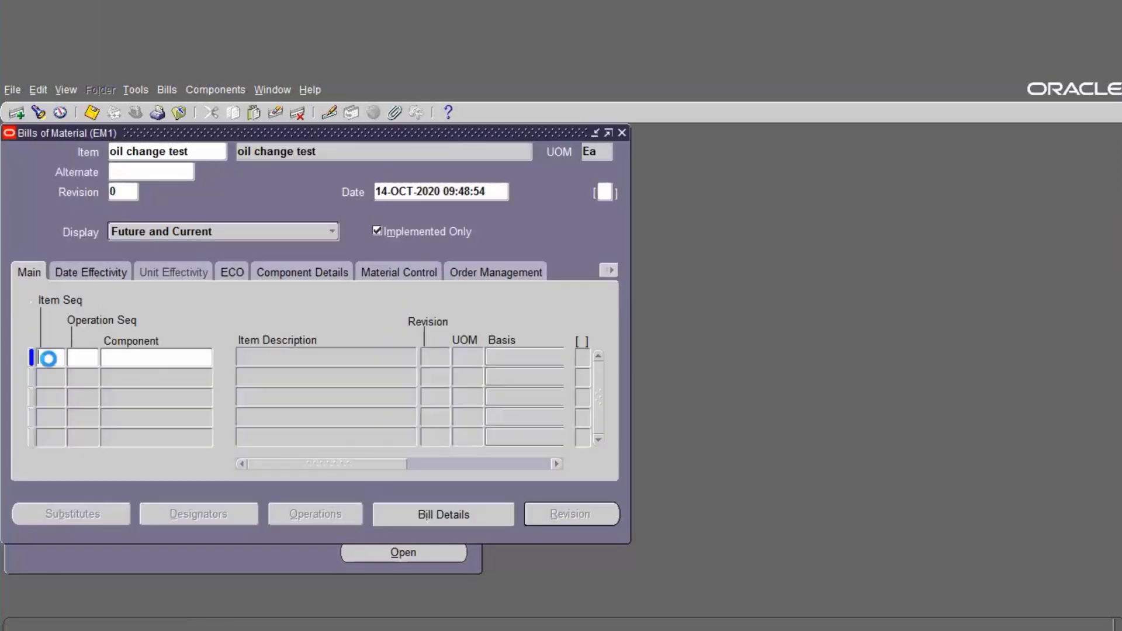
left_click(111, 358)
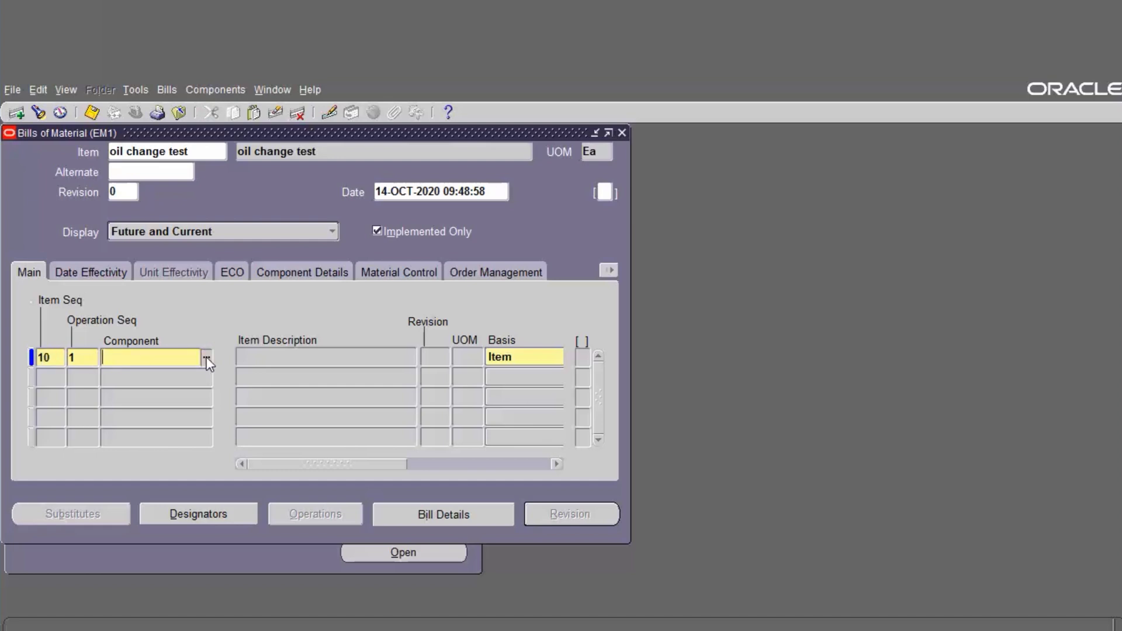
left_click(207, 358)
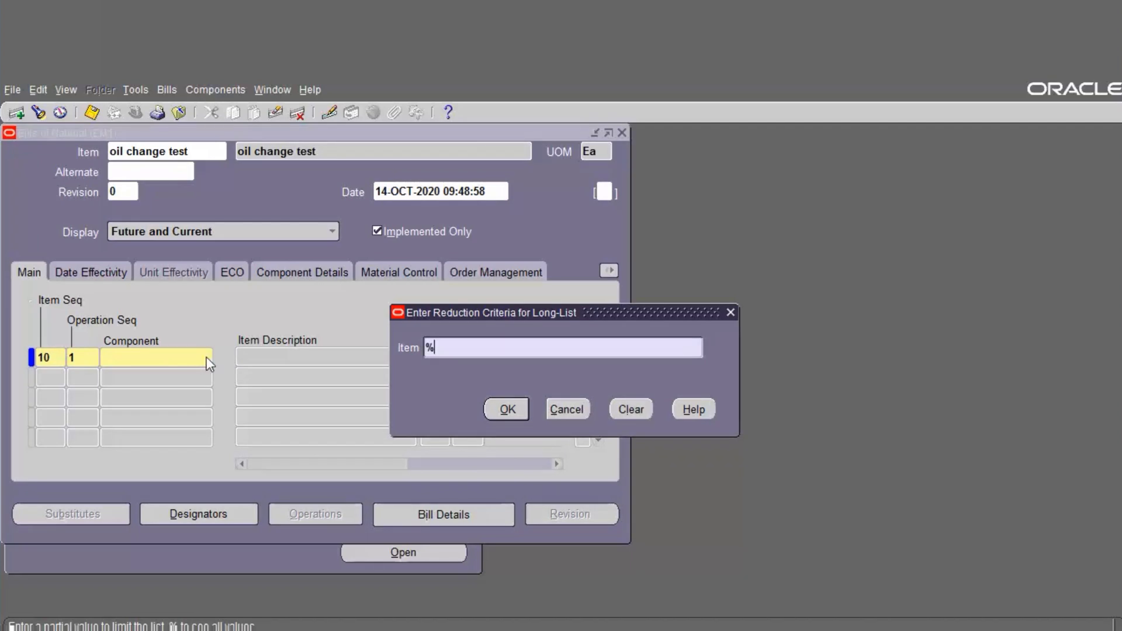
key("Return")
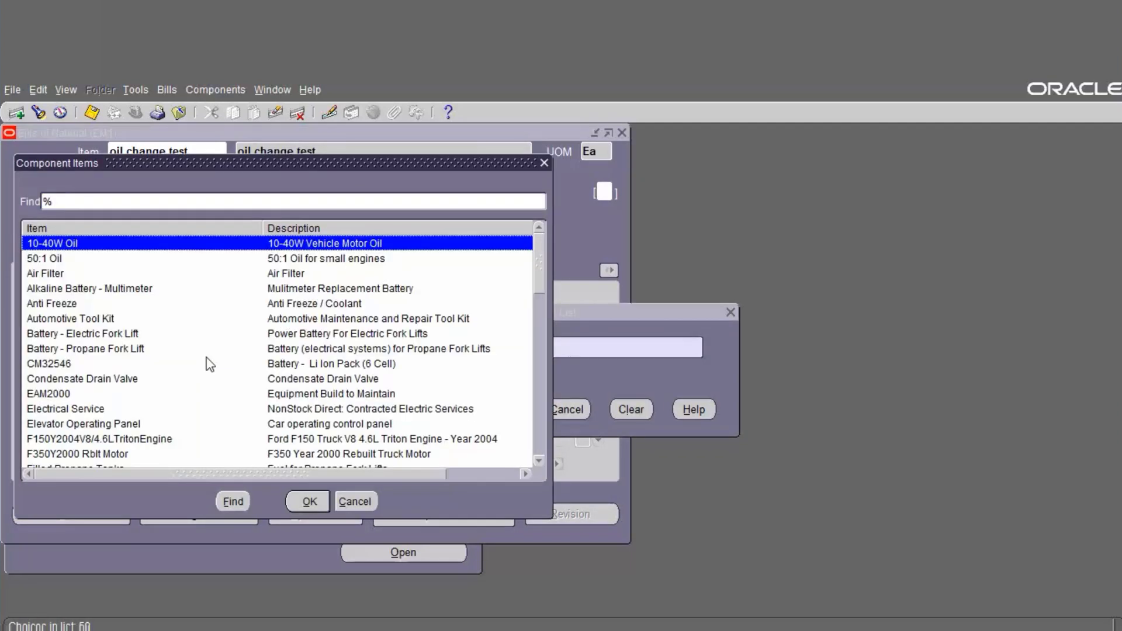
key("Return")
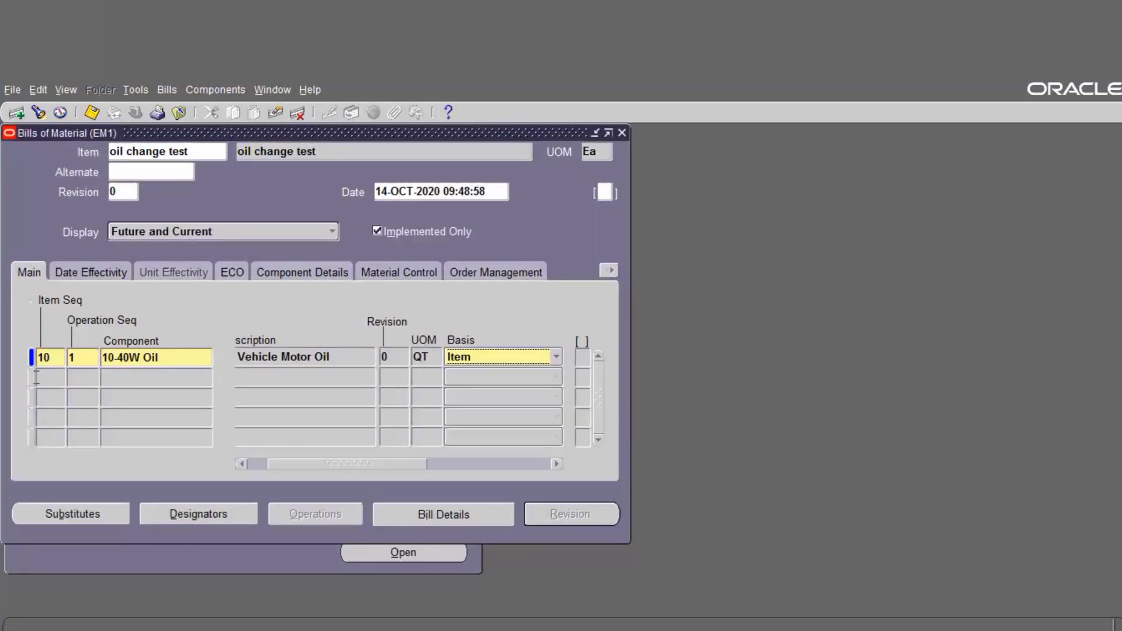
left_click(119, 280)
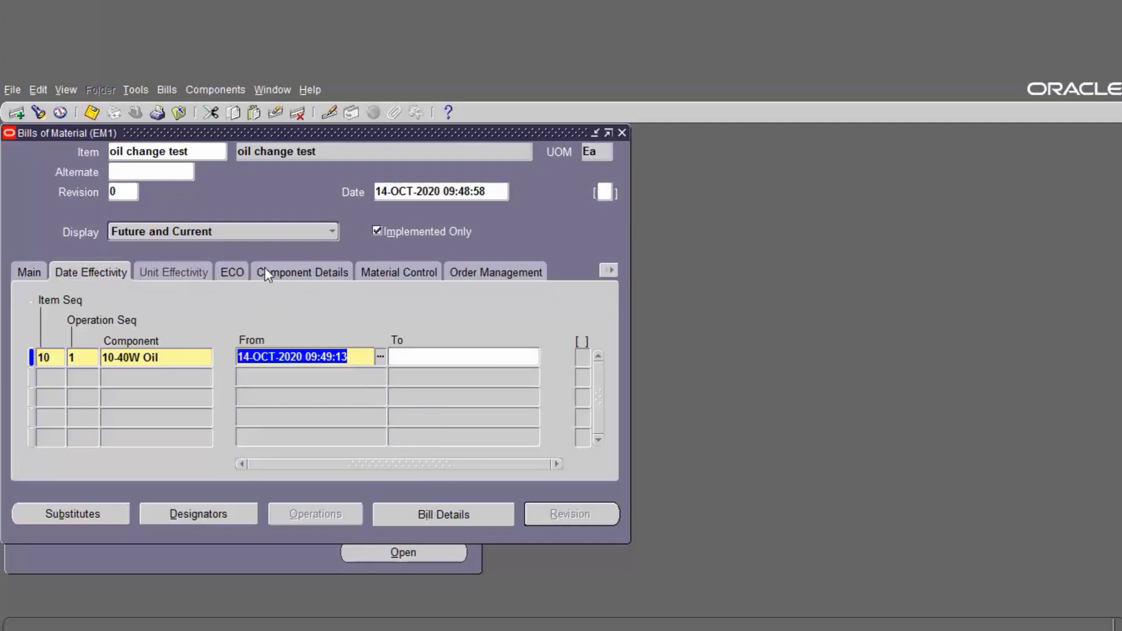
left_click(240, 263)
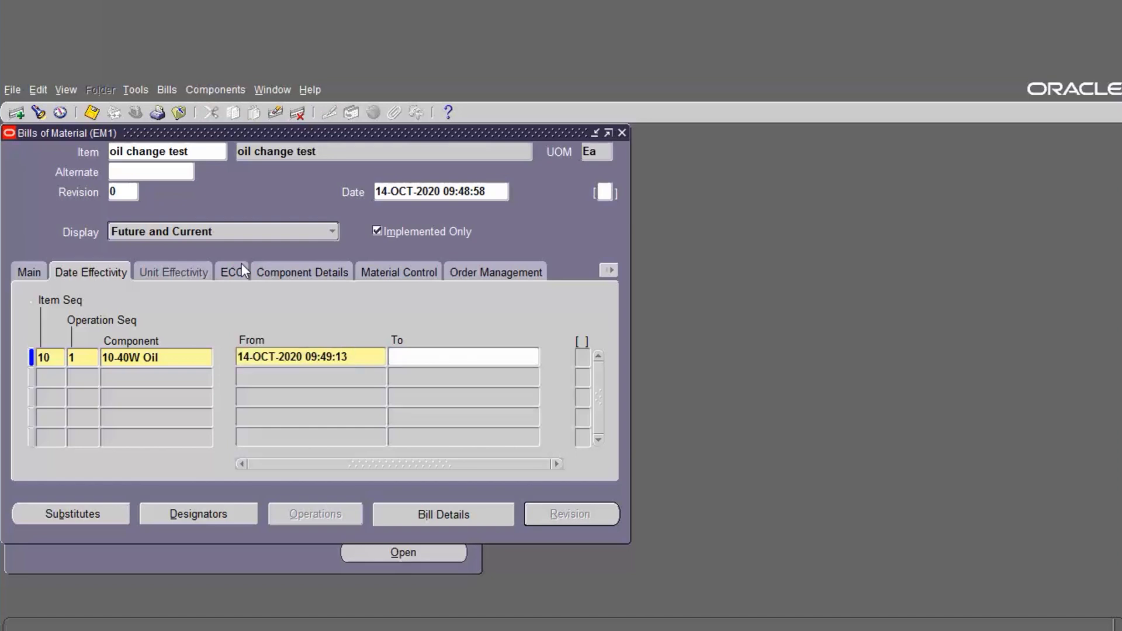
Step: Add Shop Rags as component line 20 and save the bill
left_click(51, 378)
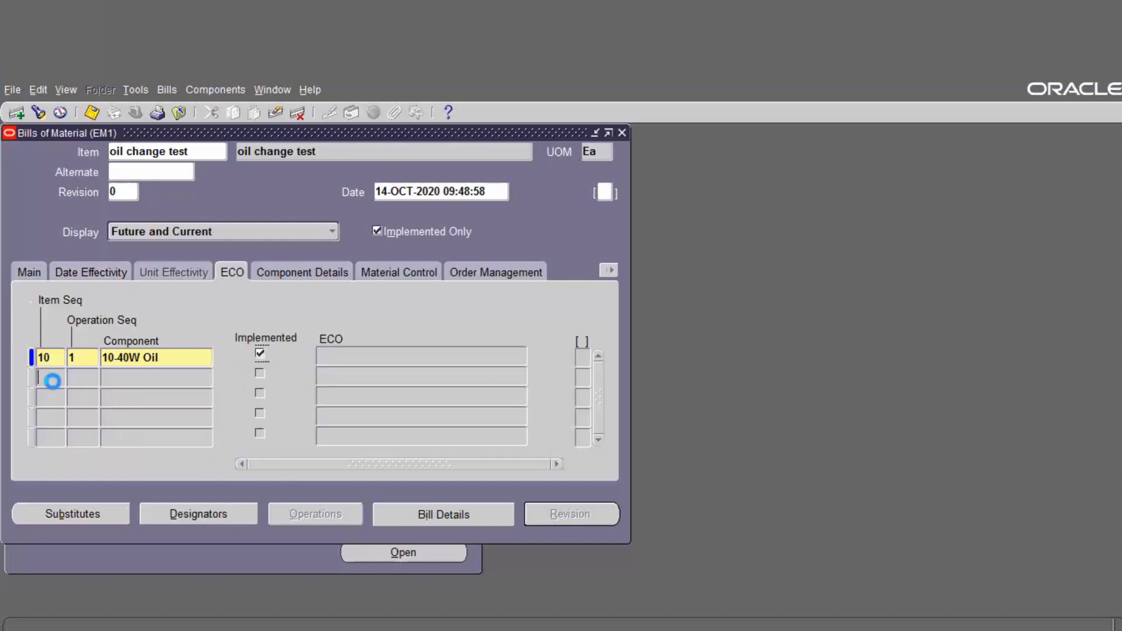
left_click(110, 379)
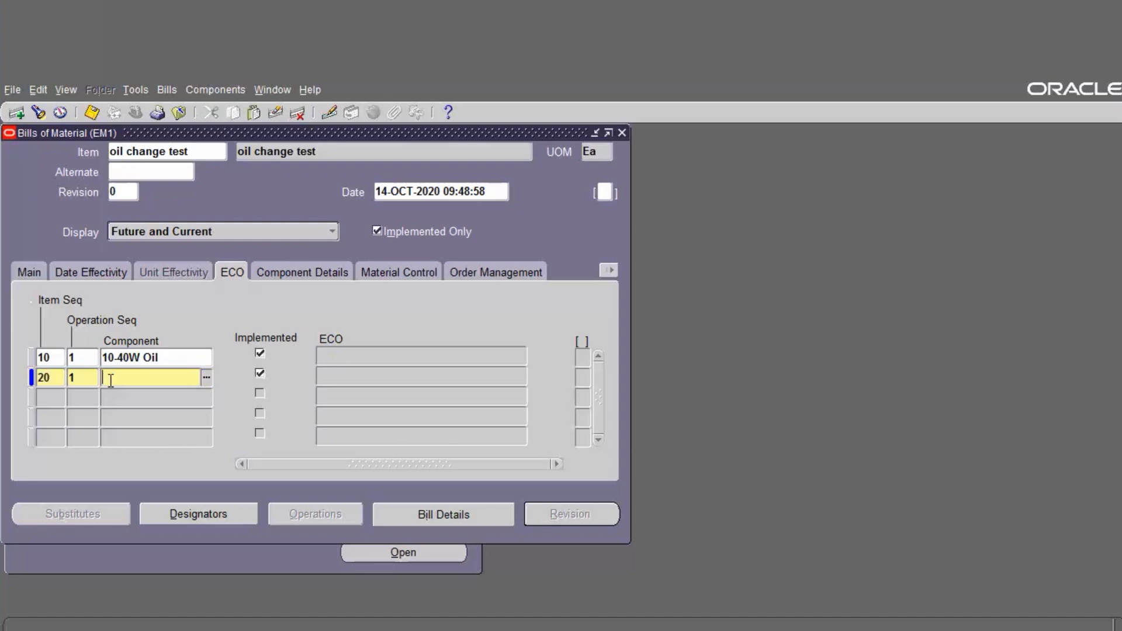
left_click(203, 378)
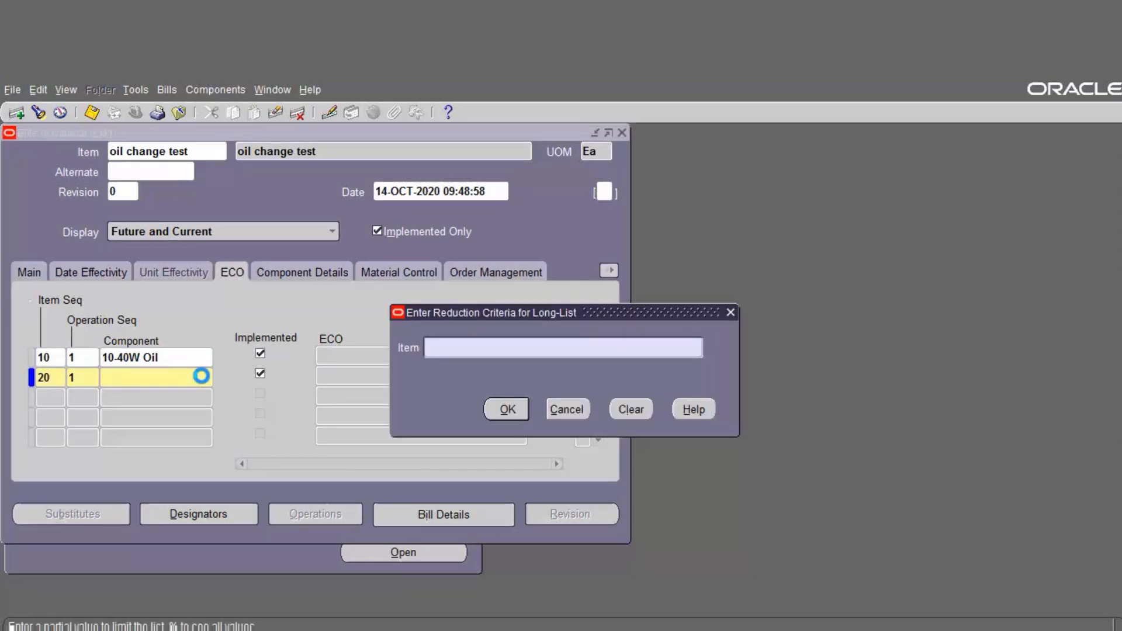
key("Return")
type("s%")
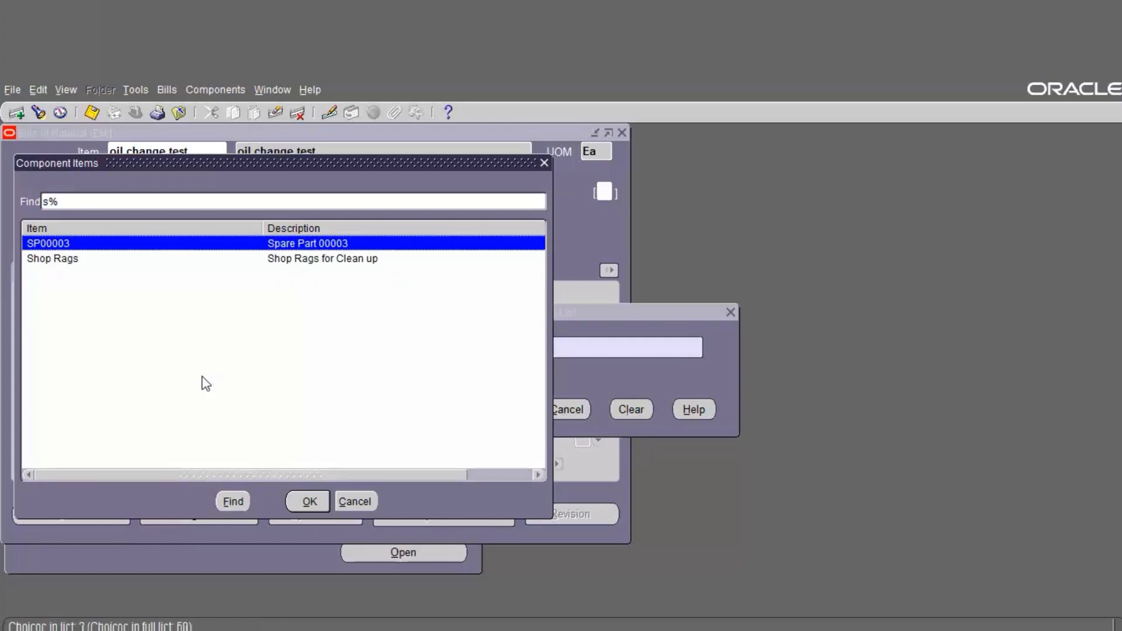
key("Down")
key("Return")
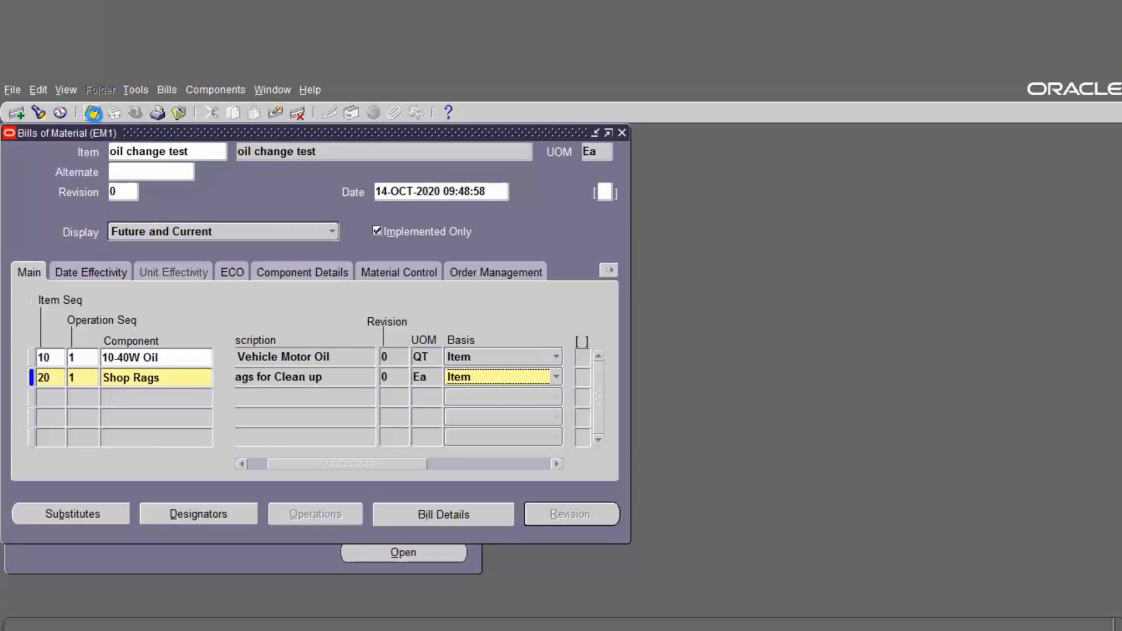
left_click(93, 114)
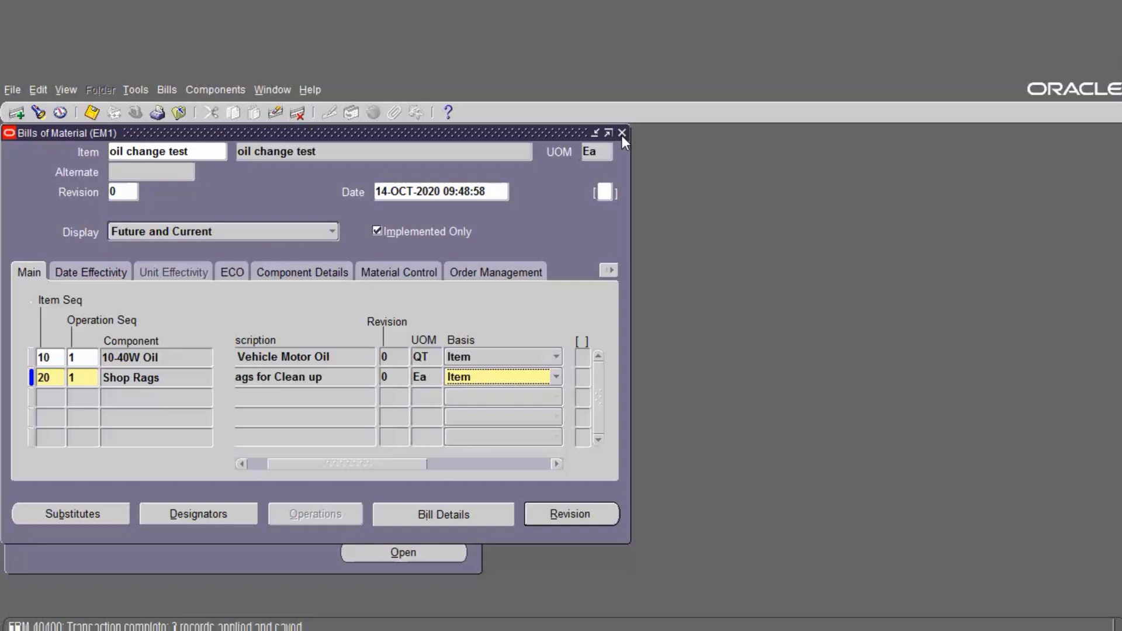
Step: Close the oil change test bill of materials form and open Maintenance Routings from the Navigator
left_click(622, 134)
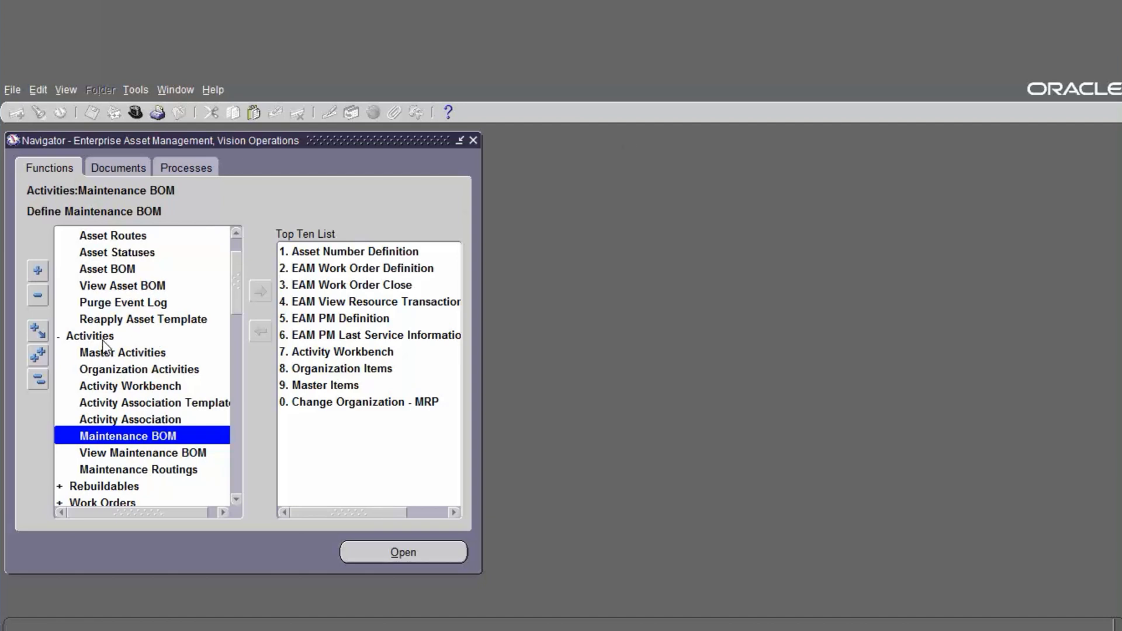
left_click(136, 469)
double_click(136, 469)
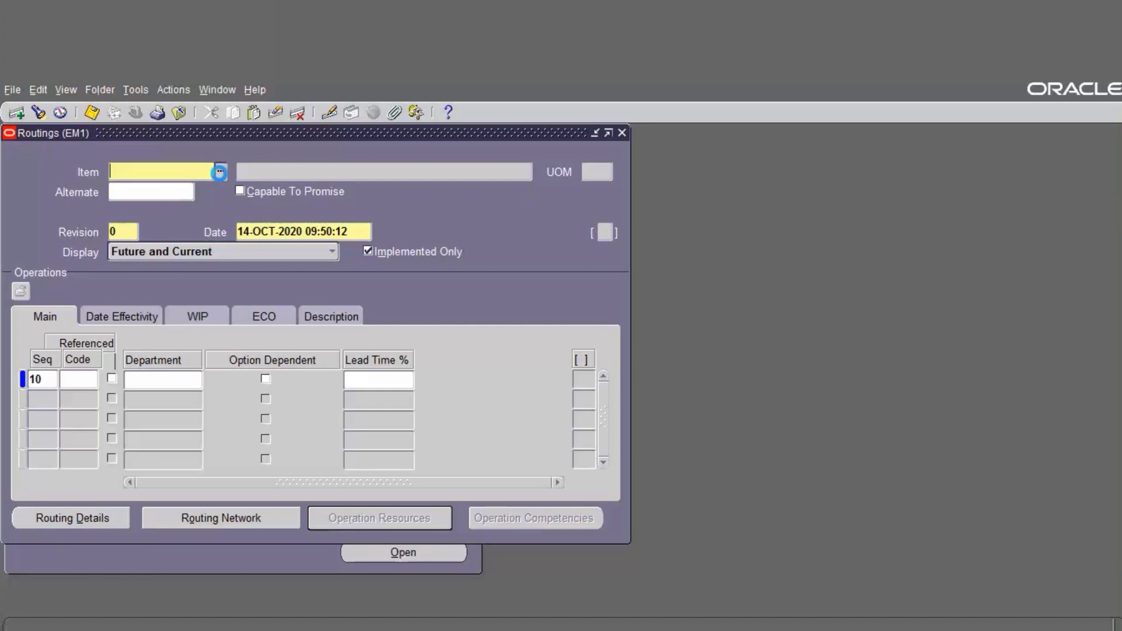
Step: Search for 'oil Change%' and select oil change test as the routing's item
left_click(219, 173)
type("oil Change%")
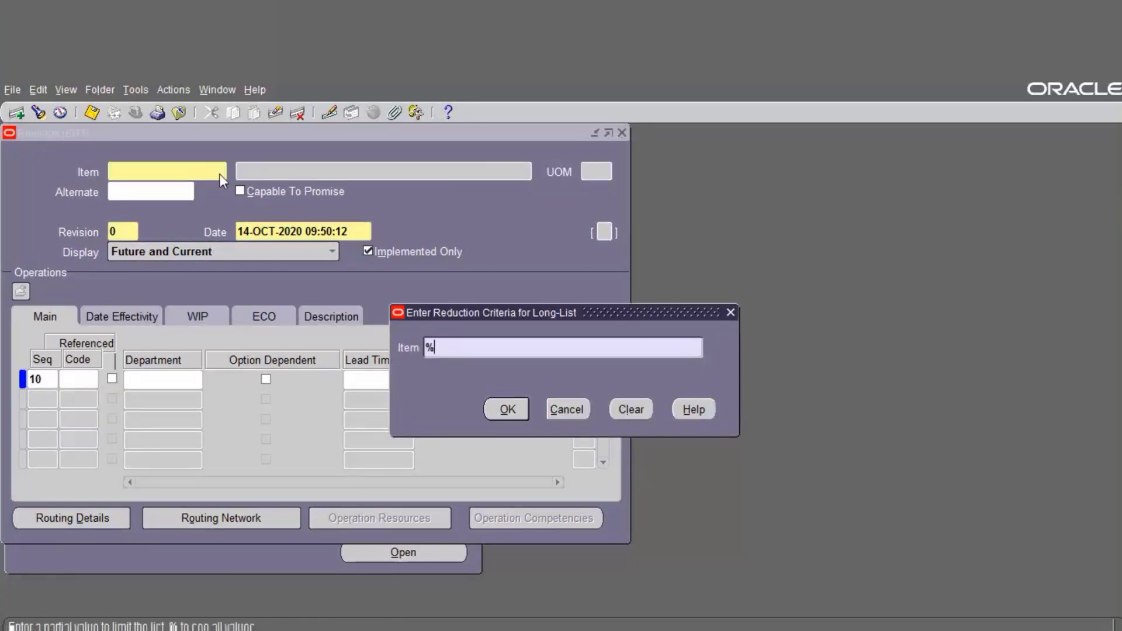
key("Return")
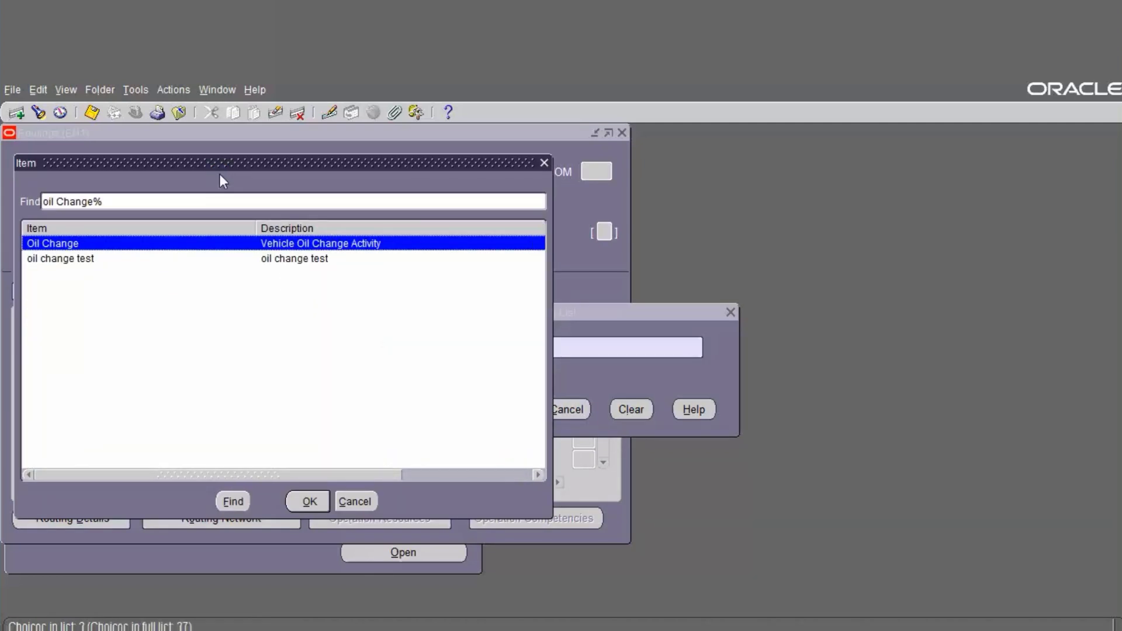
key("Down")
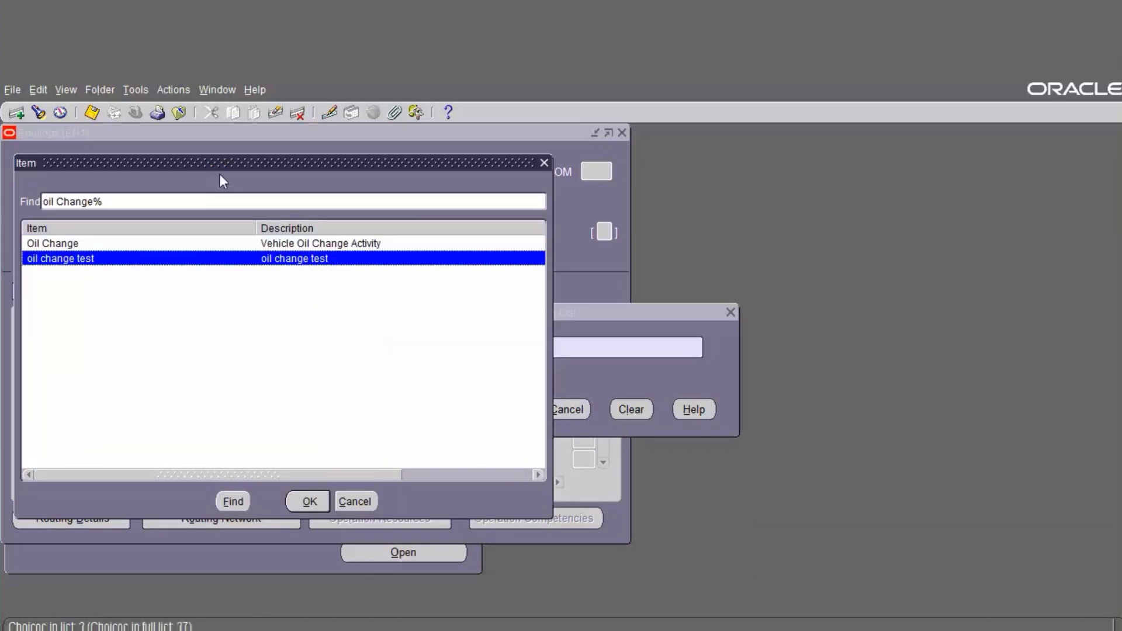
key("Return")
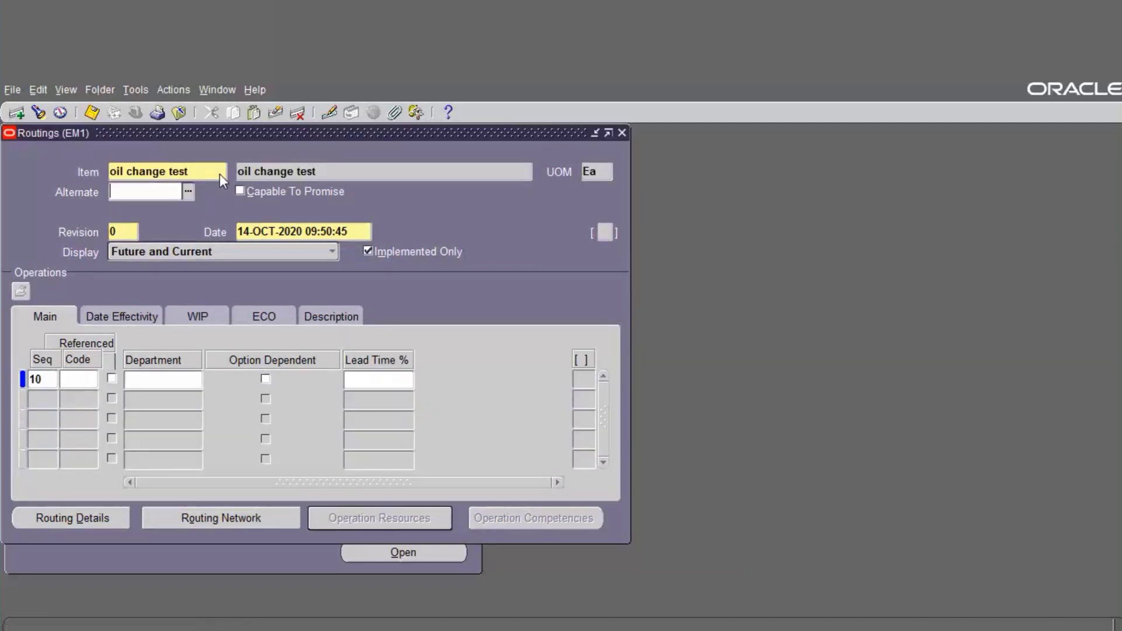
Step: Set operation 10's department to TEST from the department list
left_click(70, 378)
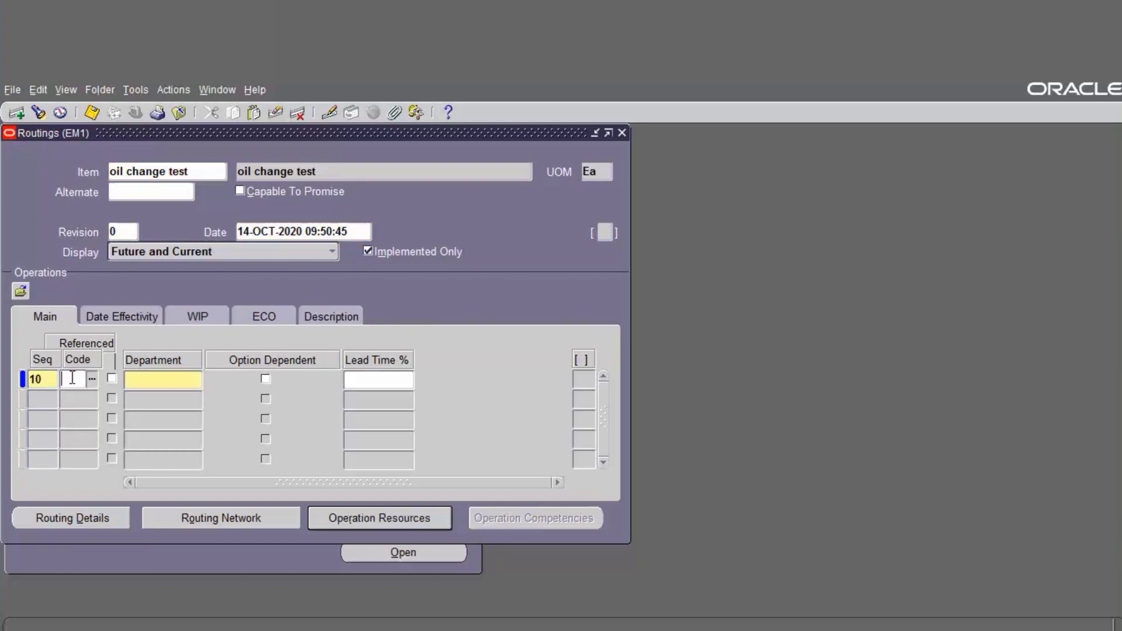
left_click(162, 381)
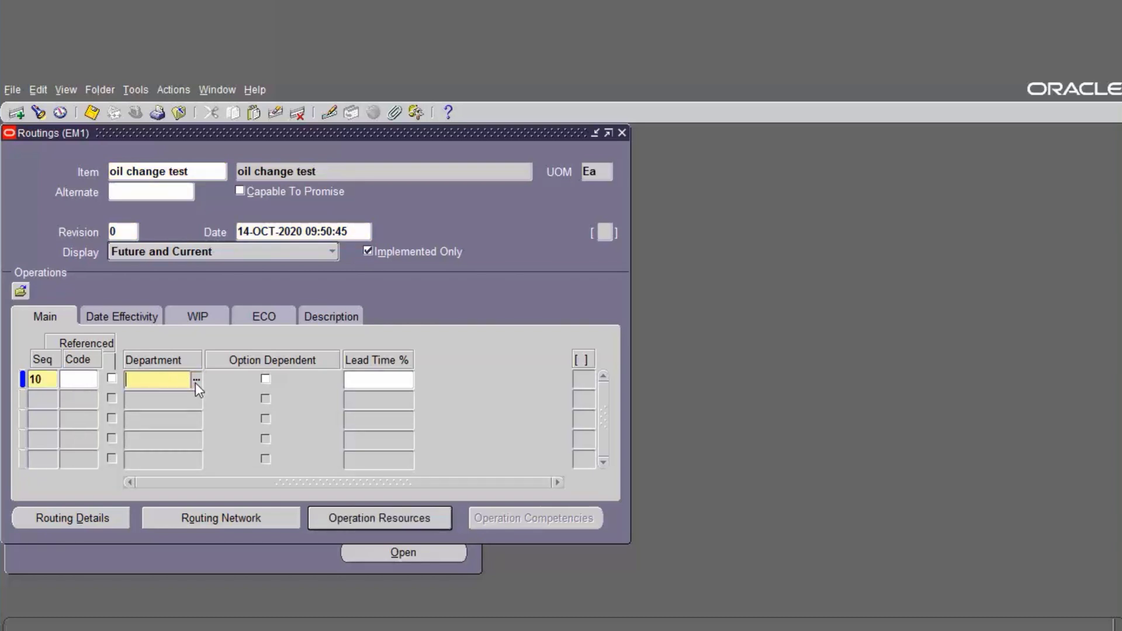
left_click(197, 381)
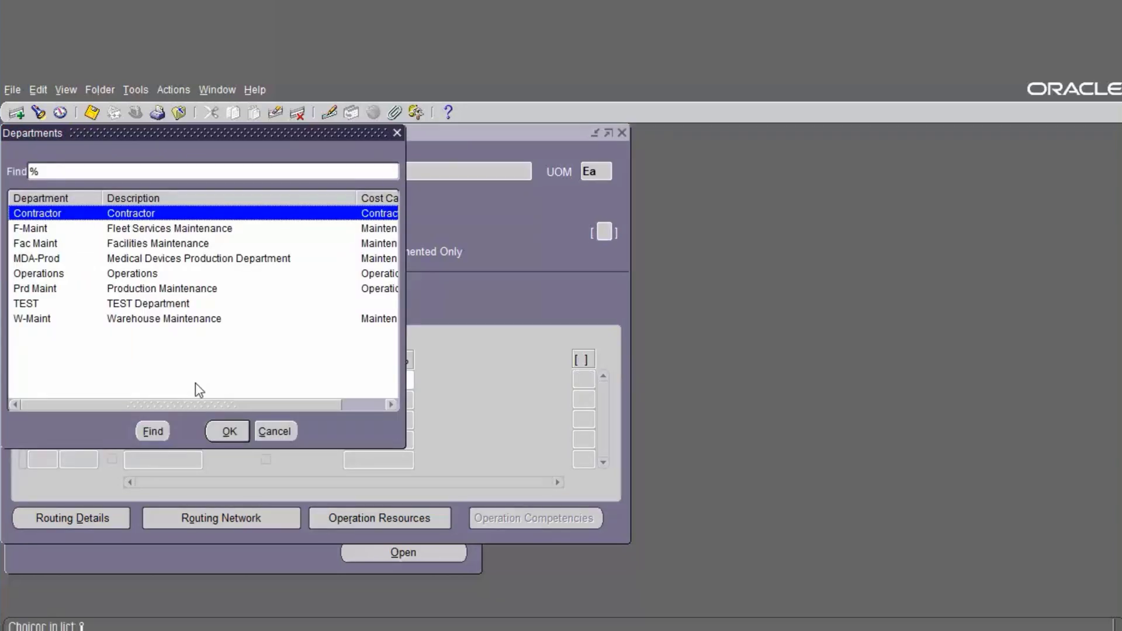
key("Down")
key("Down")
key("Down")
key("Down")
key("Down")
key("Down")
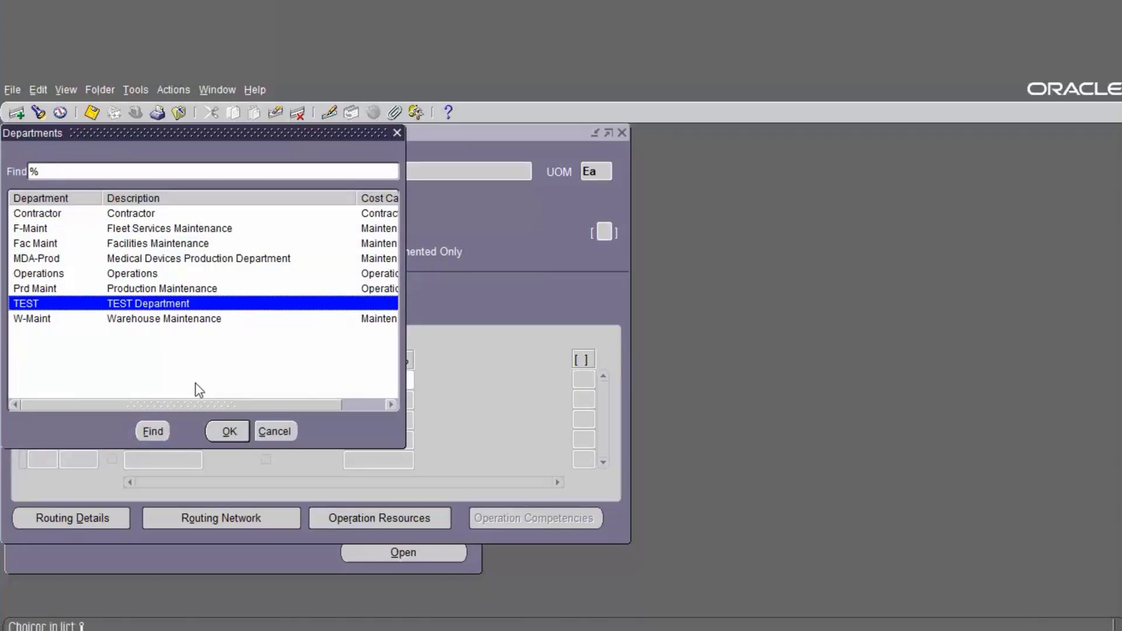
key("Return")
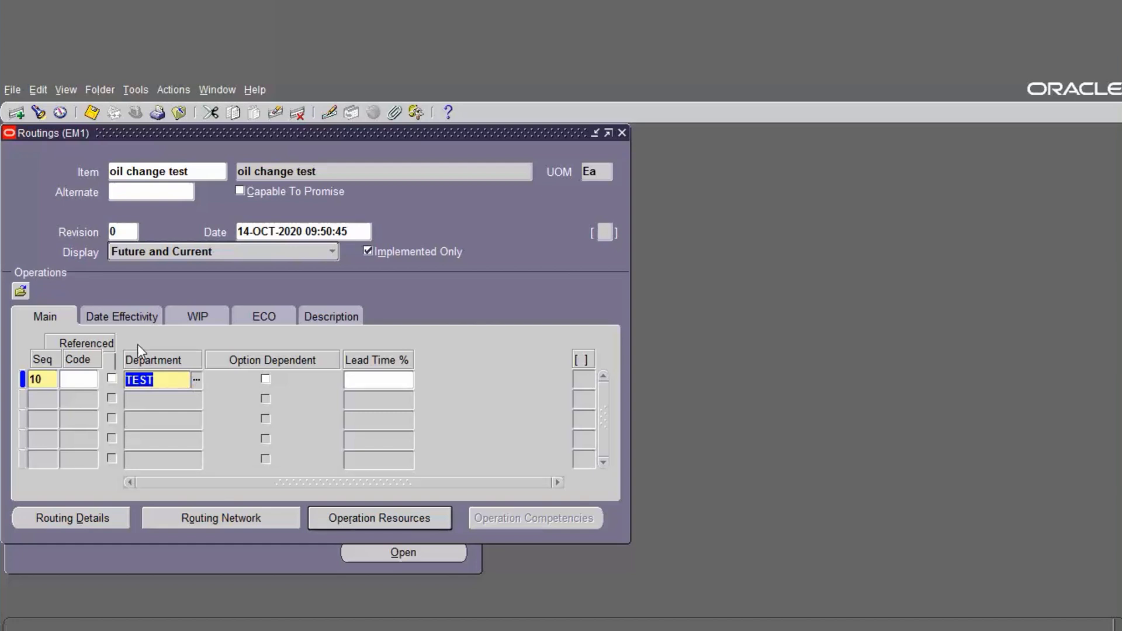
Step: Review operation 10's Date Effectivity, WIP, ECO and Description tabs
left_click(133, 311)
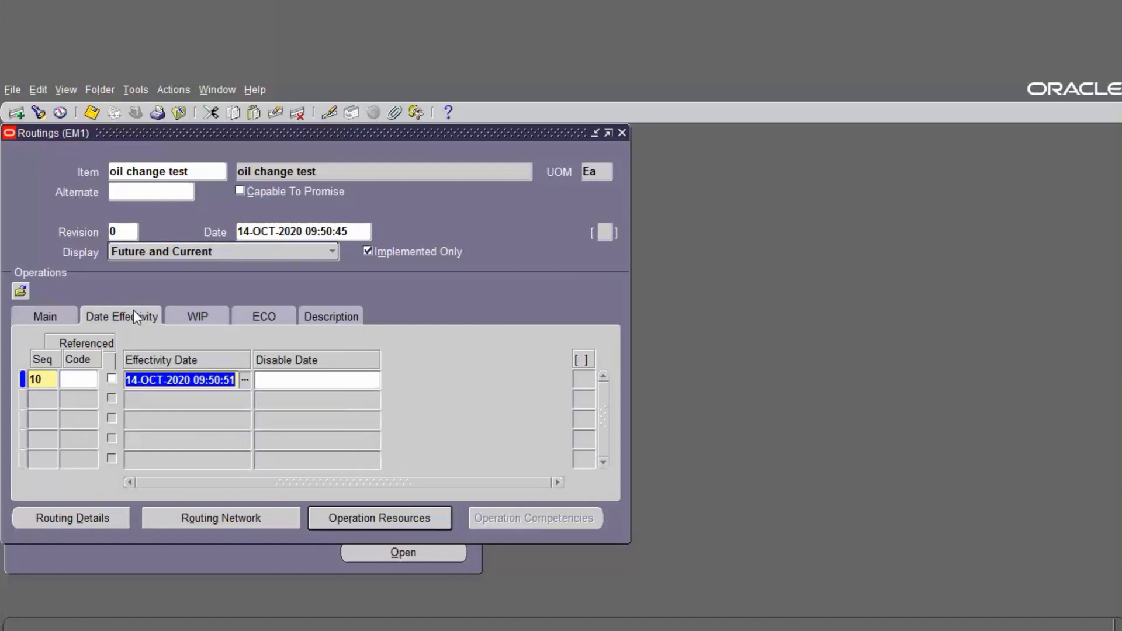
left_click(185, 319)
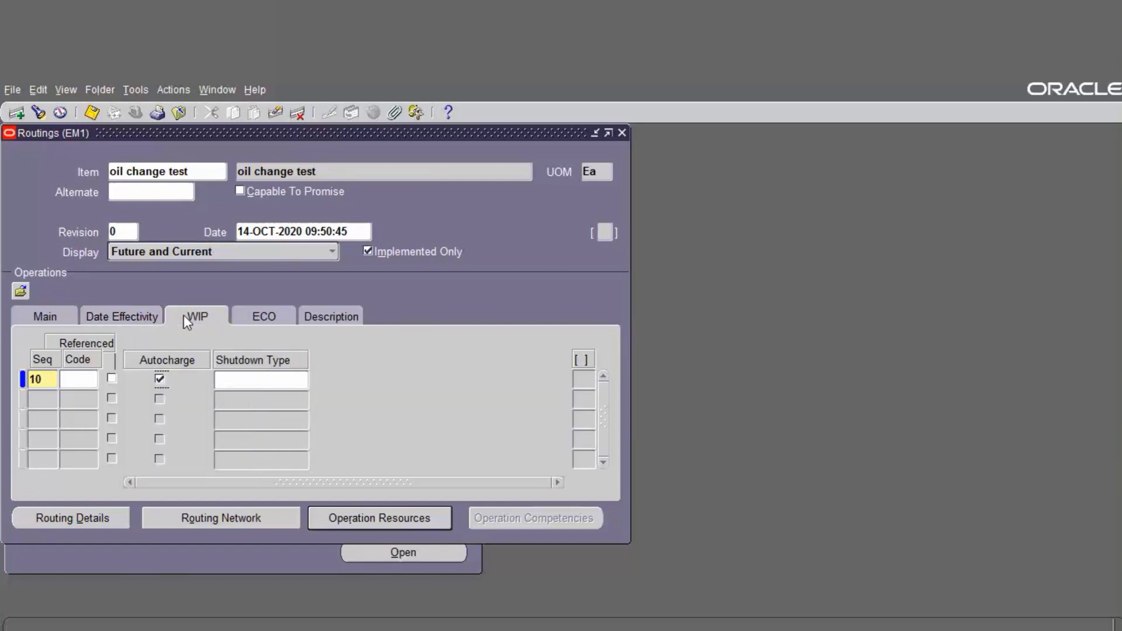
left_click(258, 325)
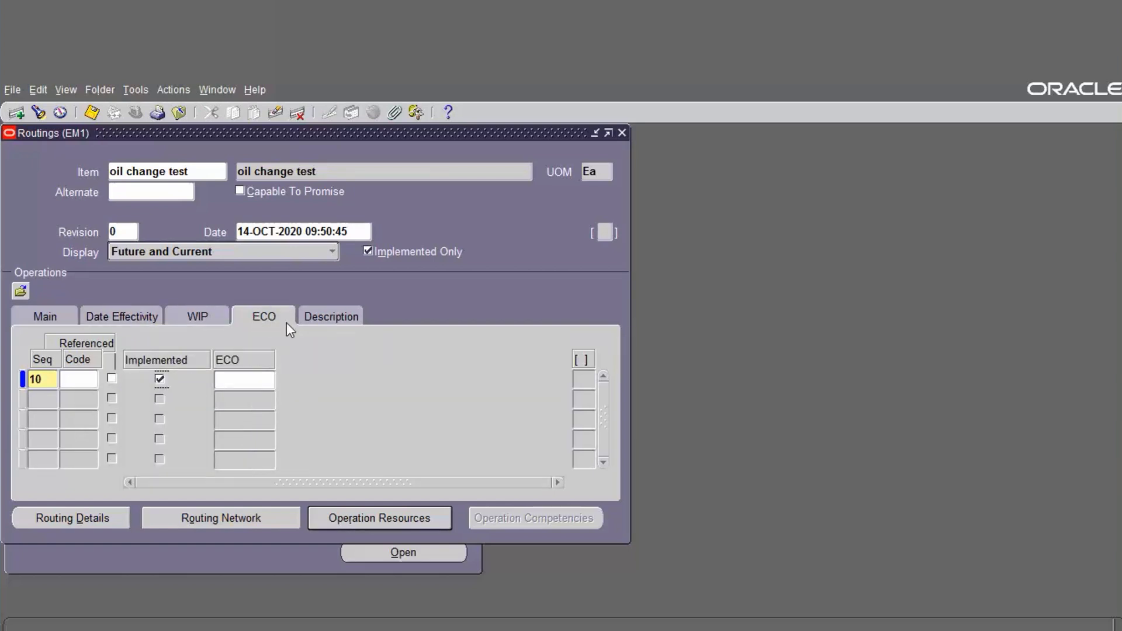
left_click(321, 325)
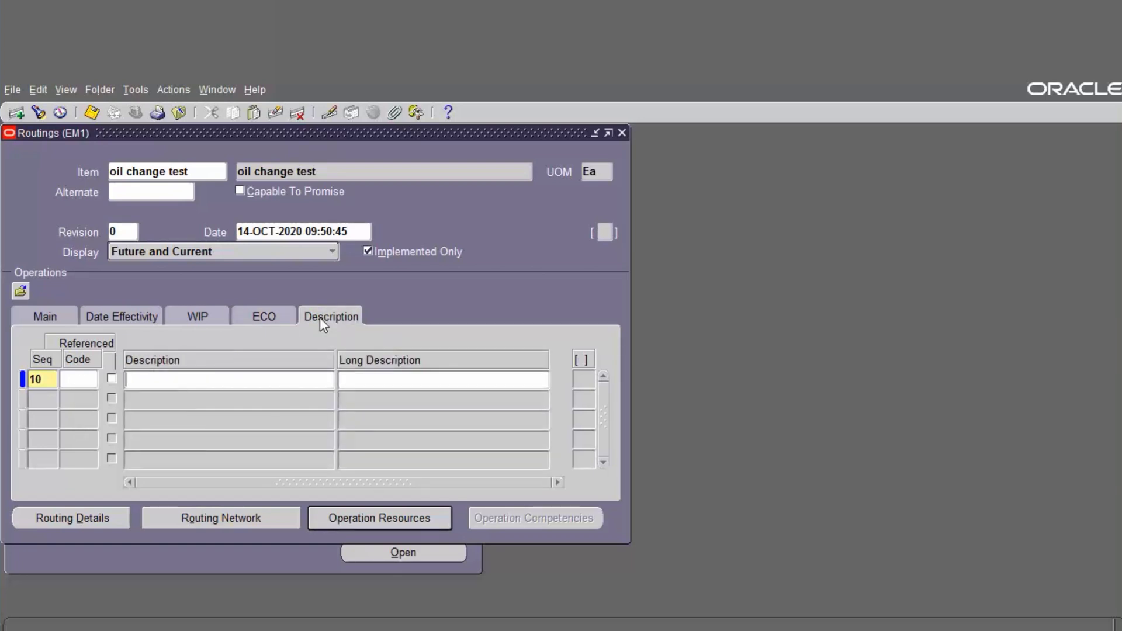
Step: Add resource sequence 10 with resource Test-LBR and usage 2 to operation 10
left_click(362, 517)
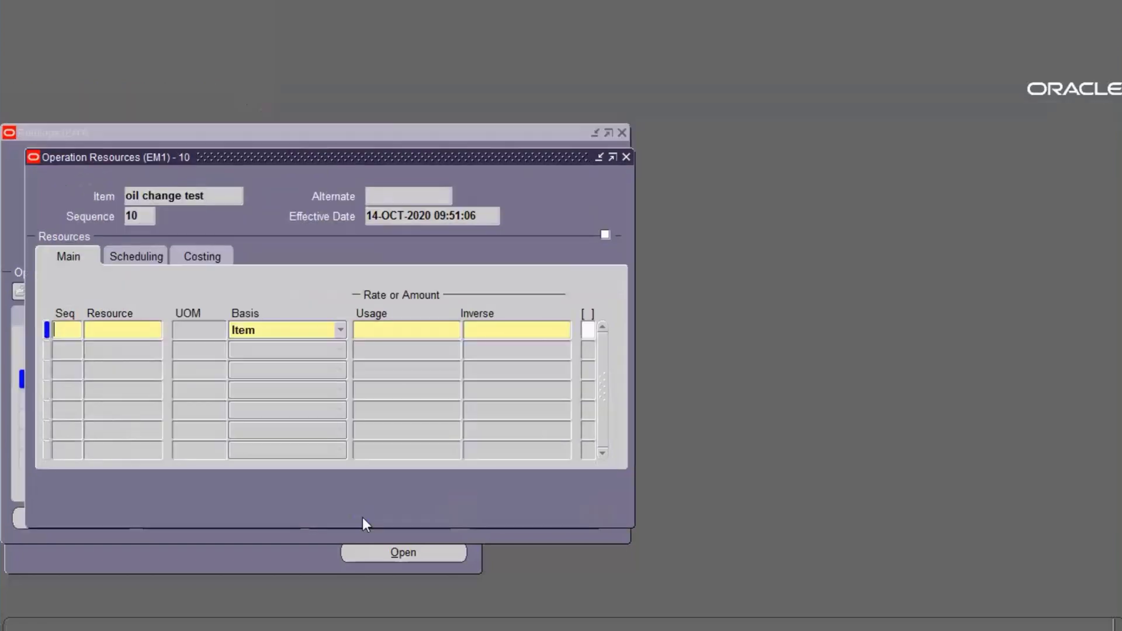
type("10")
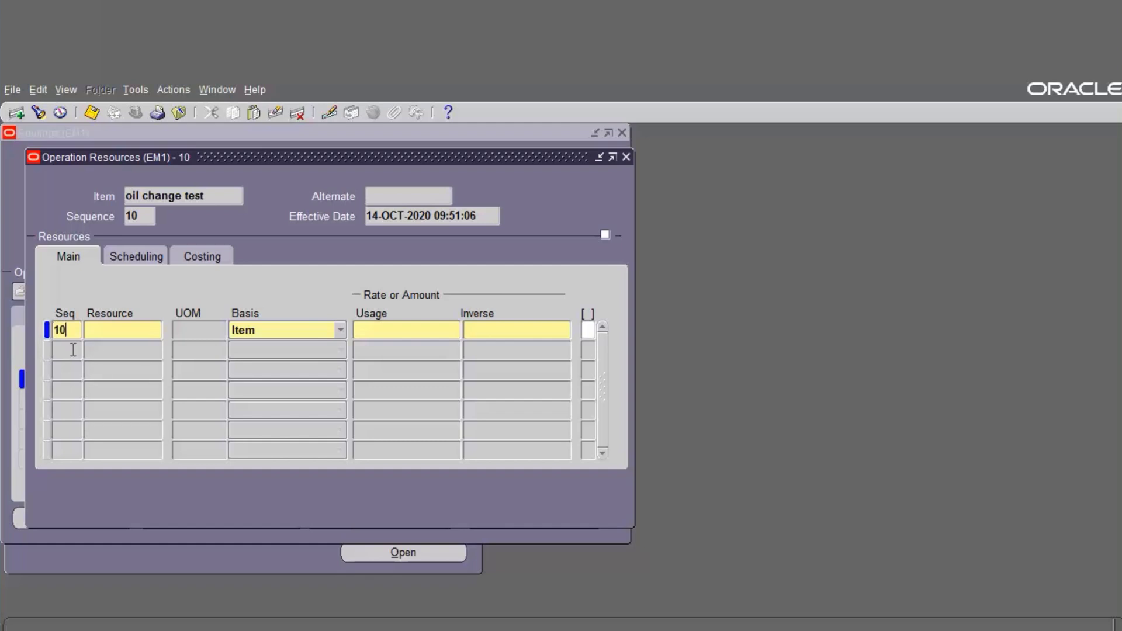
key("Tab")
type("T")
key("Tab")
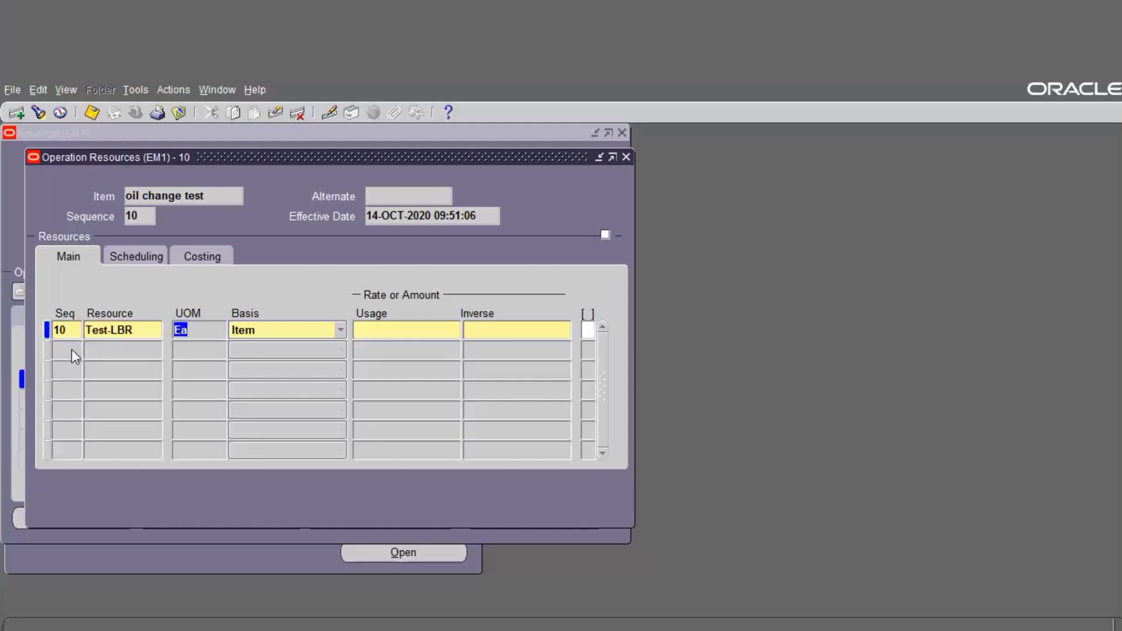
left_click(405, 330)
type("2")
key("Tab")
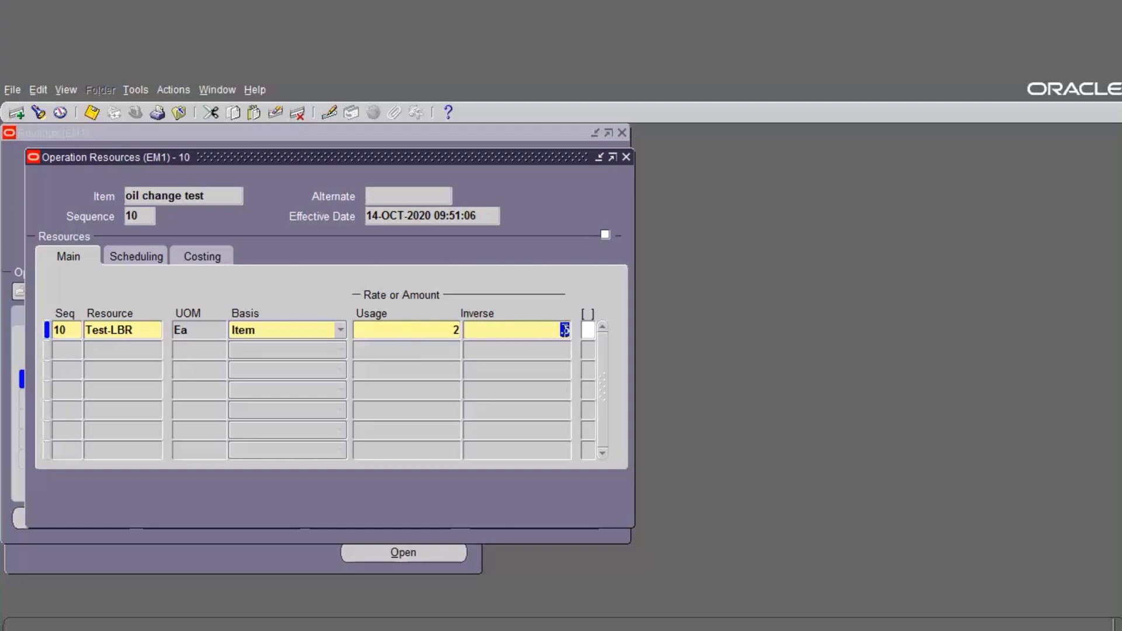
Step: Save the routing and close the forms to return to the Navigator
left_click(92, 112)
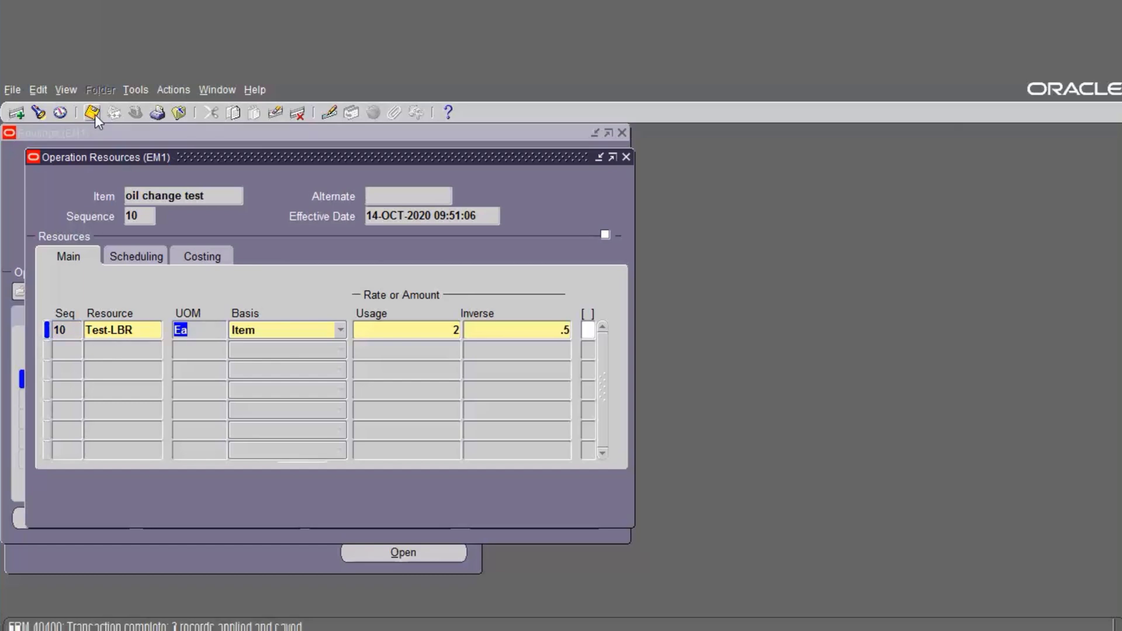
left_click(92, 113)
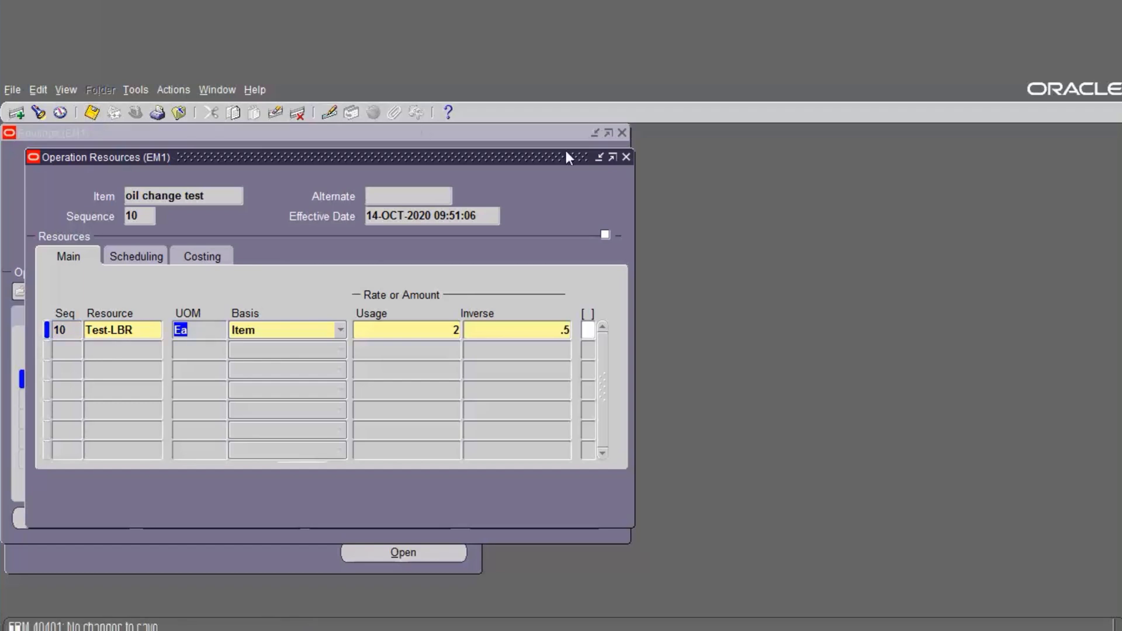
left_click(627, 158)
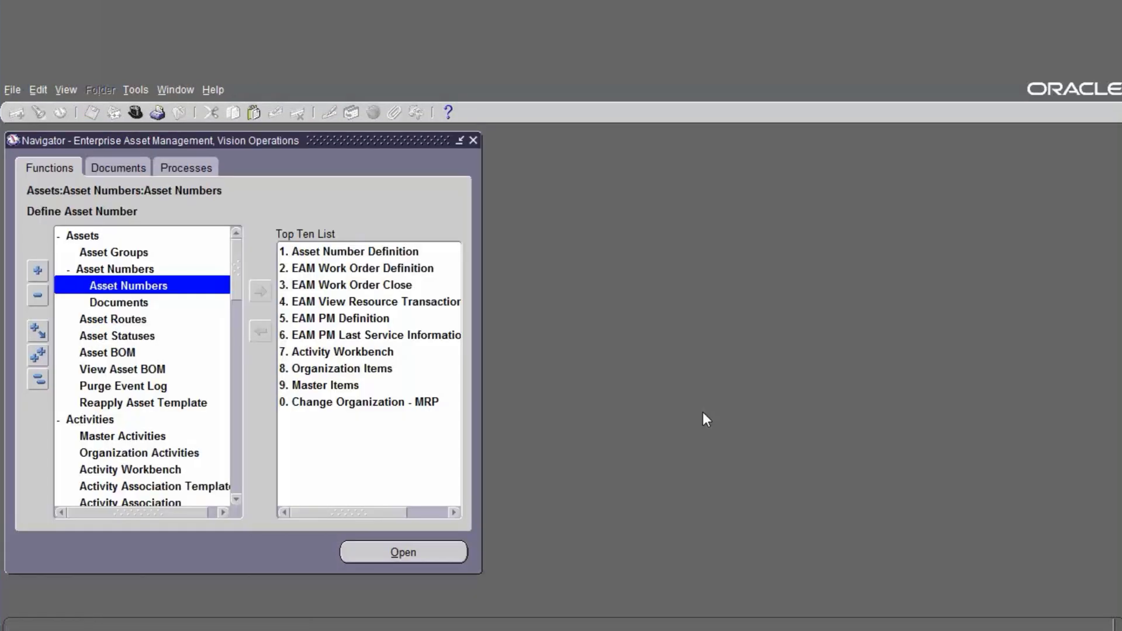